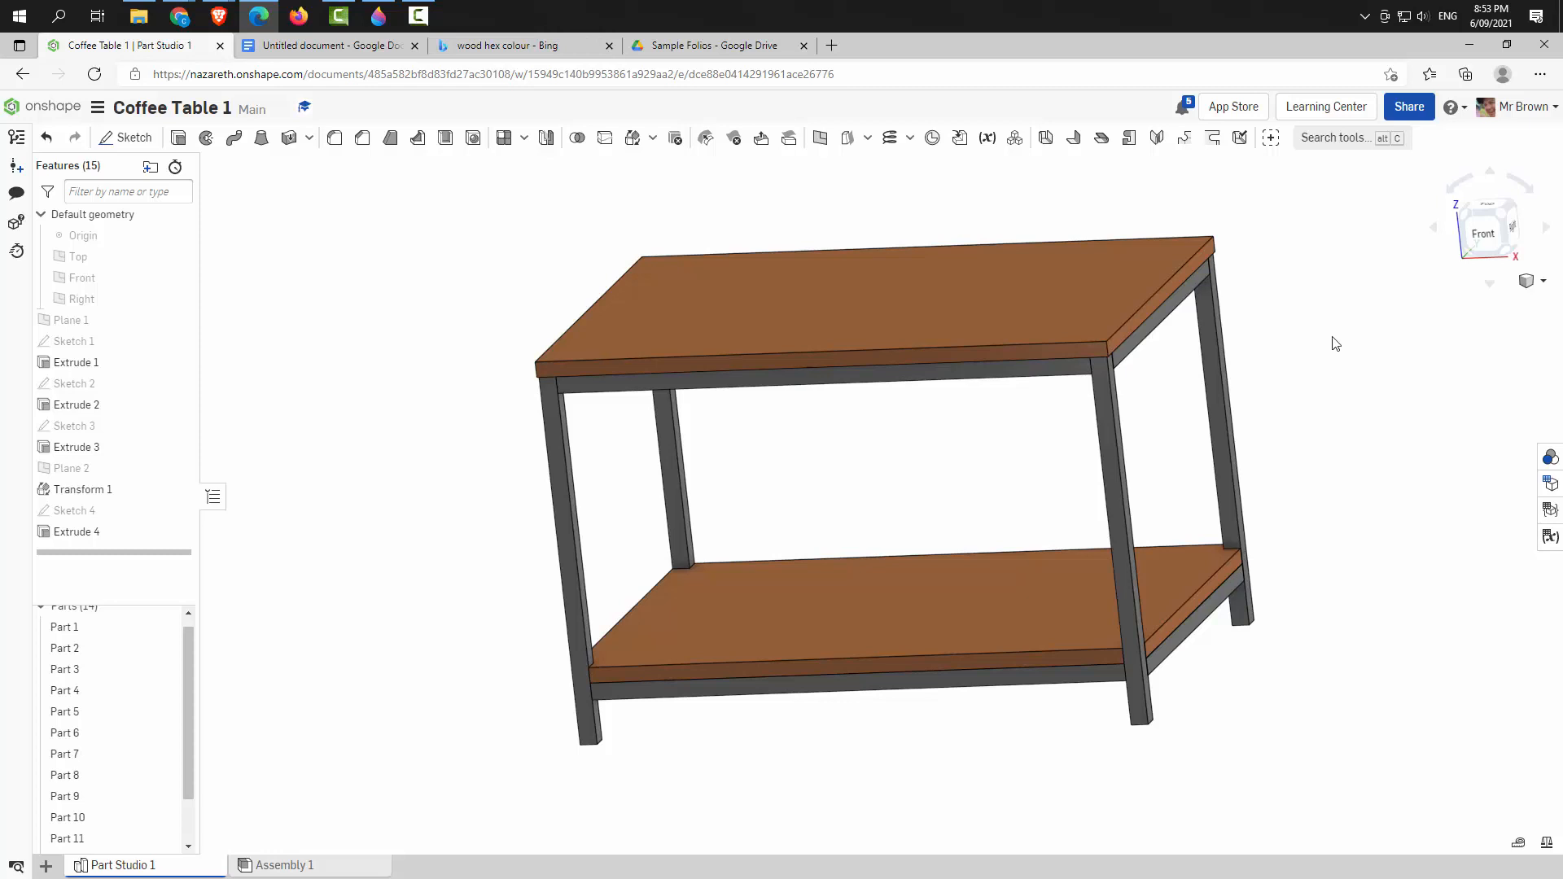
Examine the coffee table model from several angles, including isometric and front views
key("shift+1")
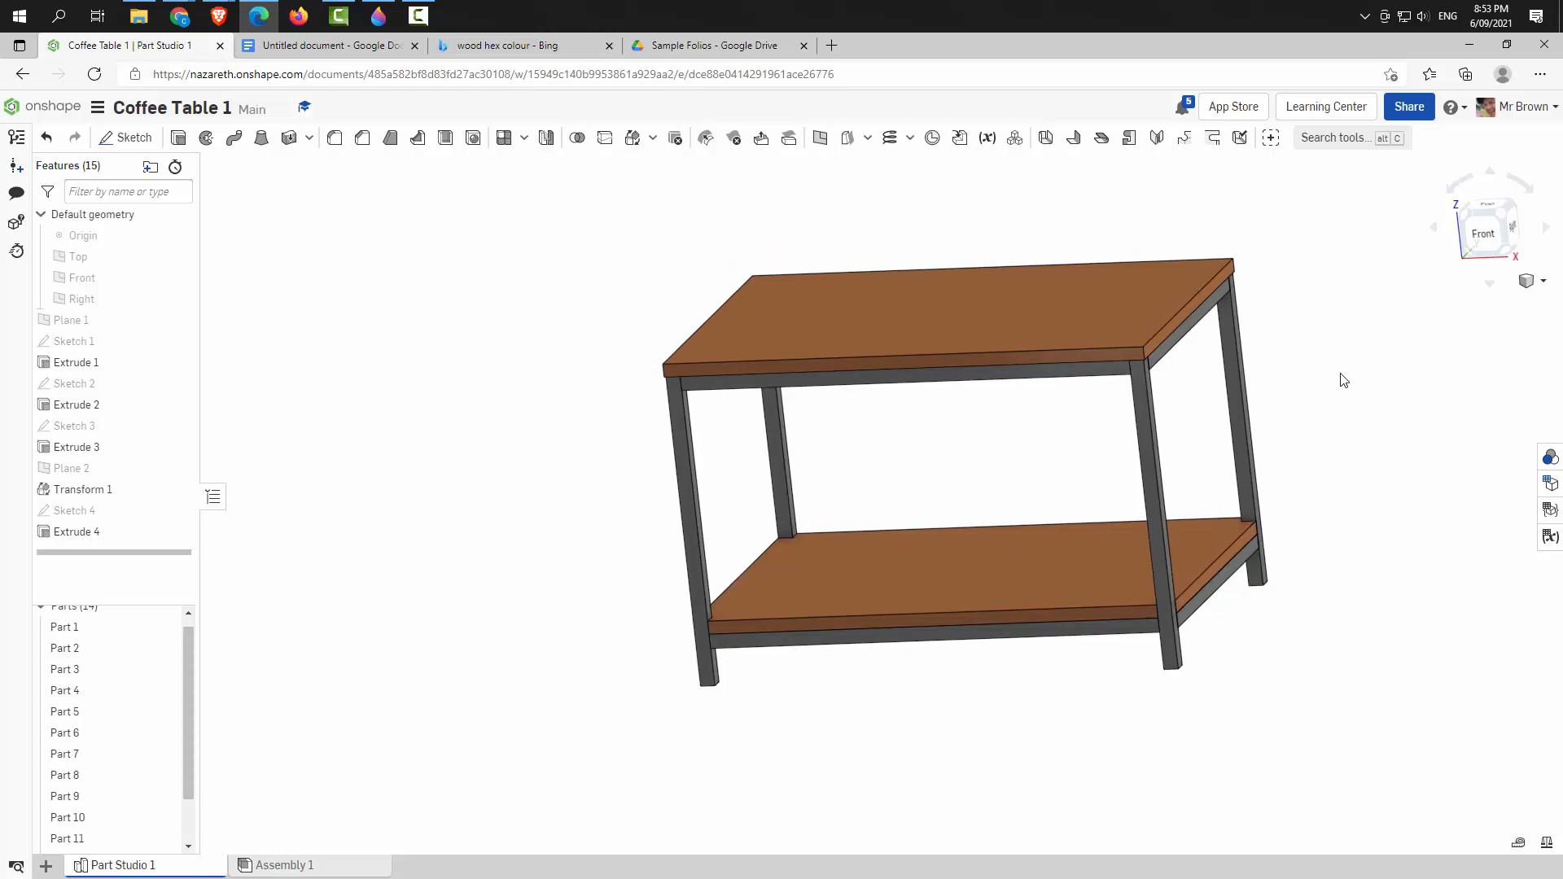
left_click_drag(1298, 420, 1309, 423)
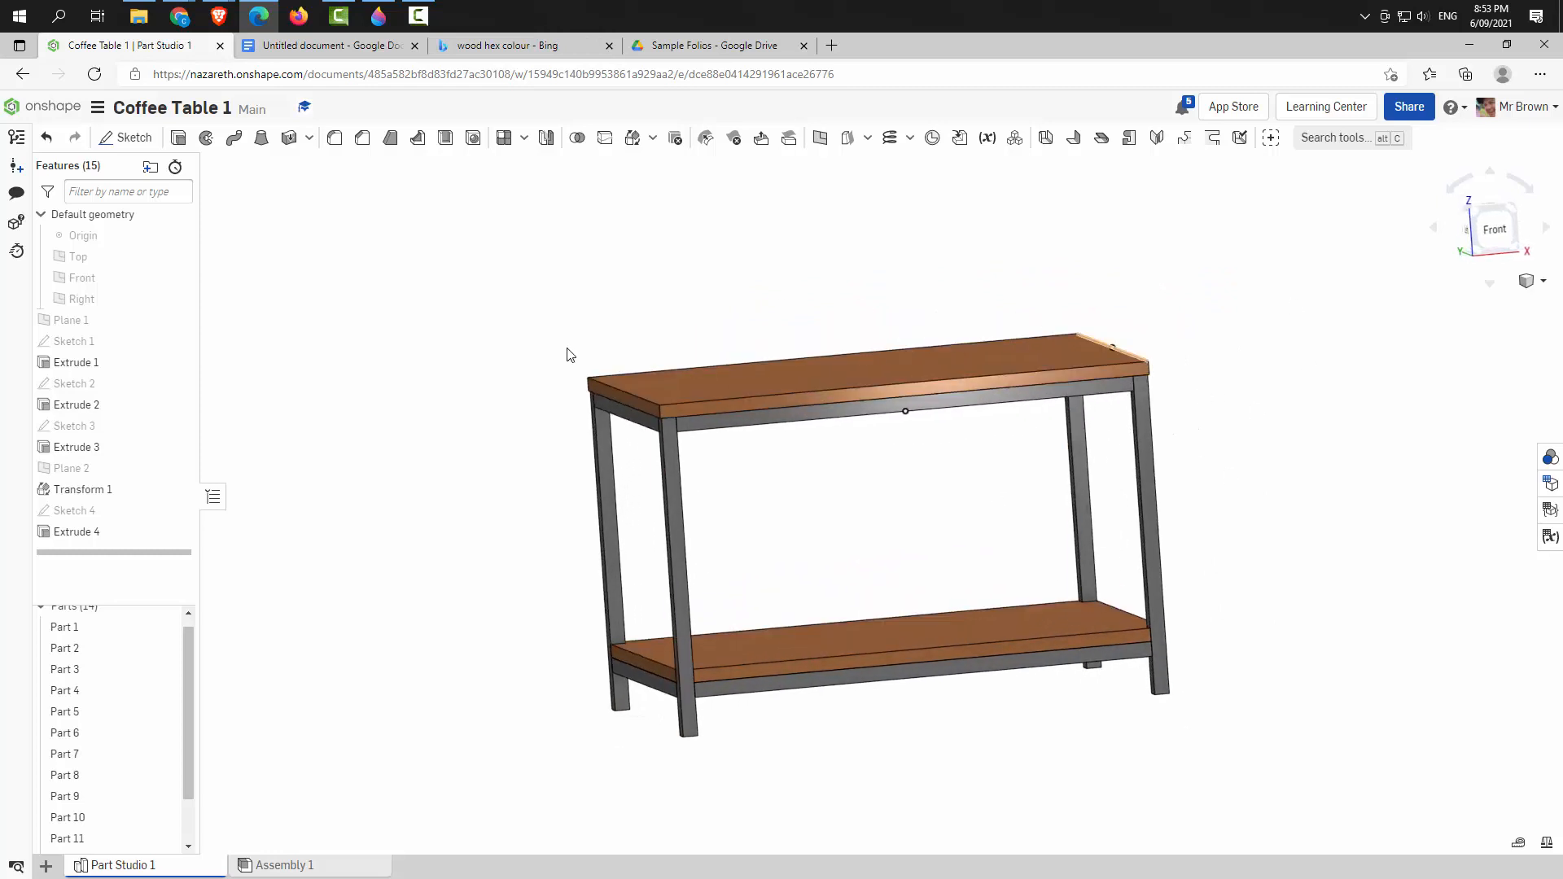
left_click_drag(1381, 361, 1357, 392)
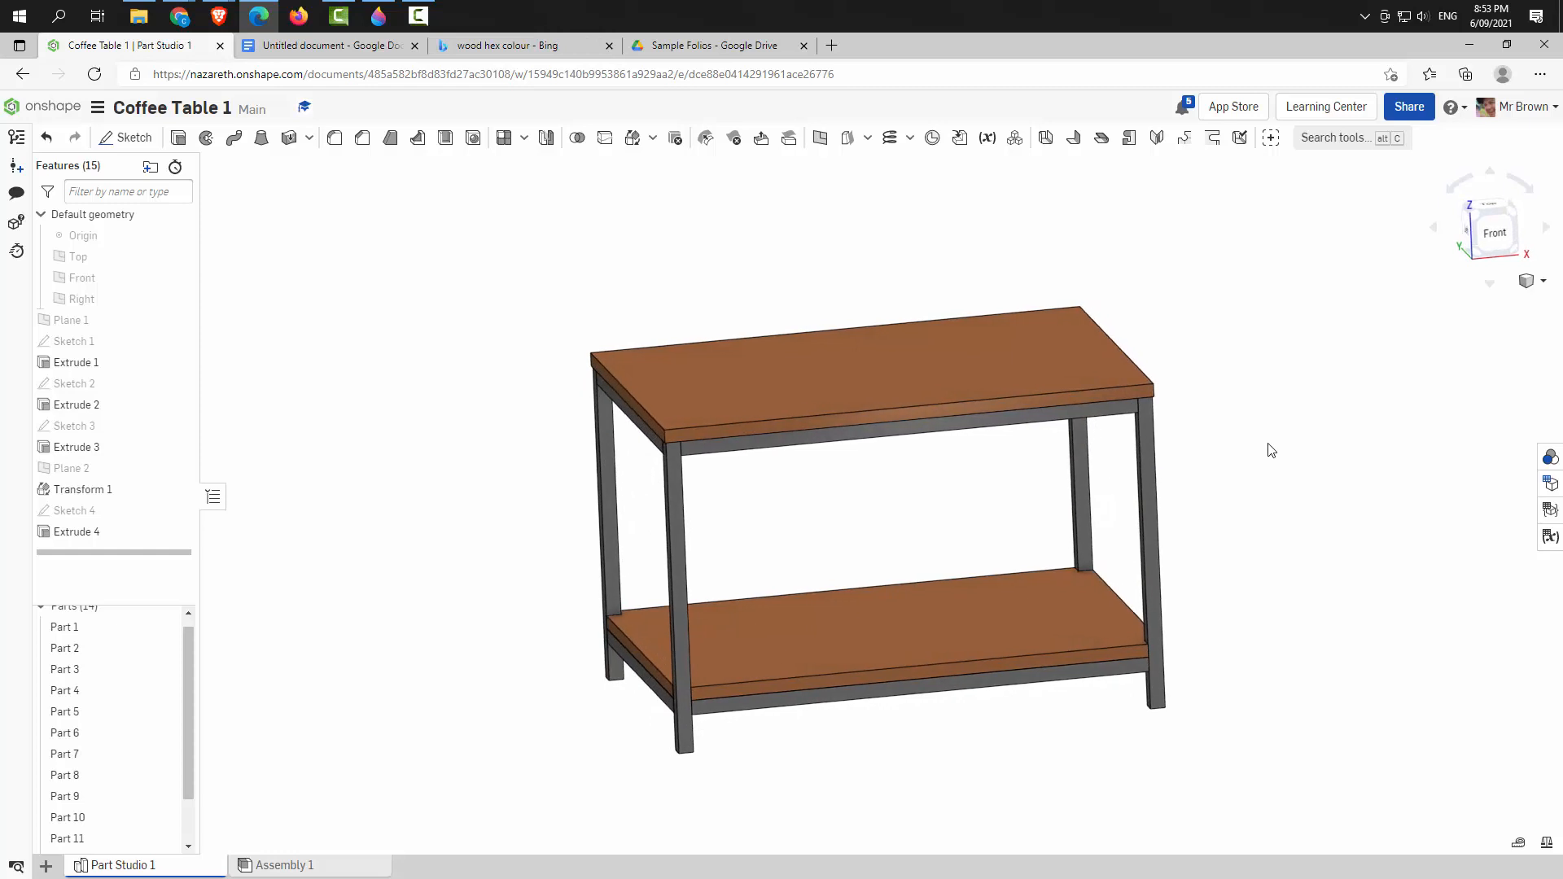
mouse_move(1265, 456)
left_mouse_down()
mouse_move(1195, 469)
mouse_move(1169, 452)
mouse_move(1283, 458)
mouse_move(1188, 476)
mouse_move(1247, 471)
left_mouse_up()
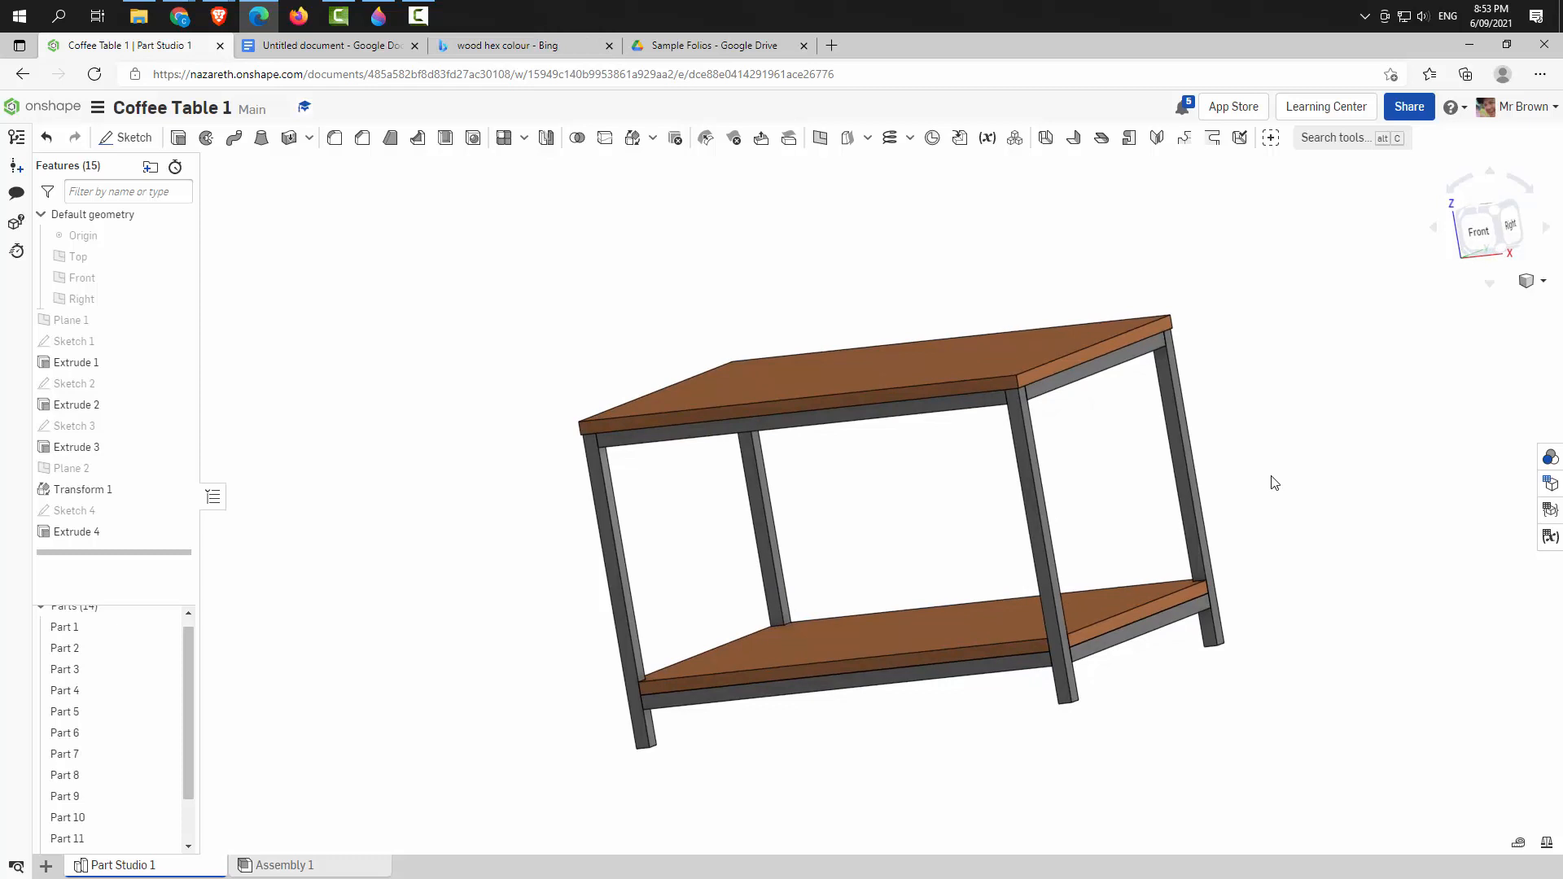
left_click(1527, 281)
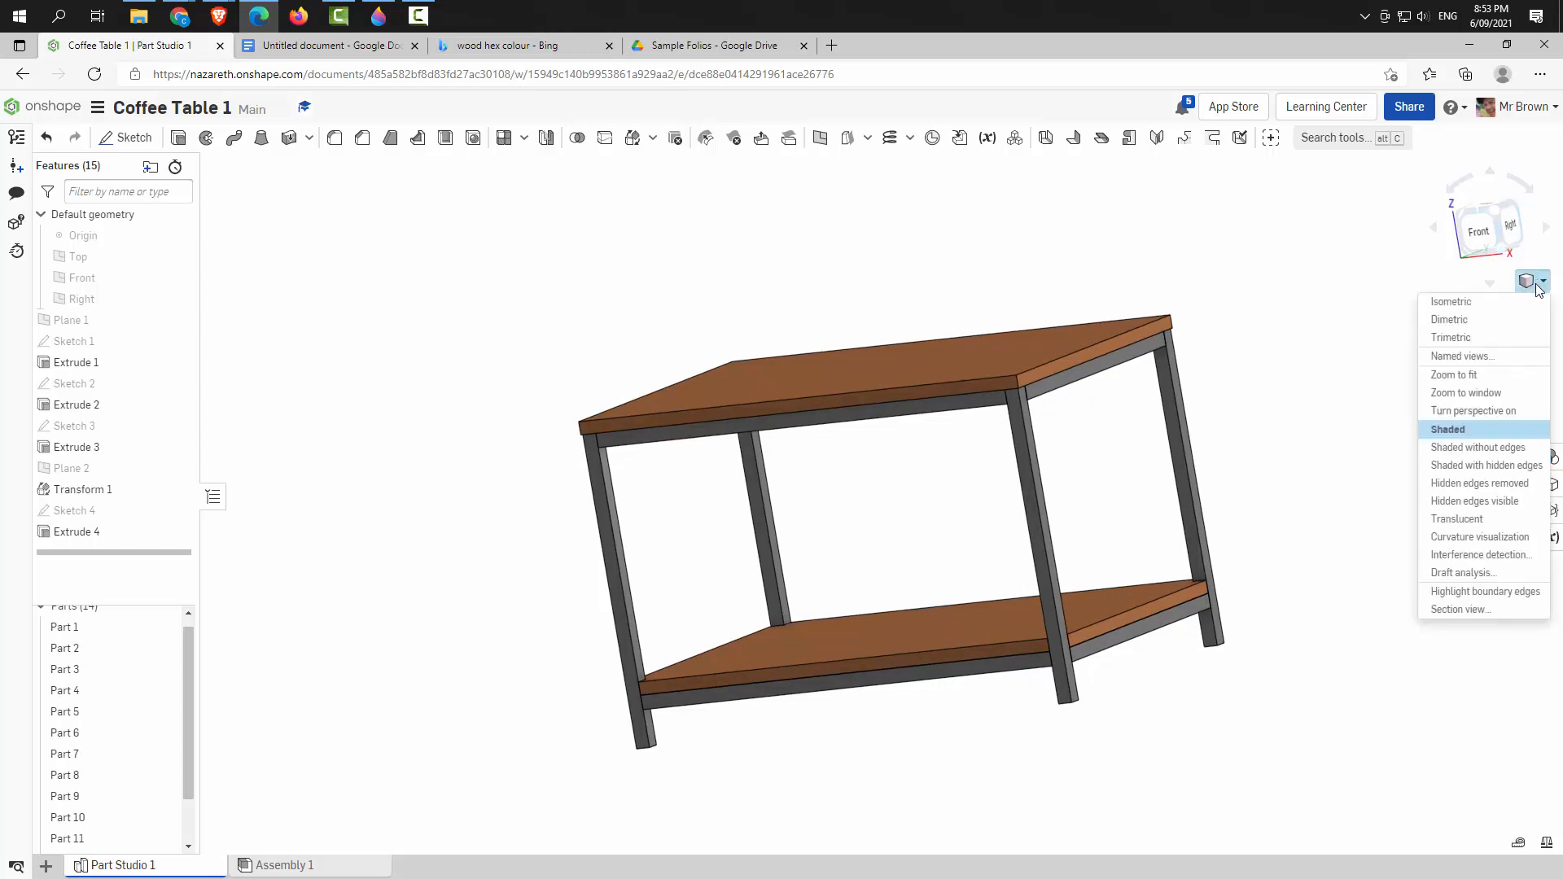
left_click(1518, 304)
left_click_drag(1321, 478, 1324, 443)
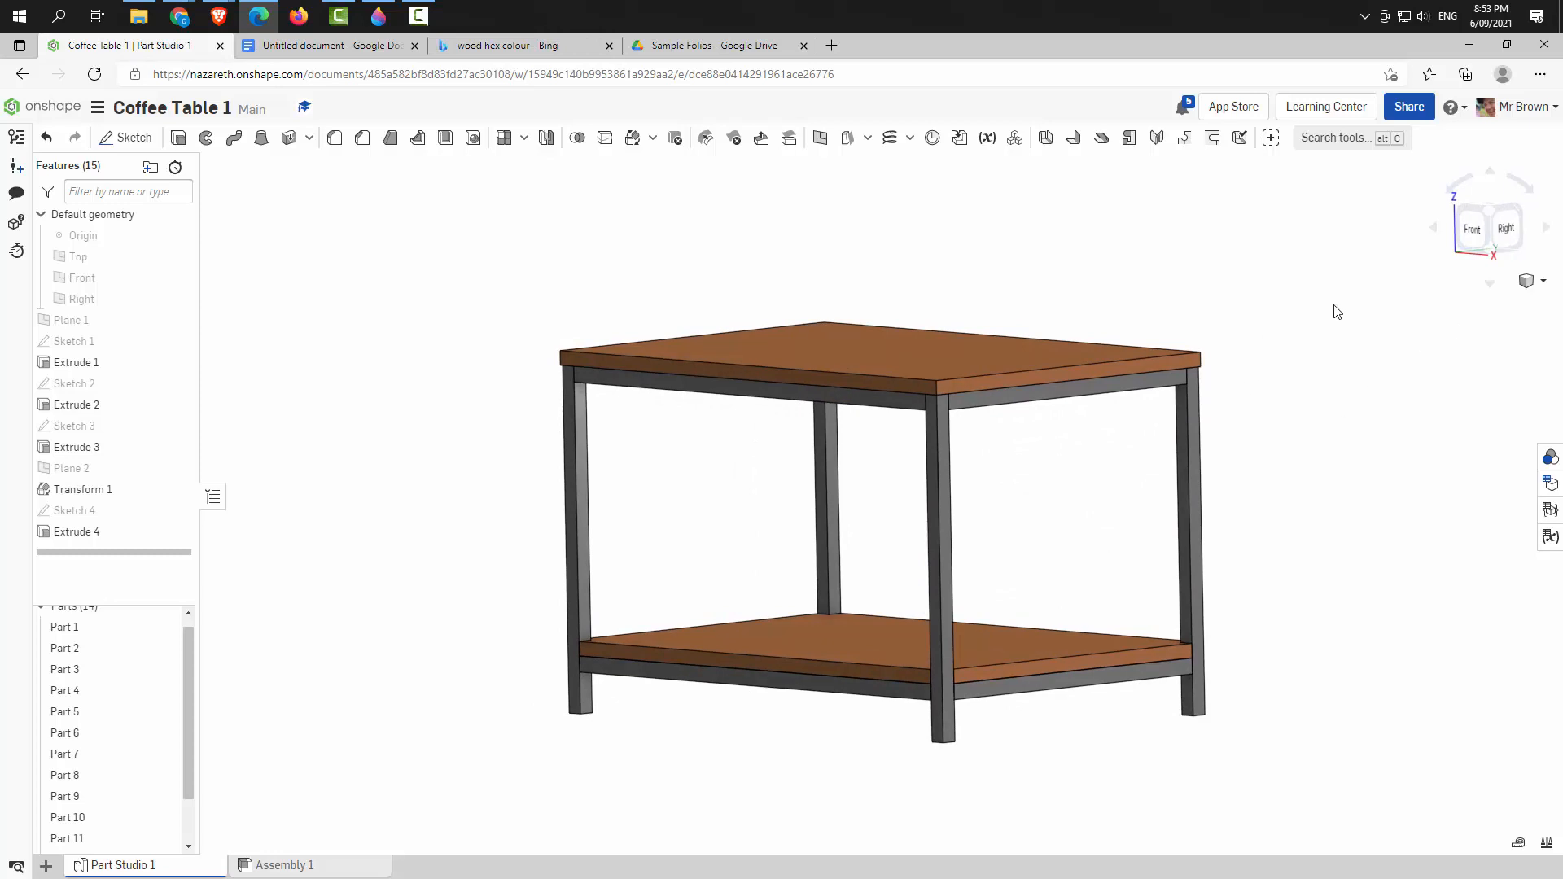
left_click_drag(1259, 450, 1200, 386)
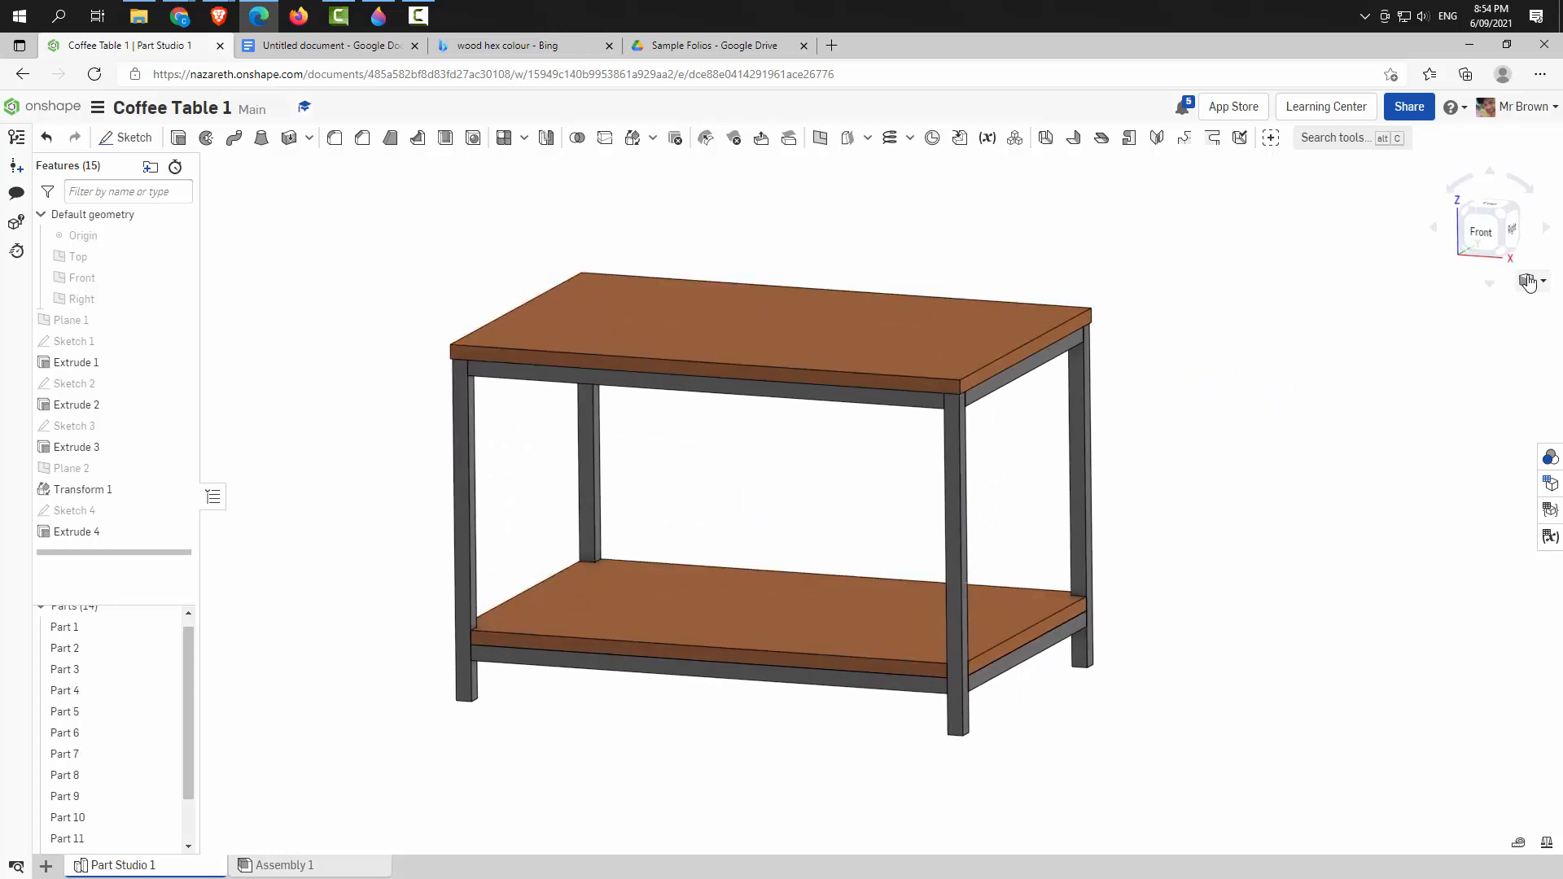
left_click(1480, 232)
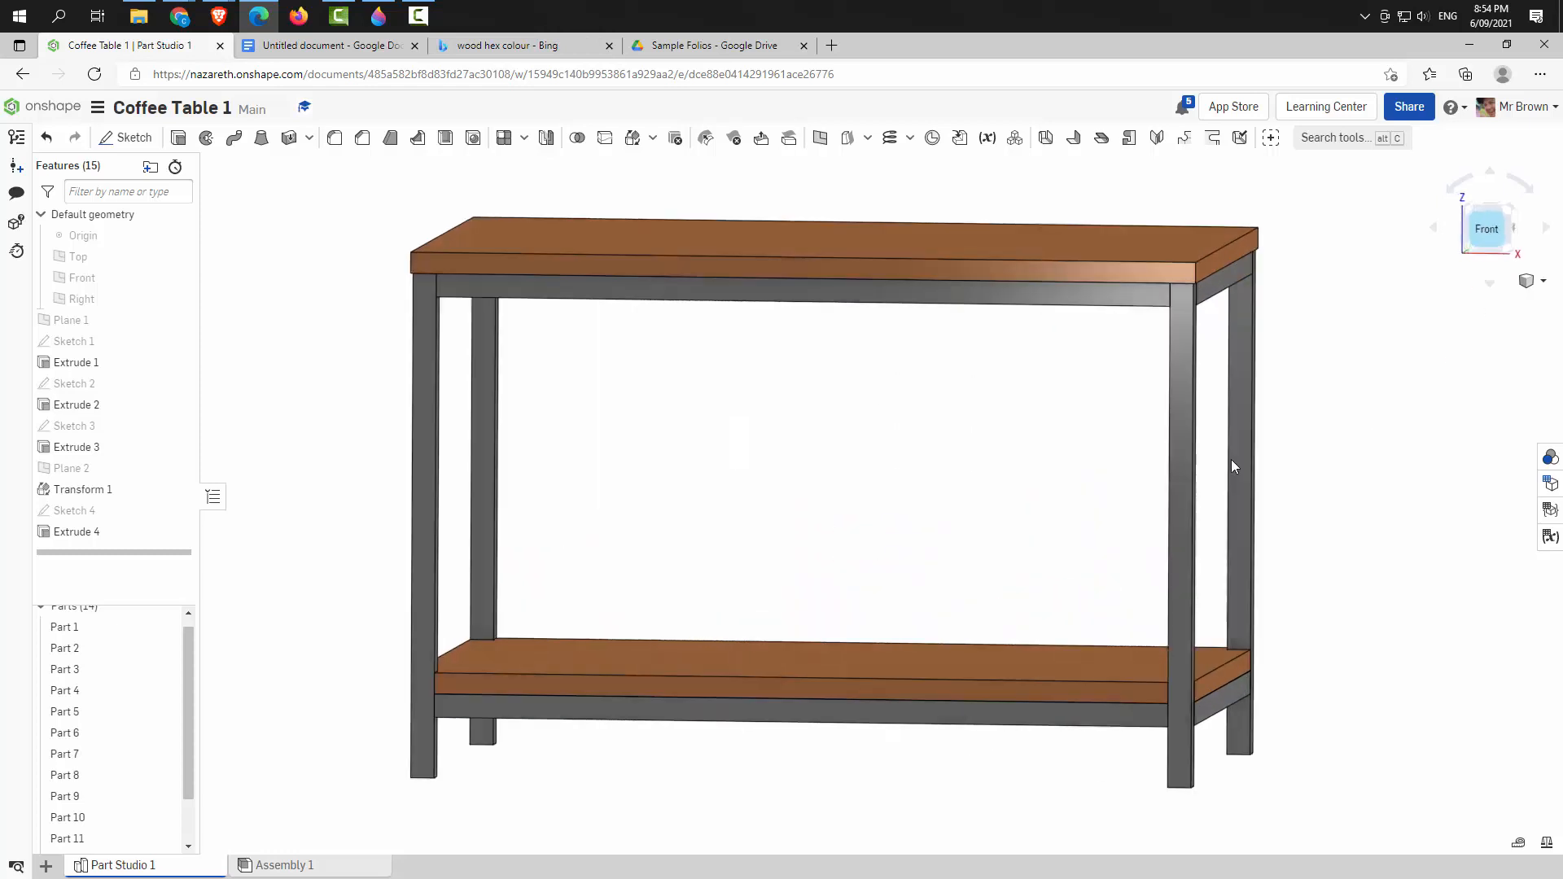
scroll(1247, 412, "down", 3)
left_click_drag(1411, 454, 1093, 580)
scroll(1302, 462, "down", 3)
scroll(1288, 529, "up", 2)
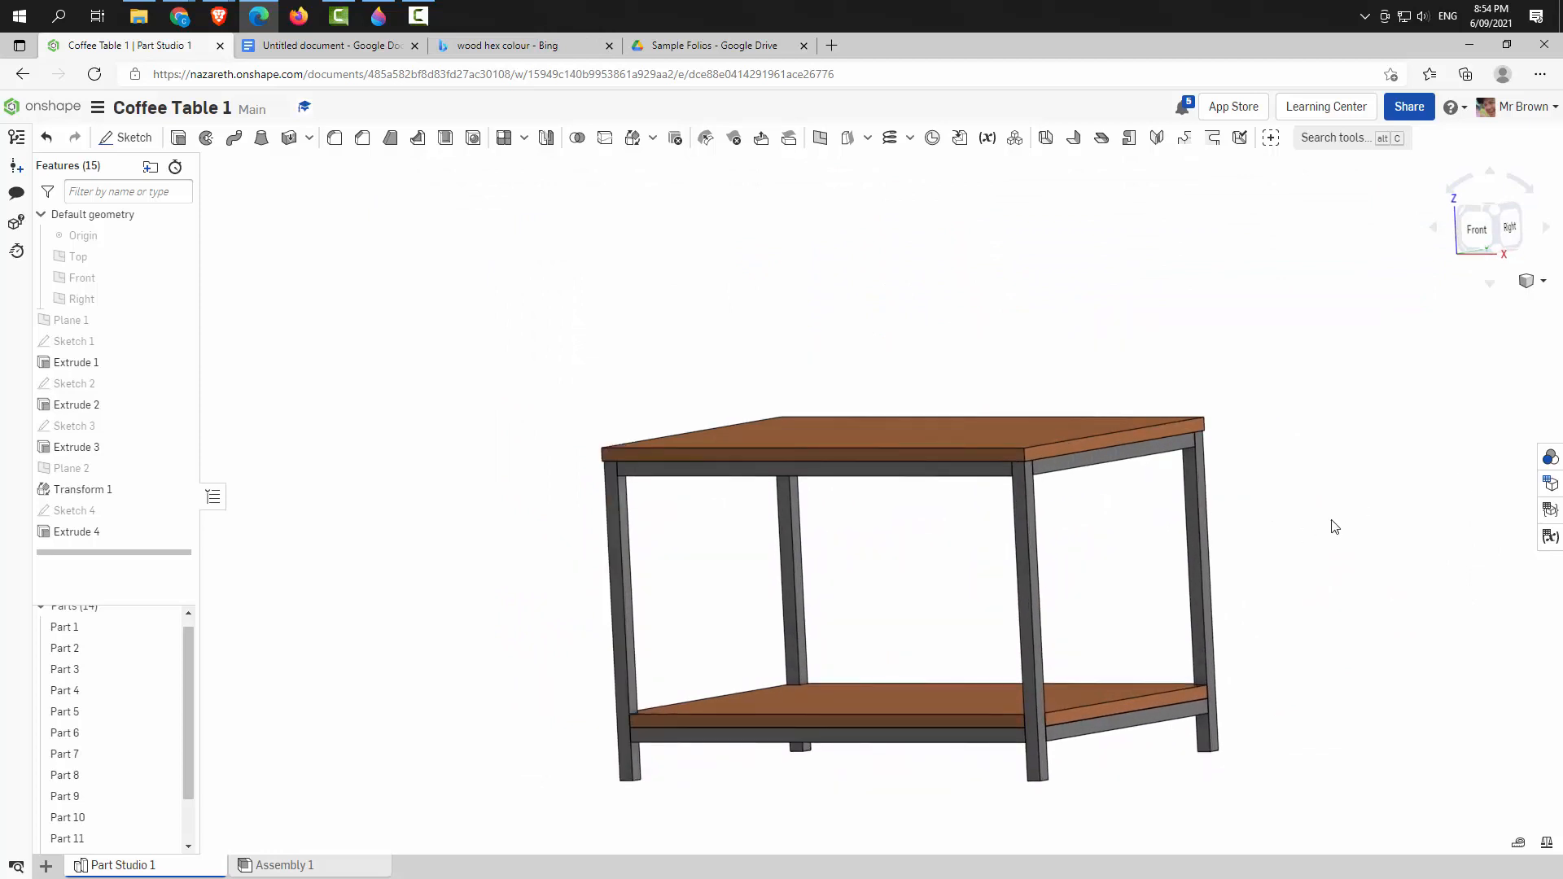
Select all parts of the table and change their appearance to grey 7F7F7F
left_click_drag(1329, 523, 1325, 472)
left_click_drag(501, 299, 1353, 794)
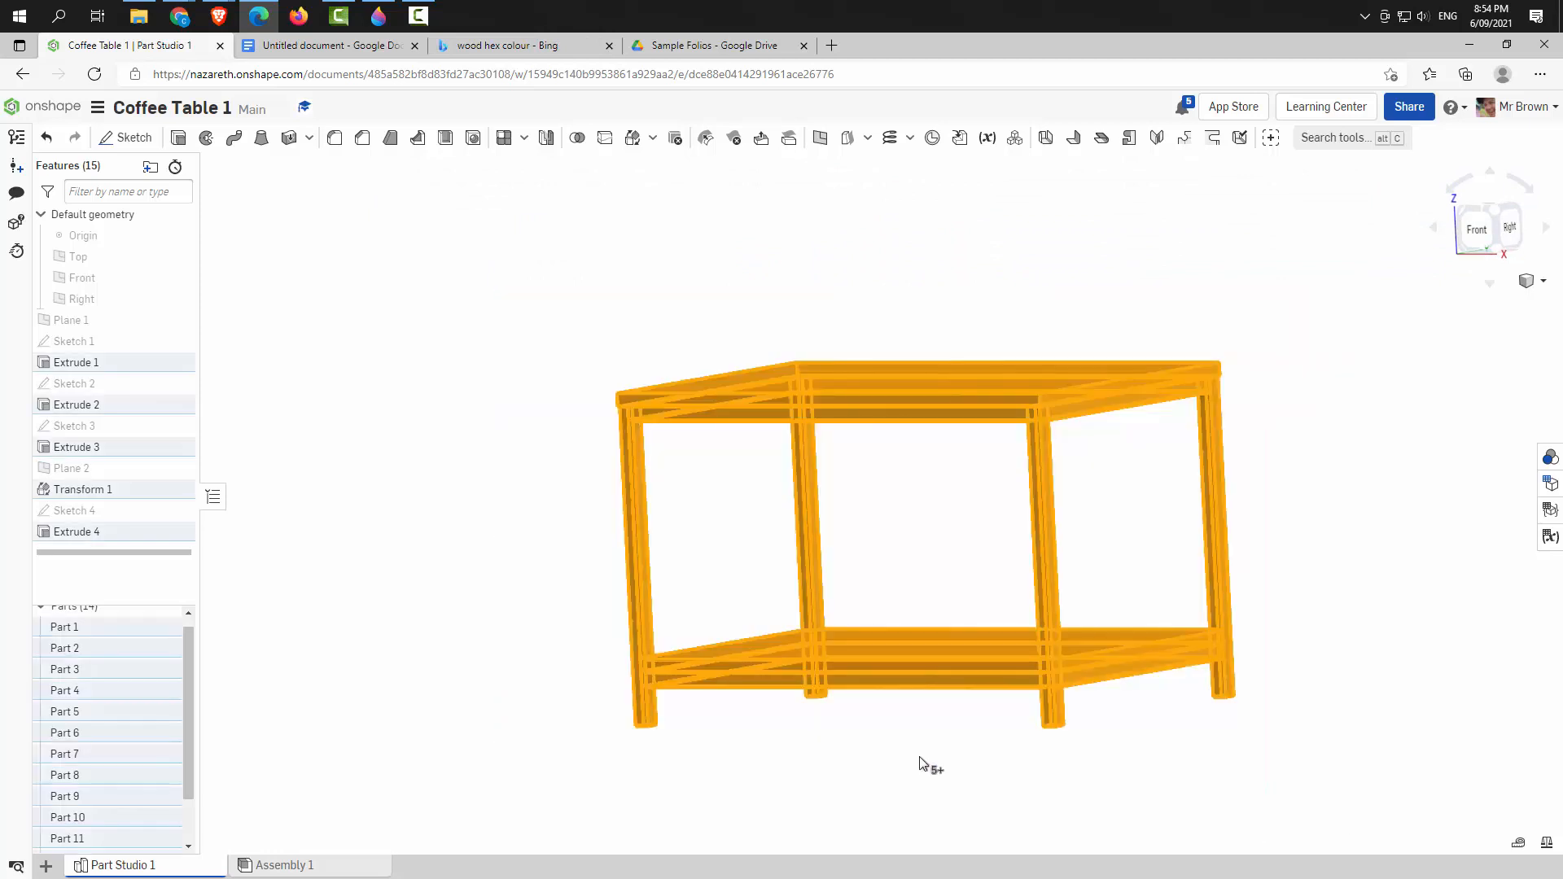
right_click(125, 636)
left_click(210, 685)
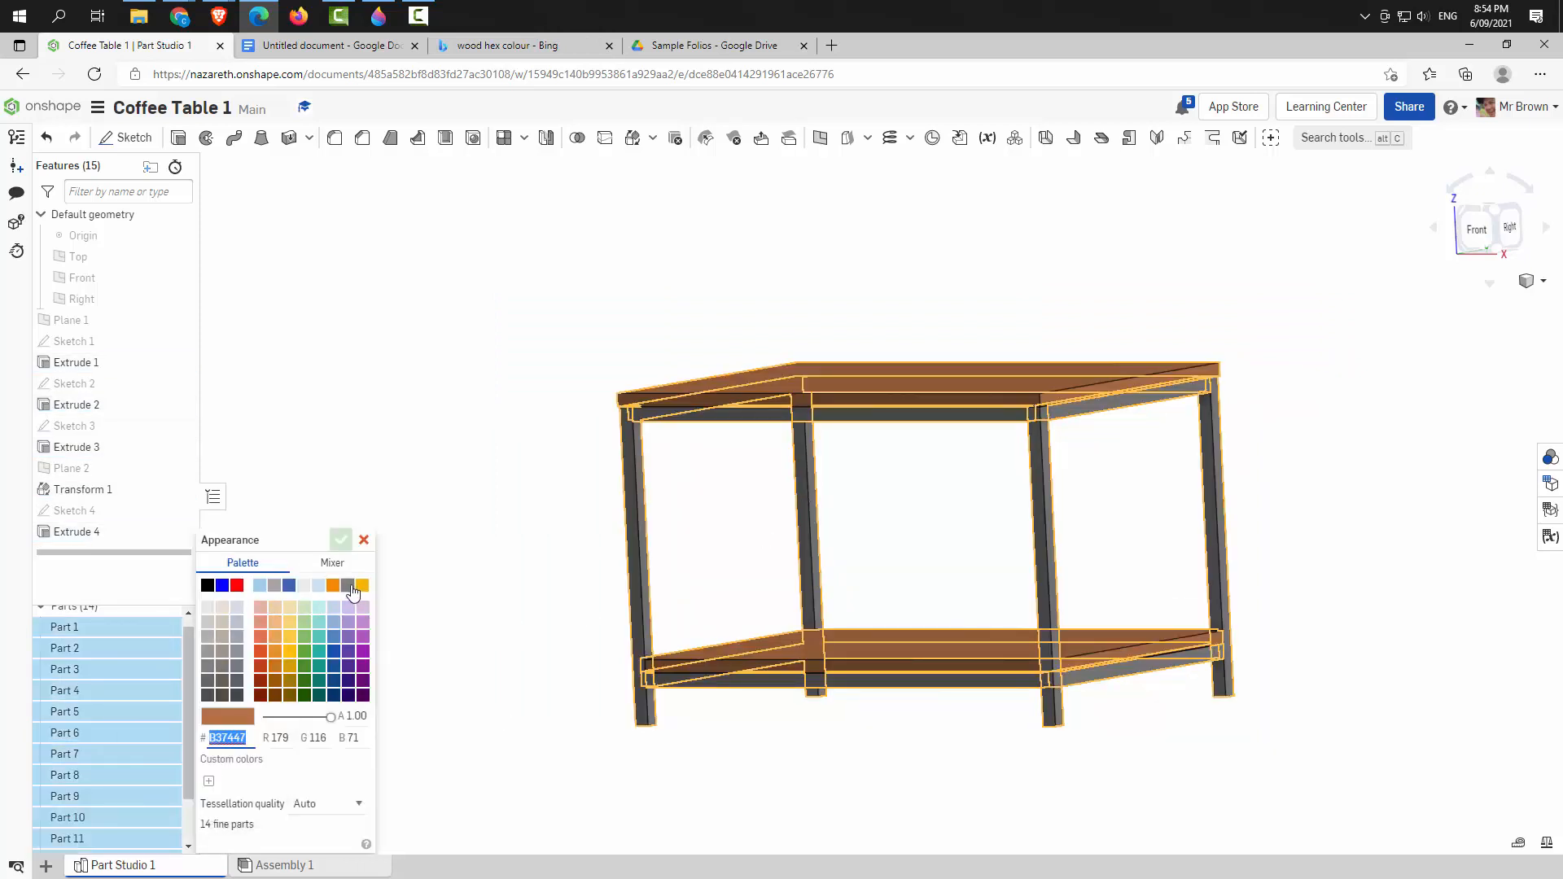
left_click(349, 586)
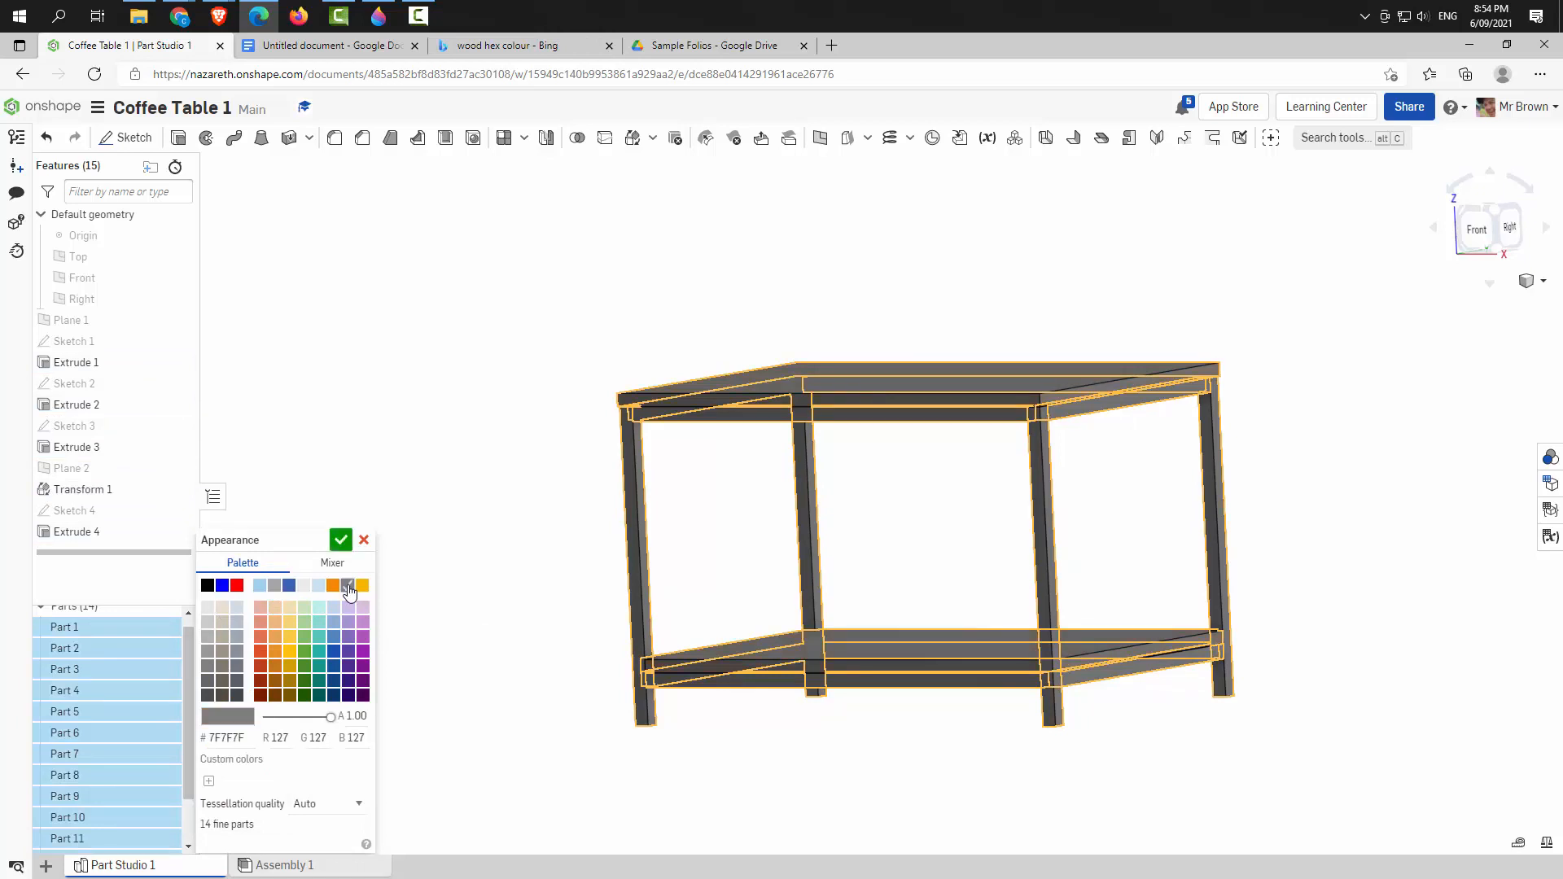
left_click(341, 541)
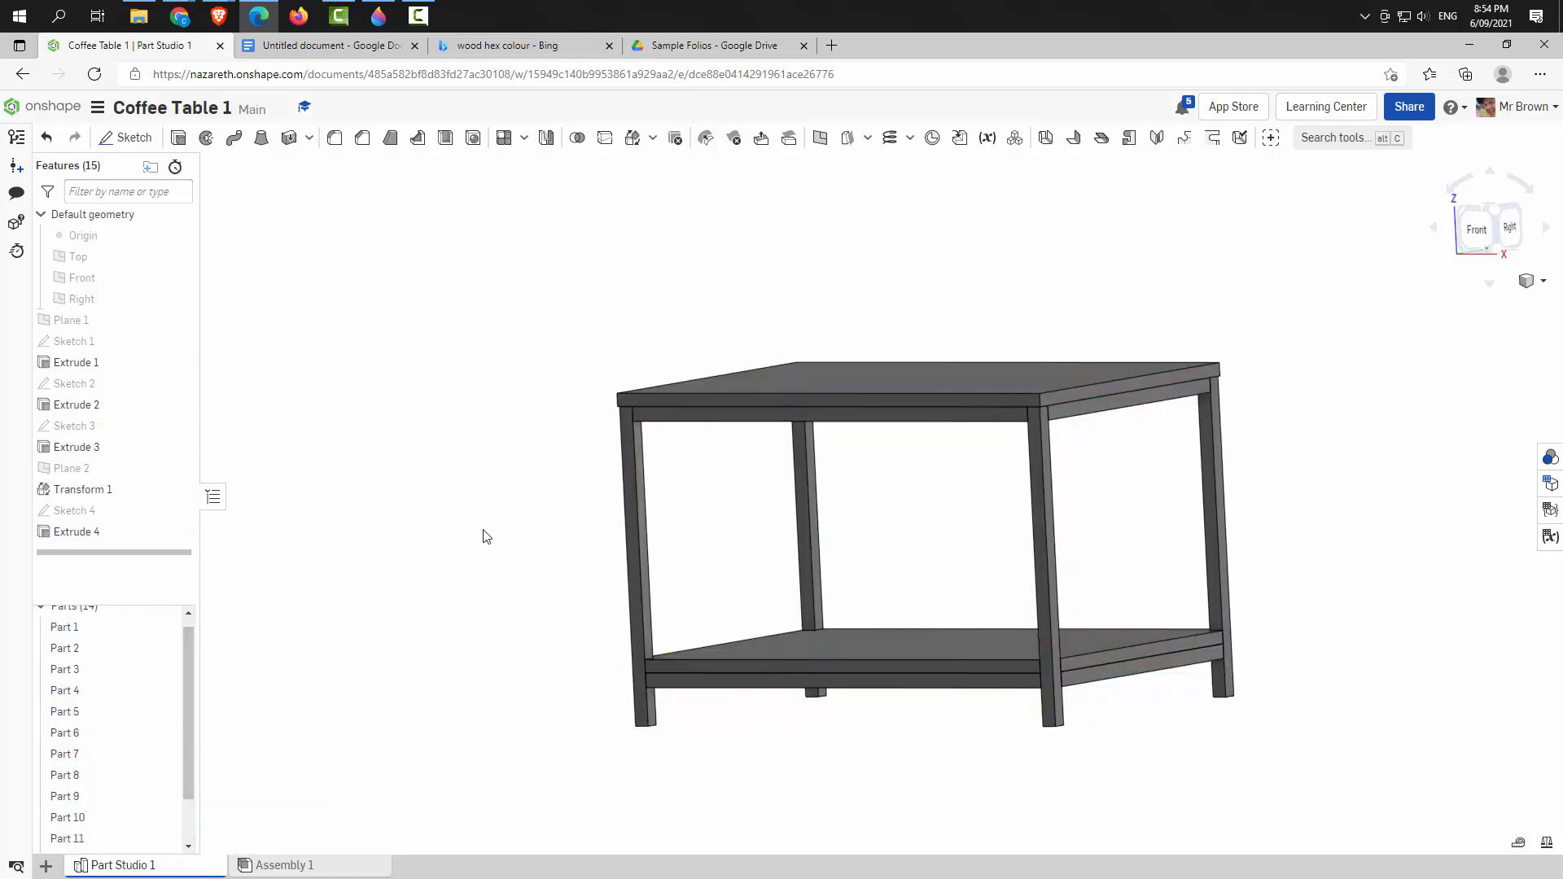
Select the tabletop and the lower shelf and open the appearance settings for both parts
key("shift+7")
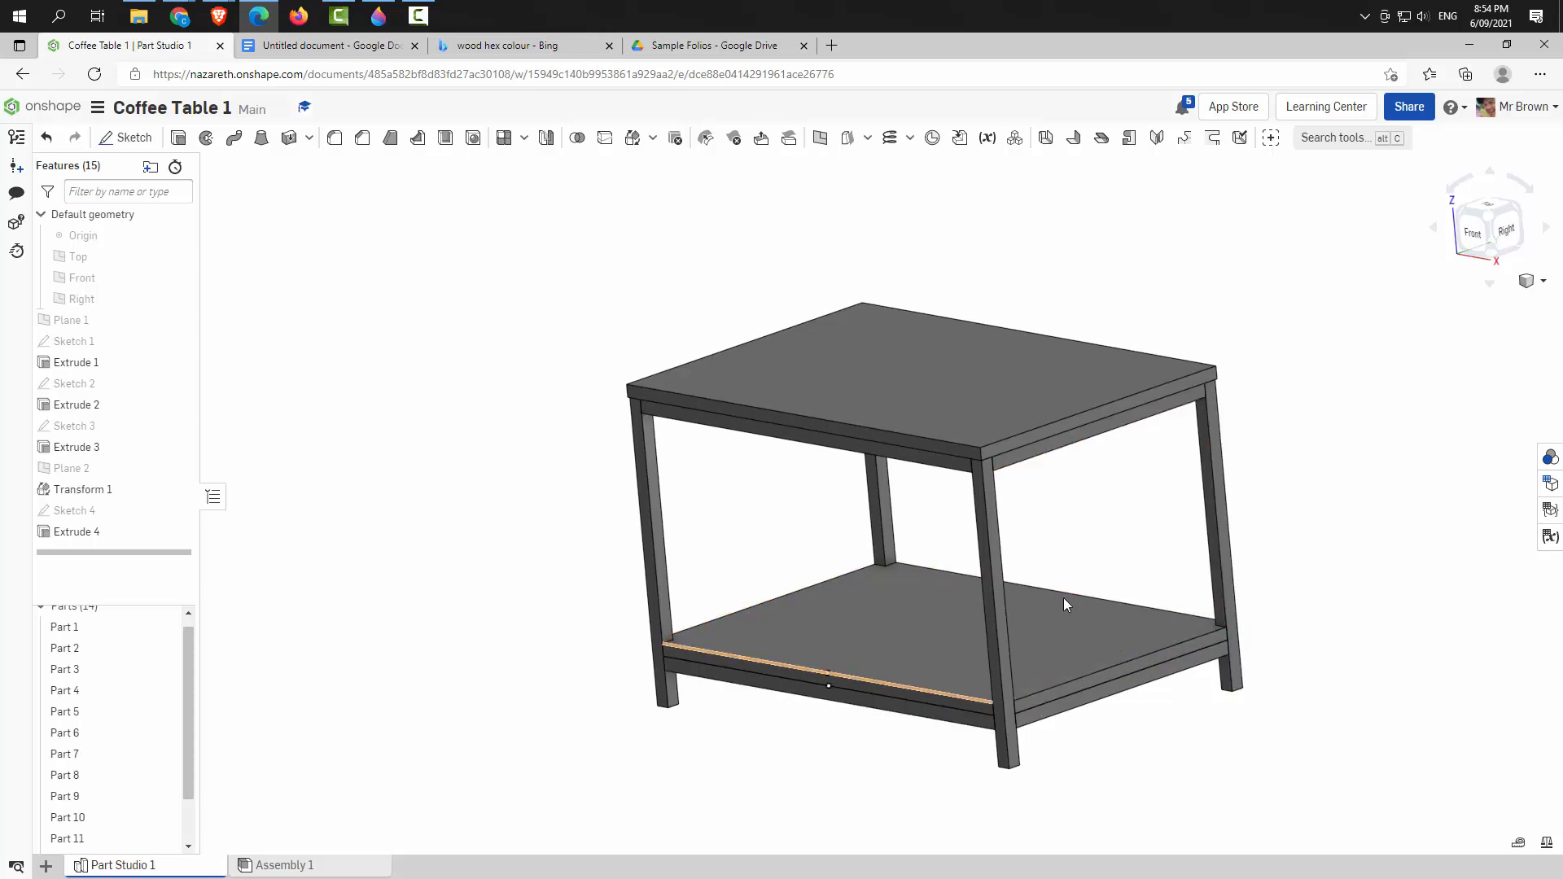
left_click(840, 374)
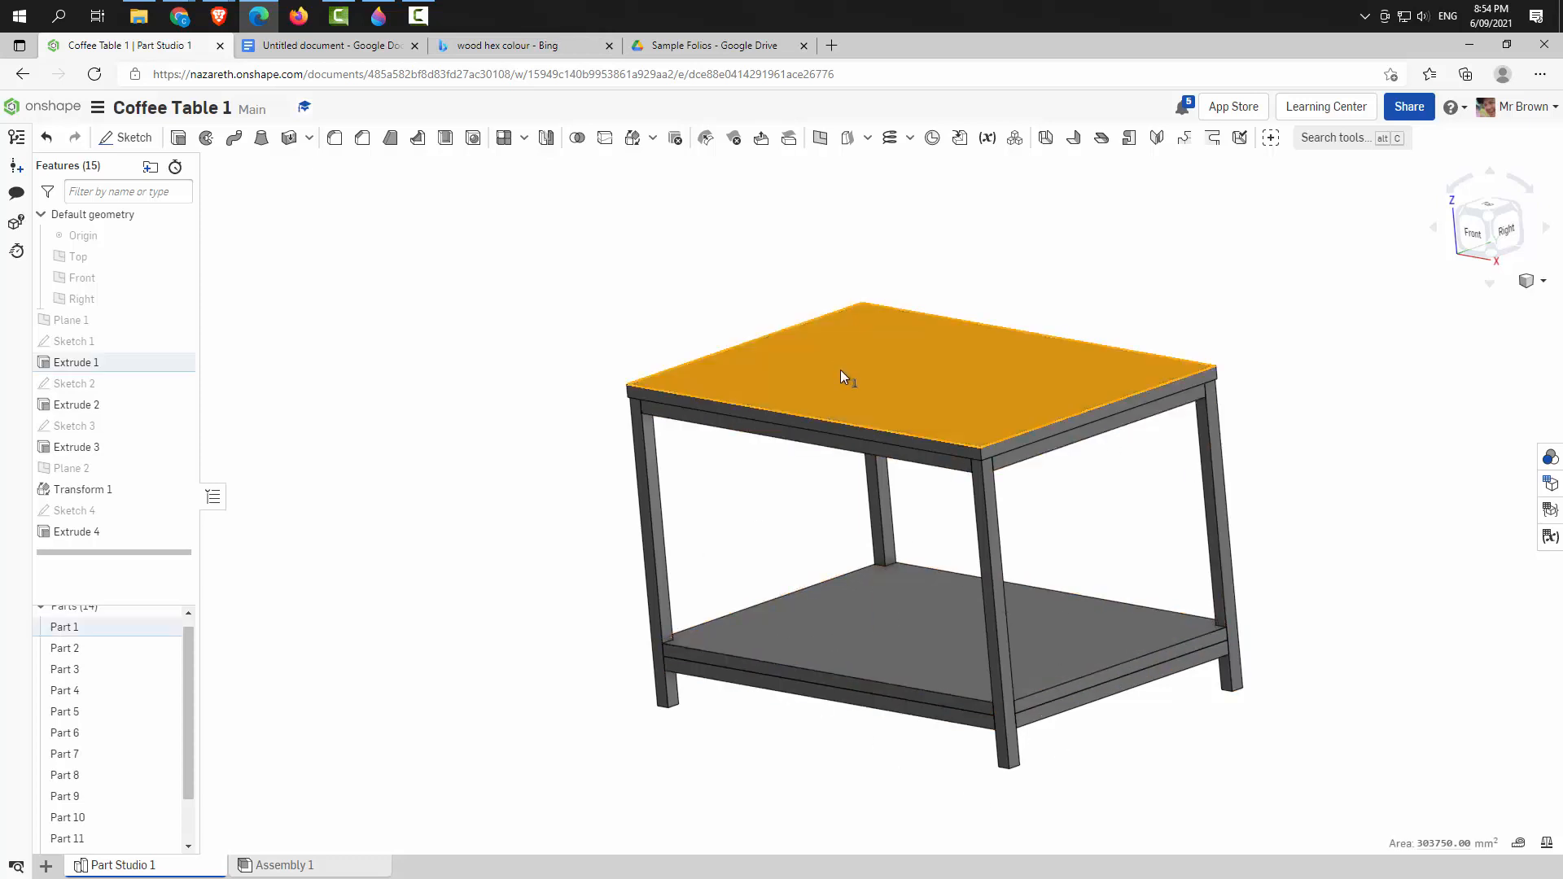
left_click(892, 633)
right_click(894, 628)
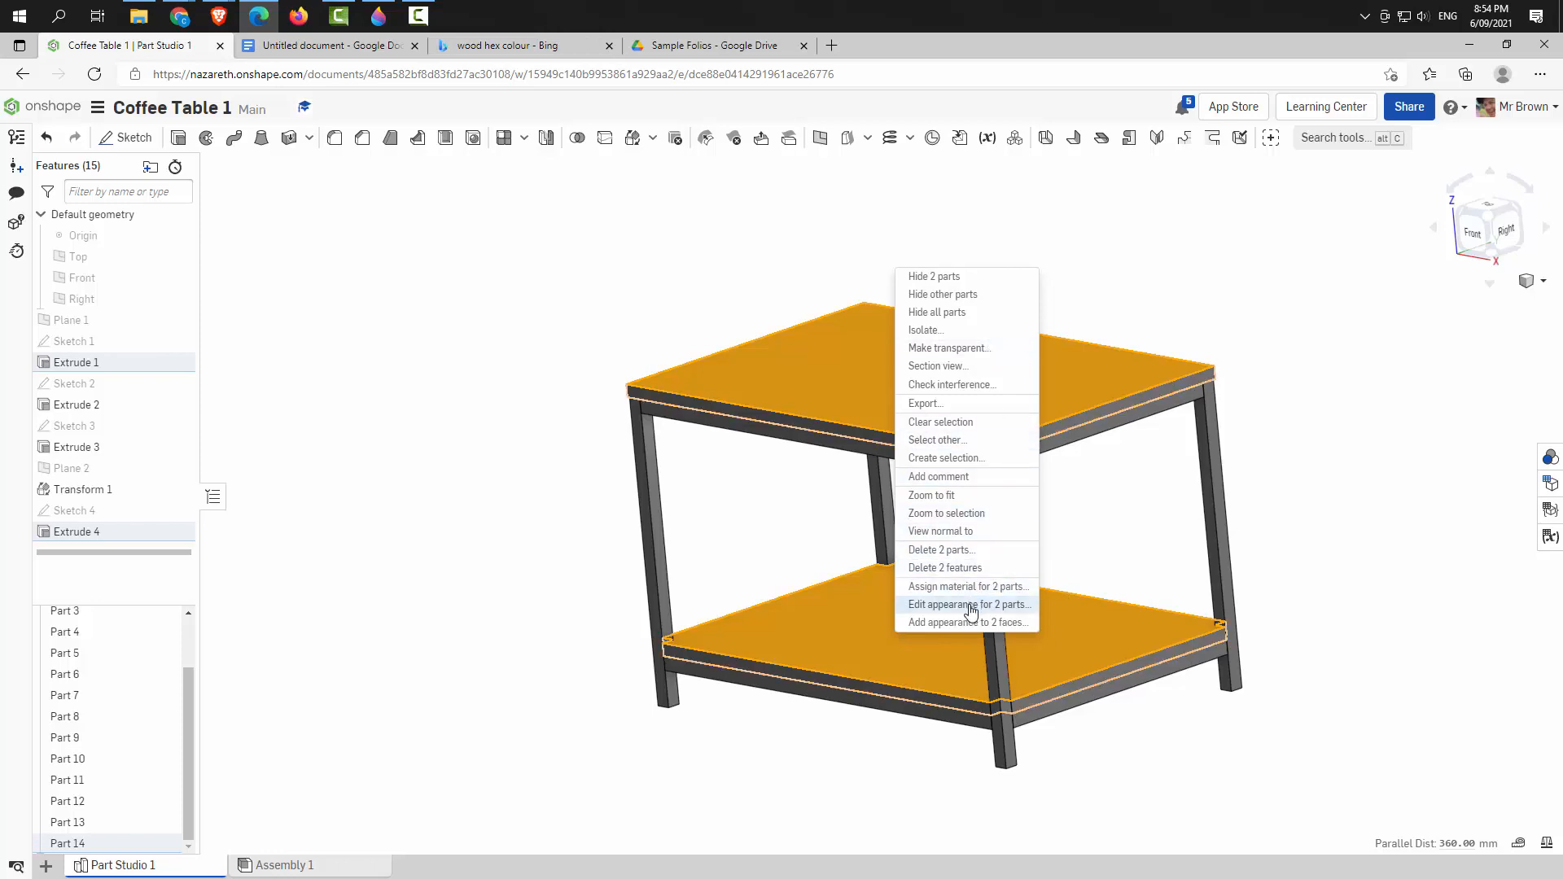
left_click(987, 604)
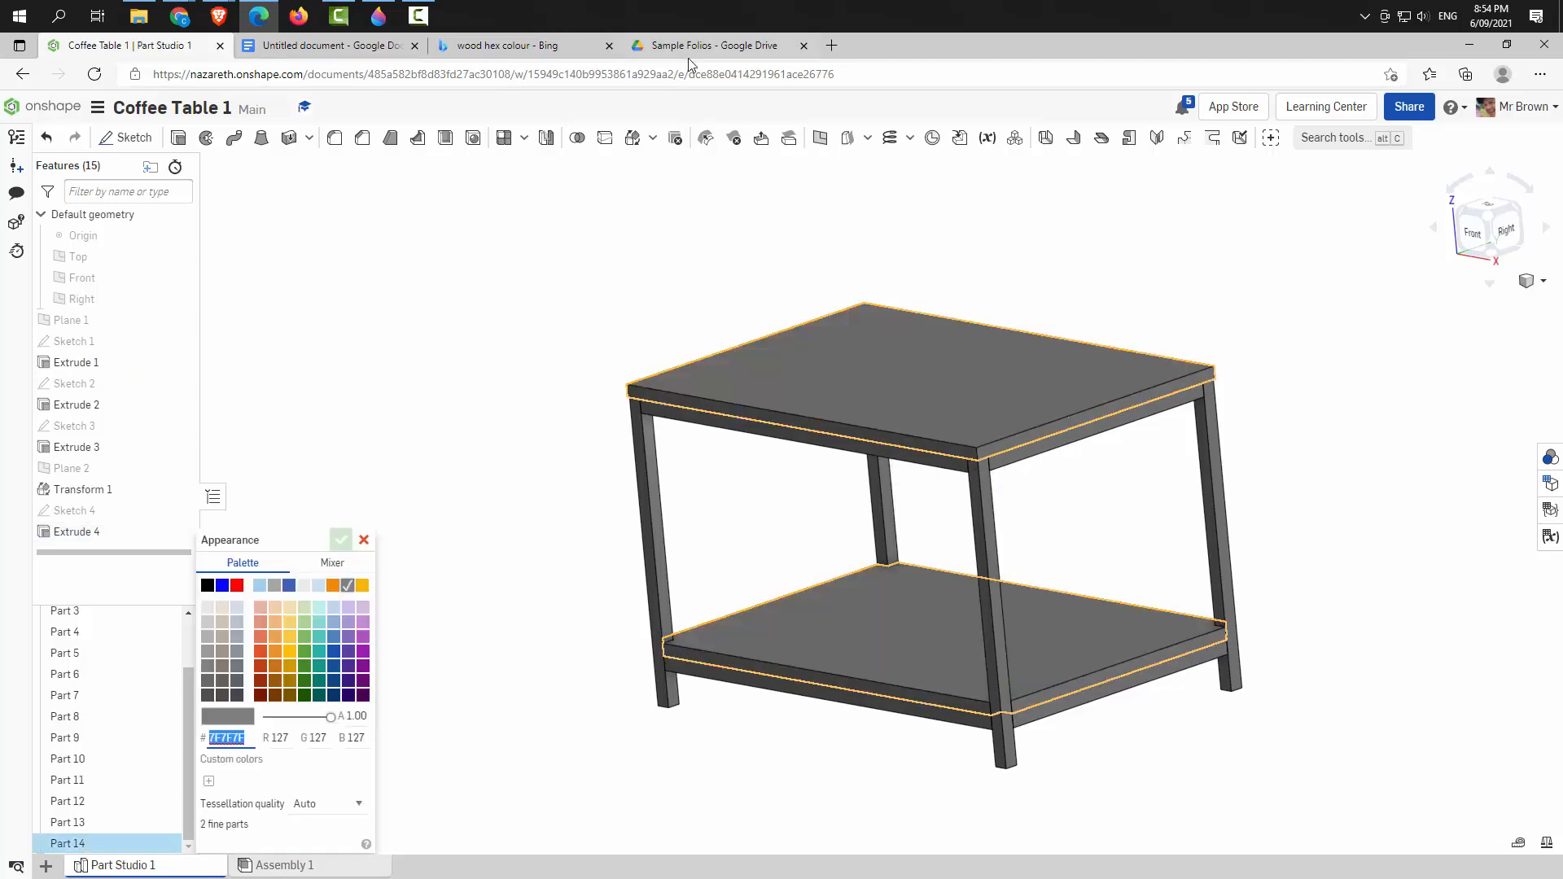
Copy the wood hex colour code #b37447 from the Bing search results
left_click(508, 47)
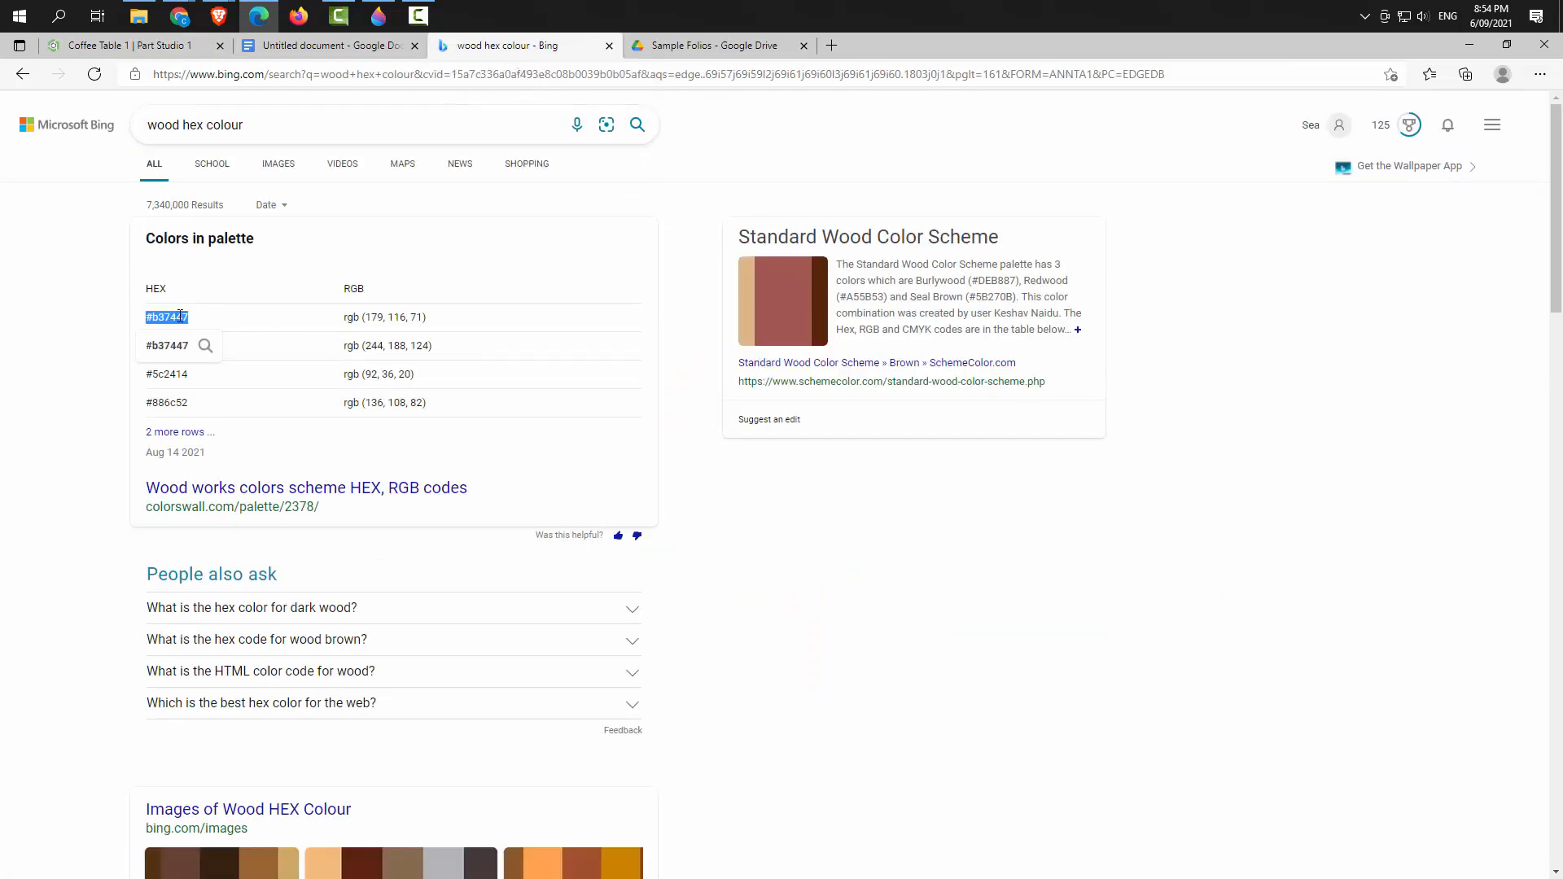
left_click(229, 325)
left_click_drag(206, 320, 149, 315)
left_click(298, 45)
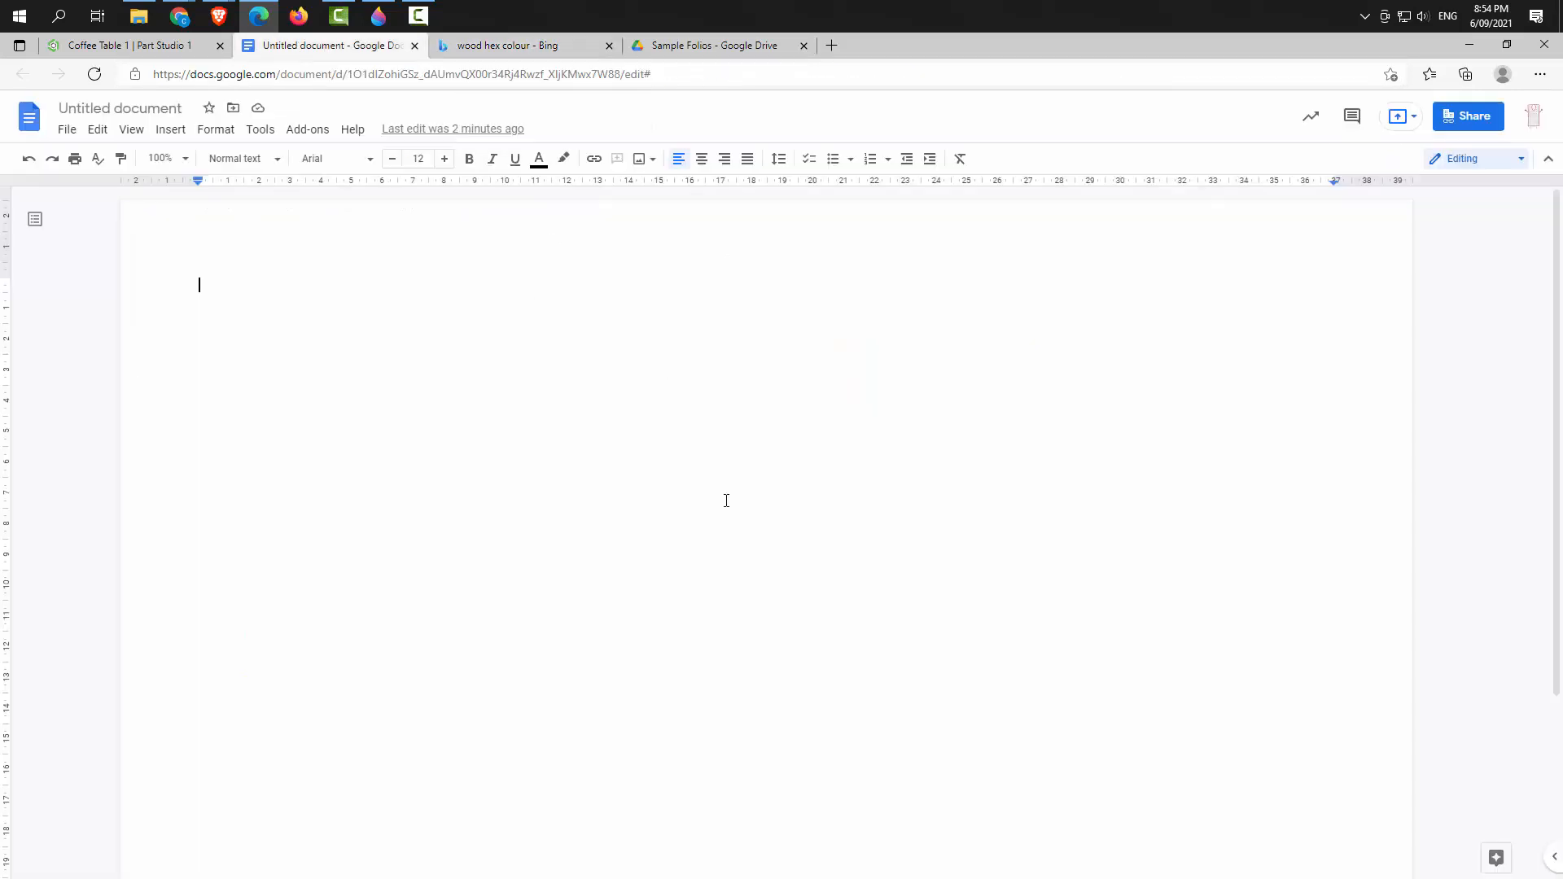
Return to Onshape and set the tabletop and lower shelf colour to hex B37447
left_click(122, 46)
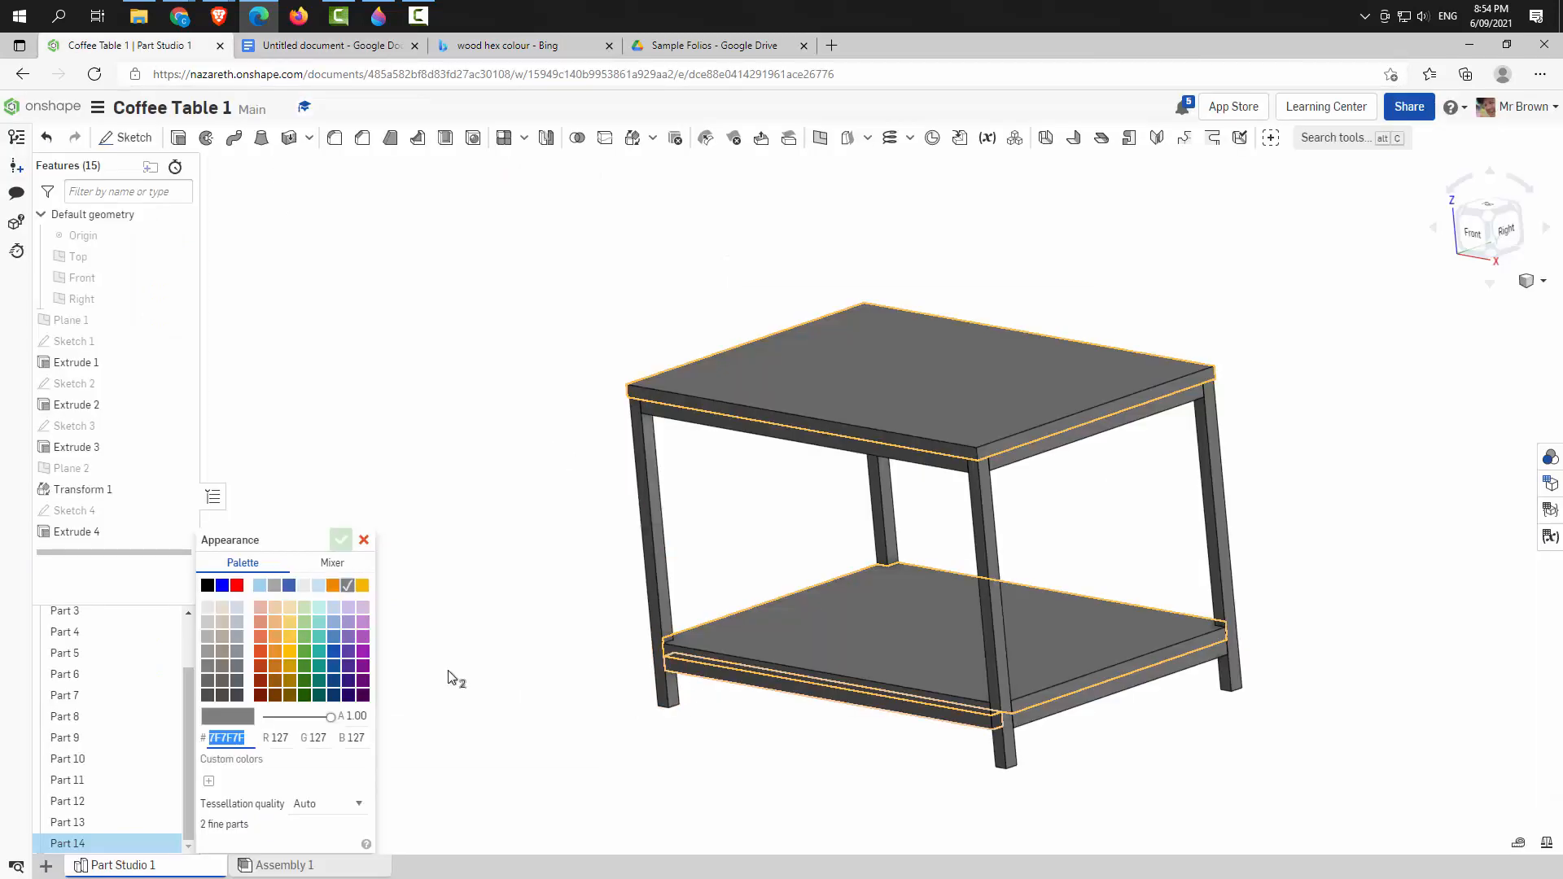
type("B37447")
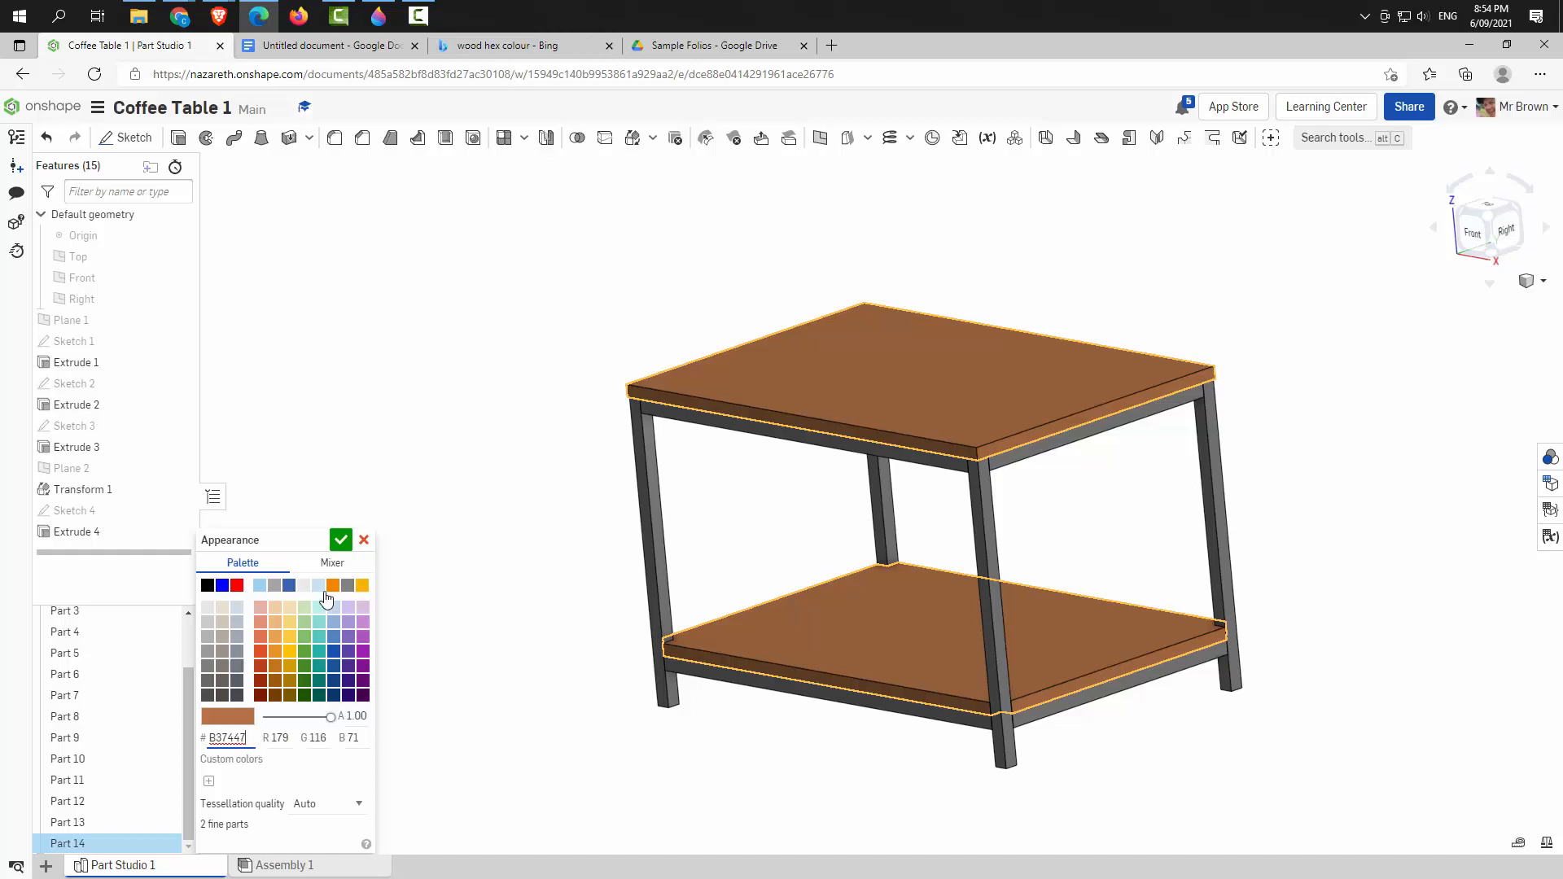
left_click(339, 542)
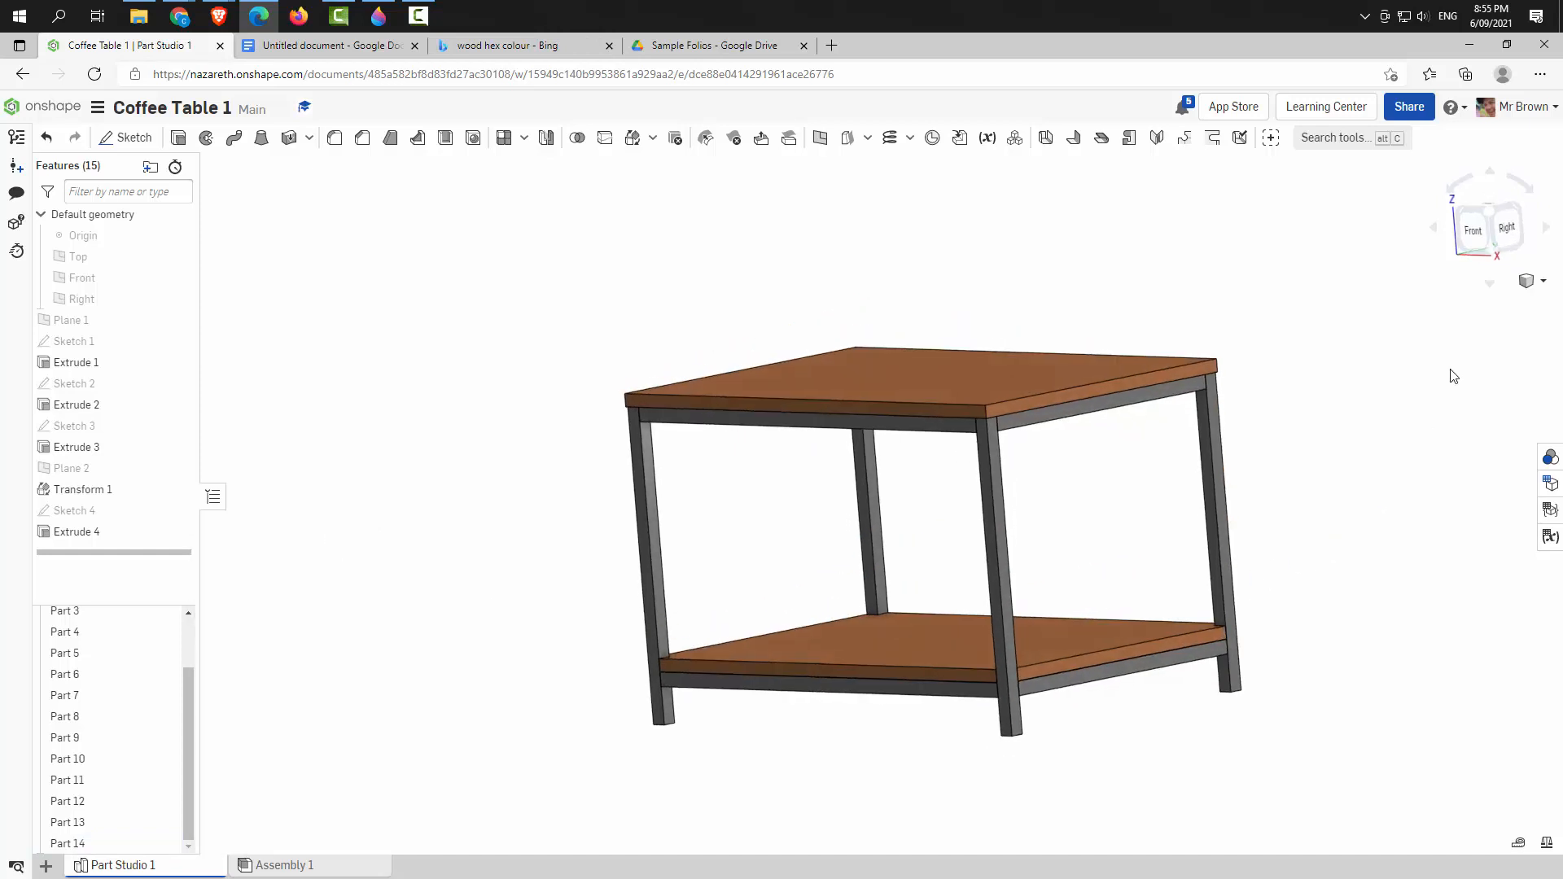
Examine the recoloured table in isometric view, from the back and from the front corner
left_click(1527, 281)
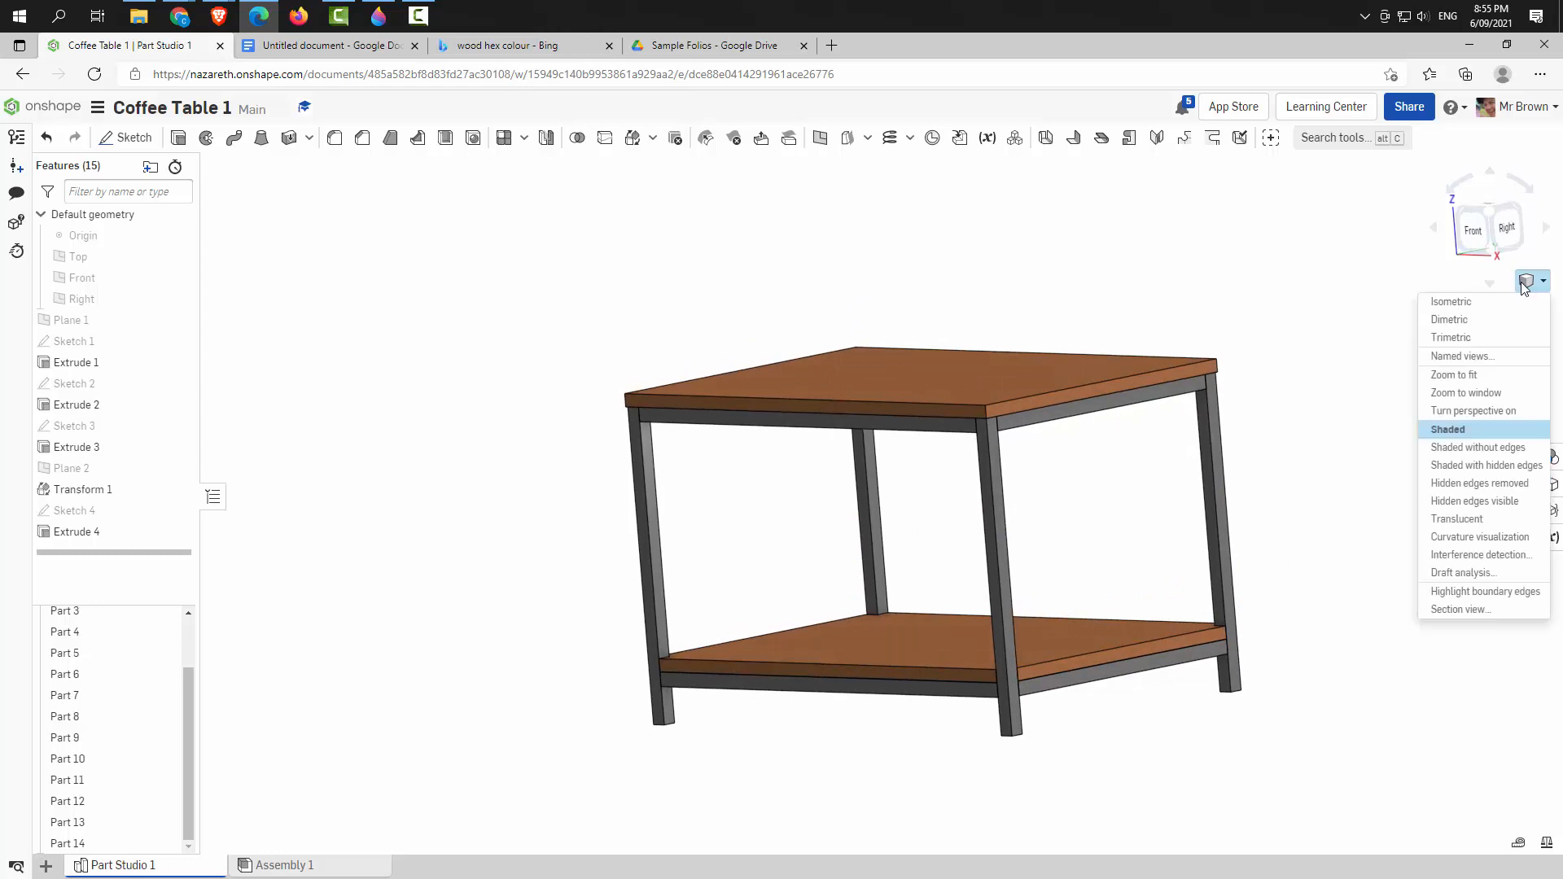
left_click(1461, 303)
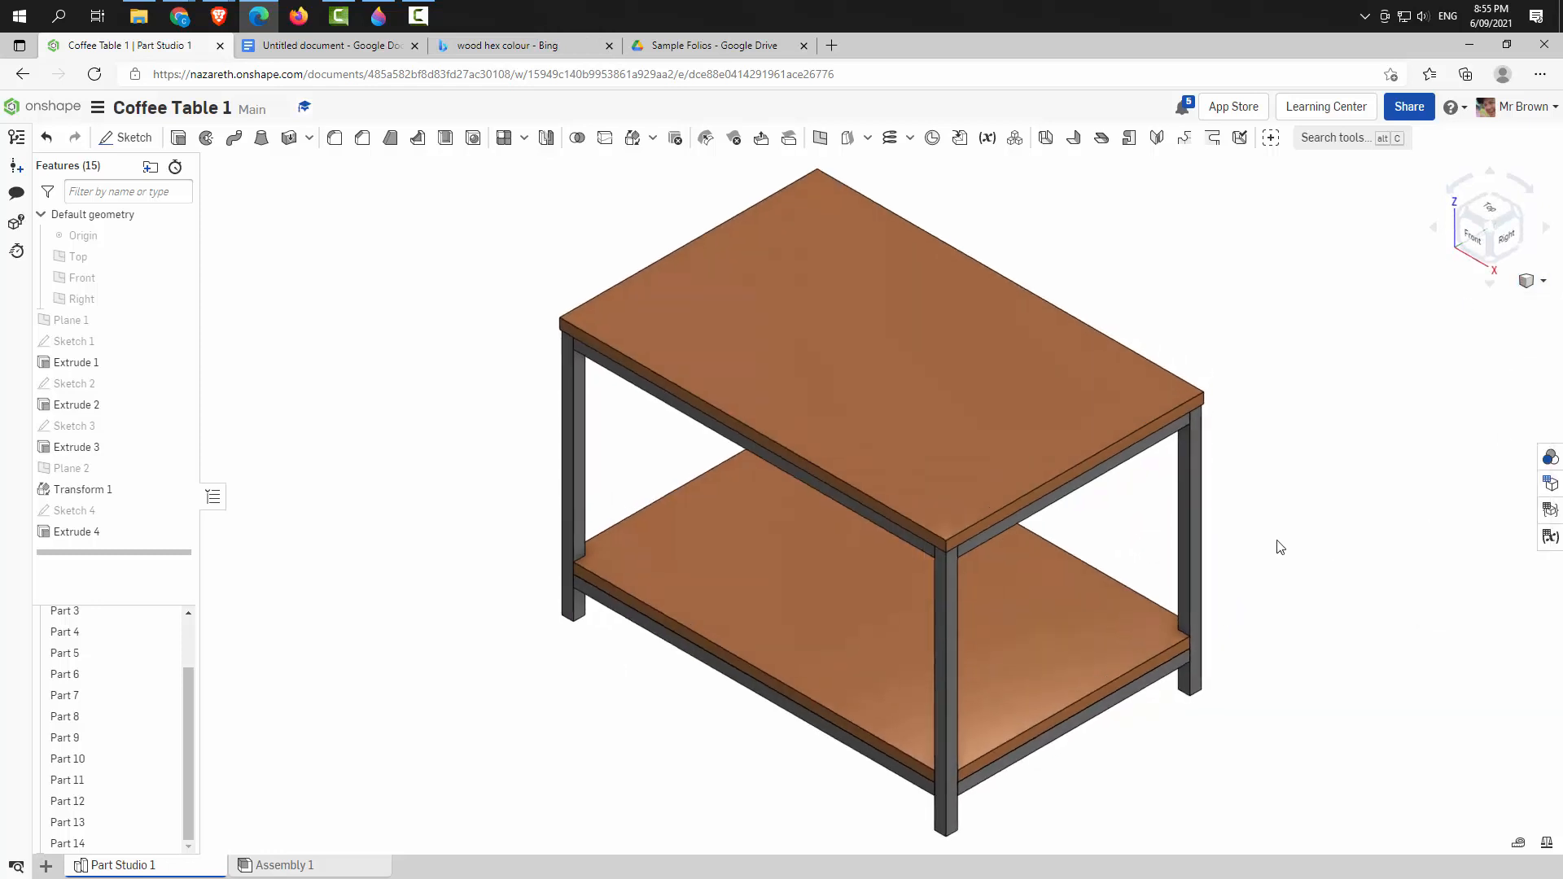
left_click_drag(1285, 452, 1294, 451)
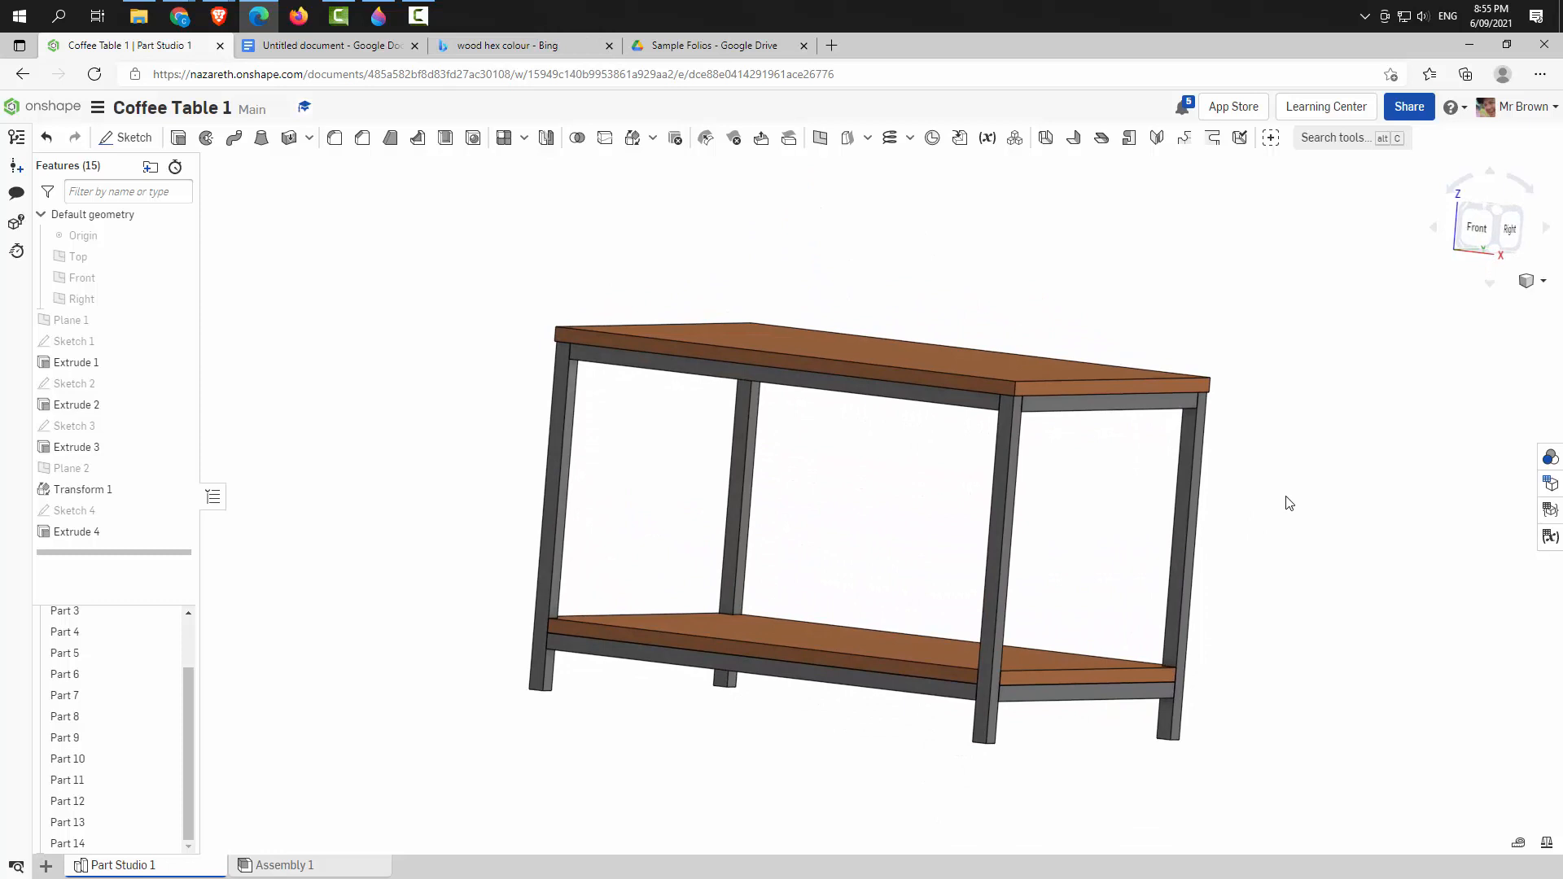
left_click_drag(1292, 514, 1096, 533)
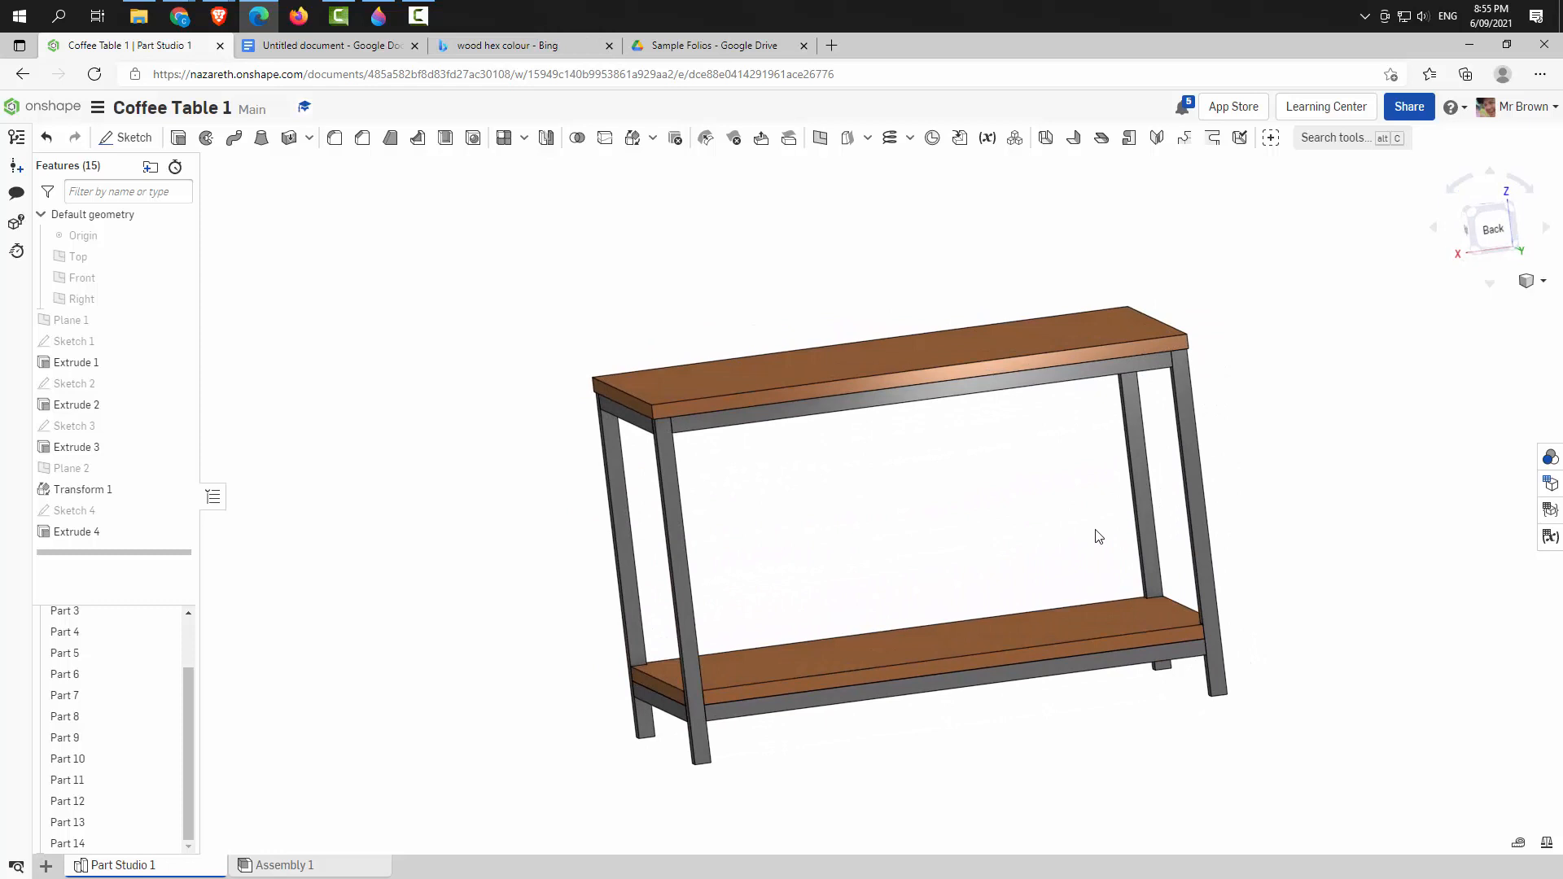
left_click(1530, 282)
left_click(1506, 303)
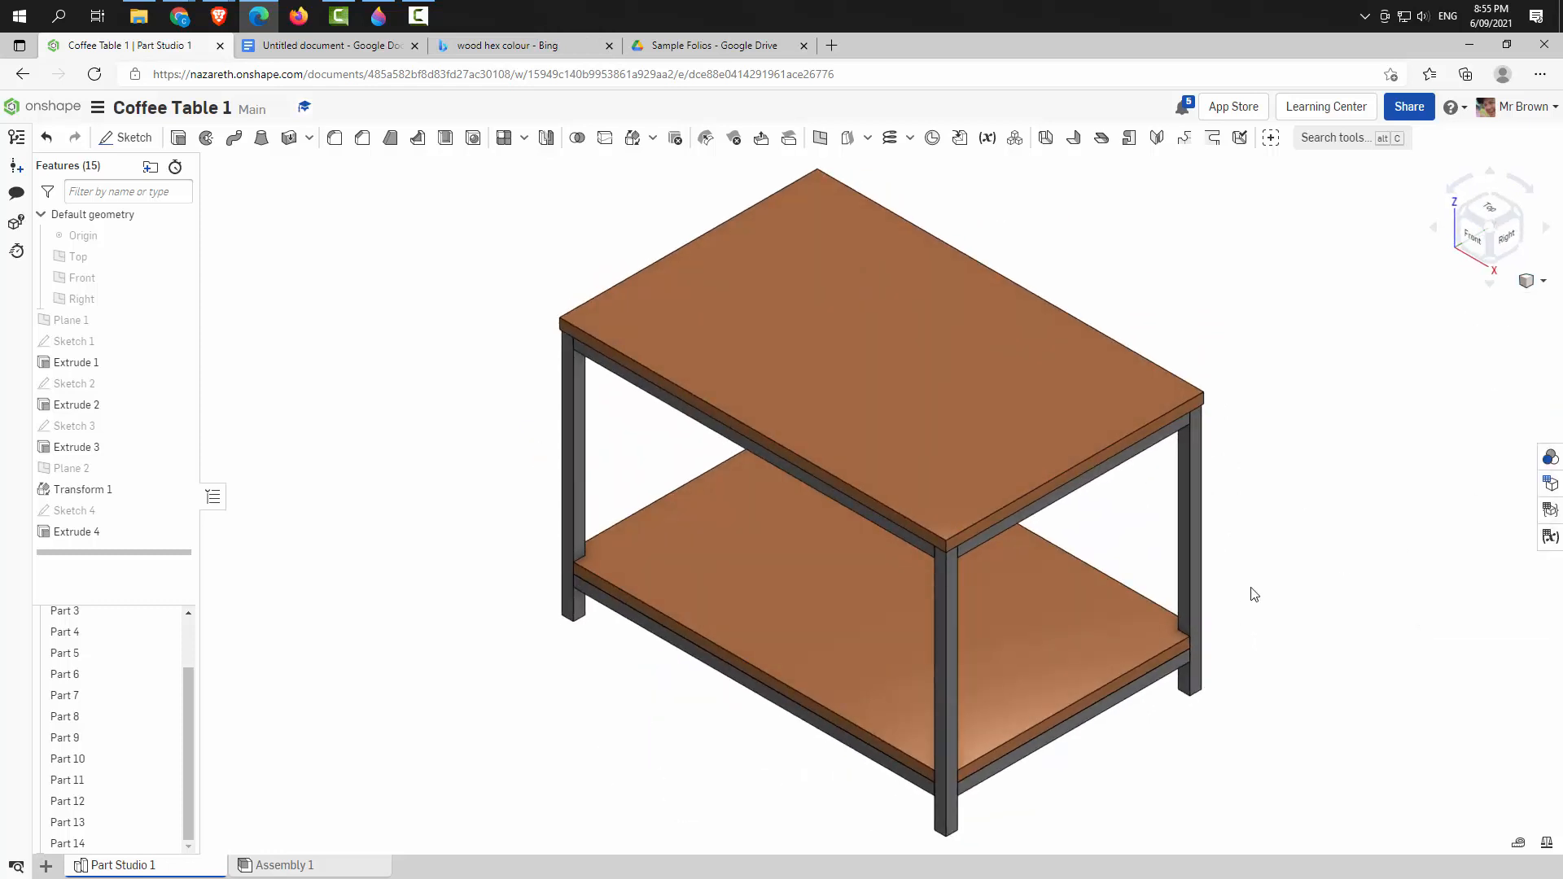
left_click_drag(1303, 552, 1338, 529)
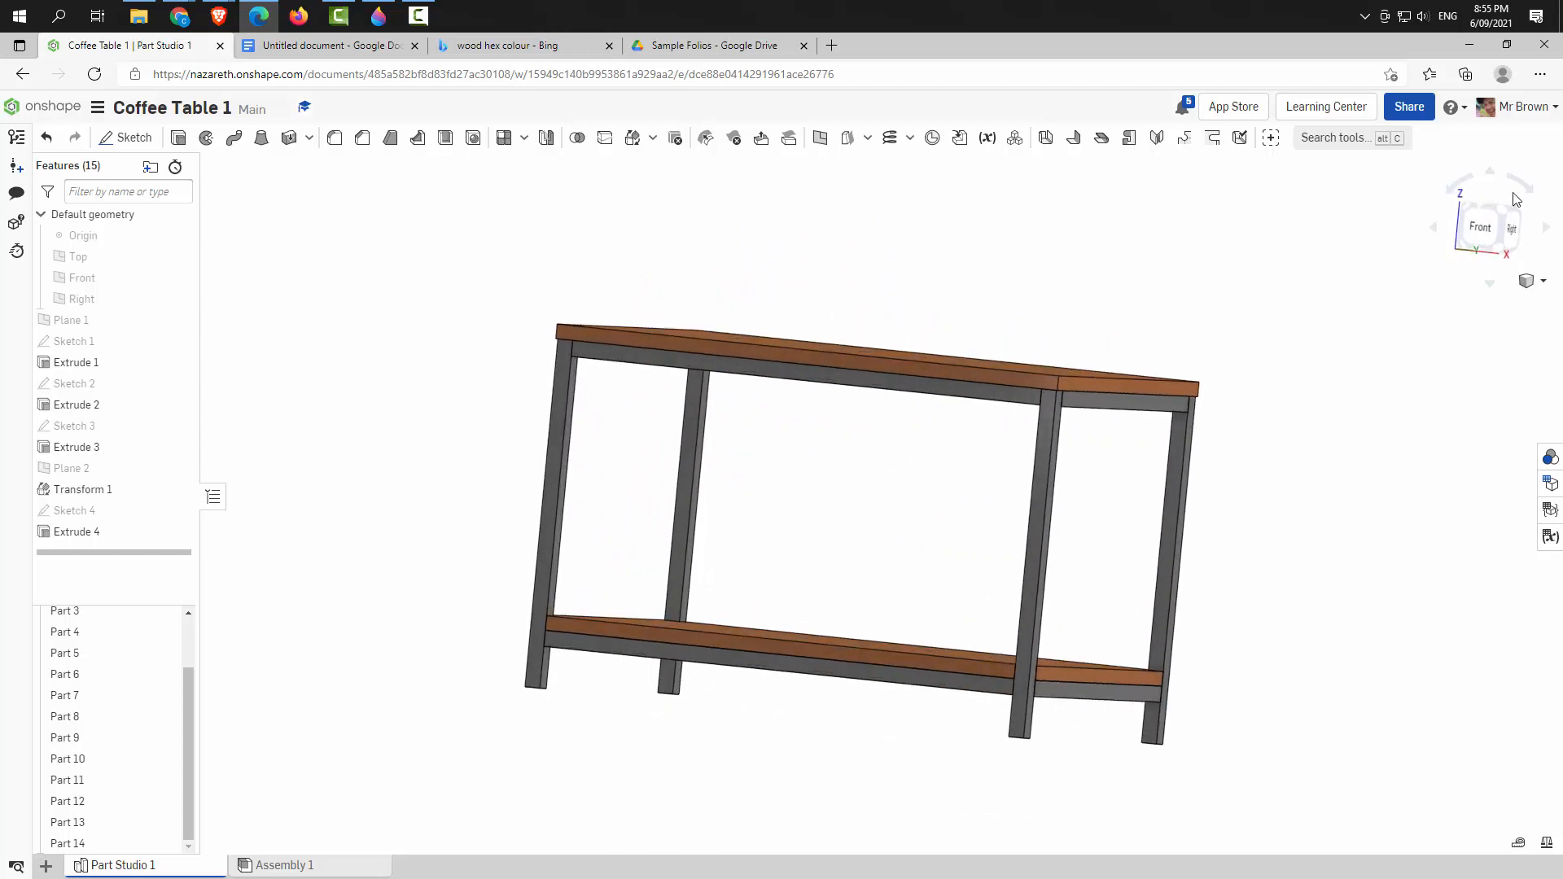
left_click(1487, 227)
left_click(1504, 210)
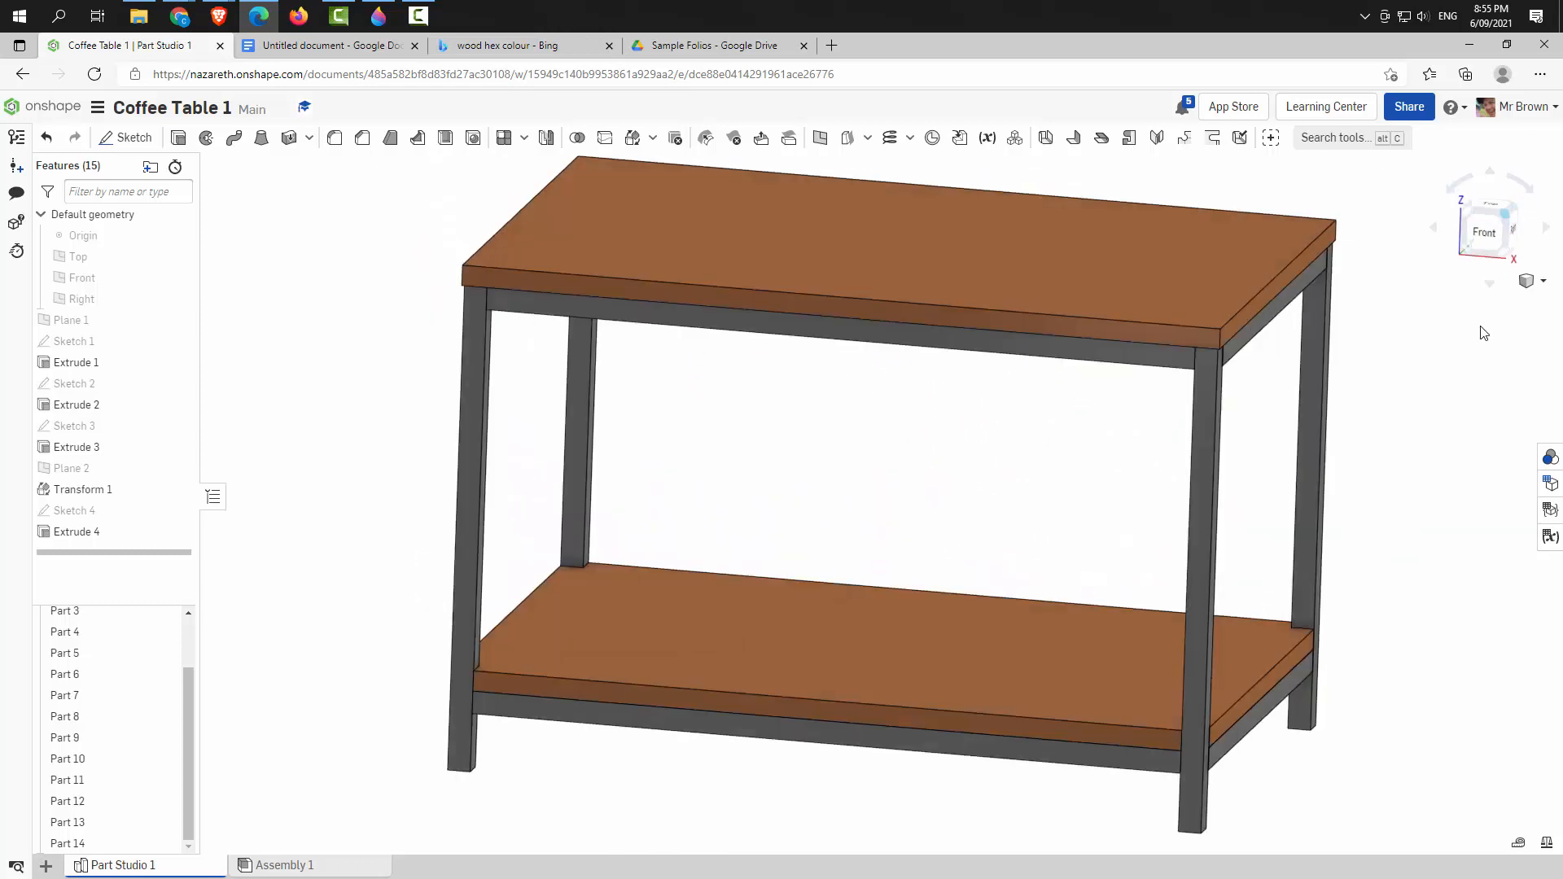
Orient the table to show its front and right sides and capture a rectangular screenshot of the whole model
left_click_drag(1302, 417, 1308, 382)
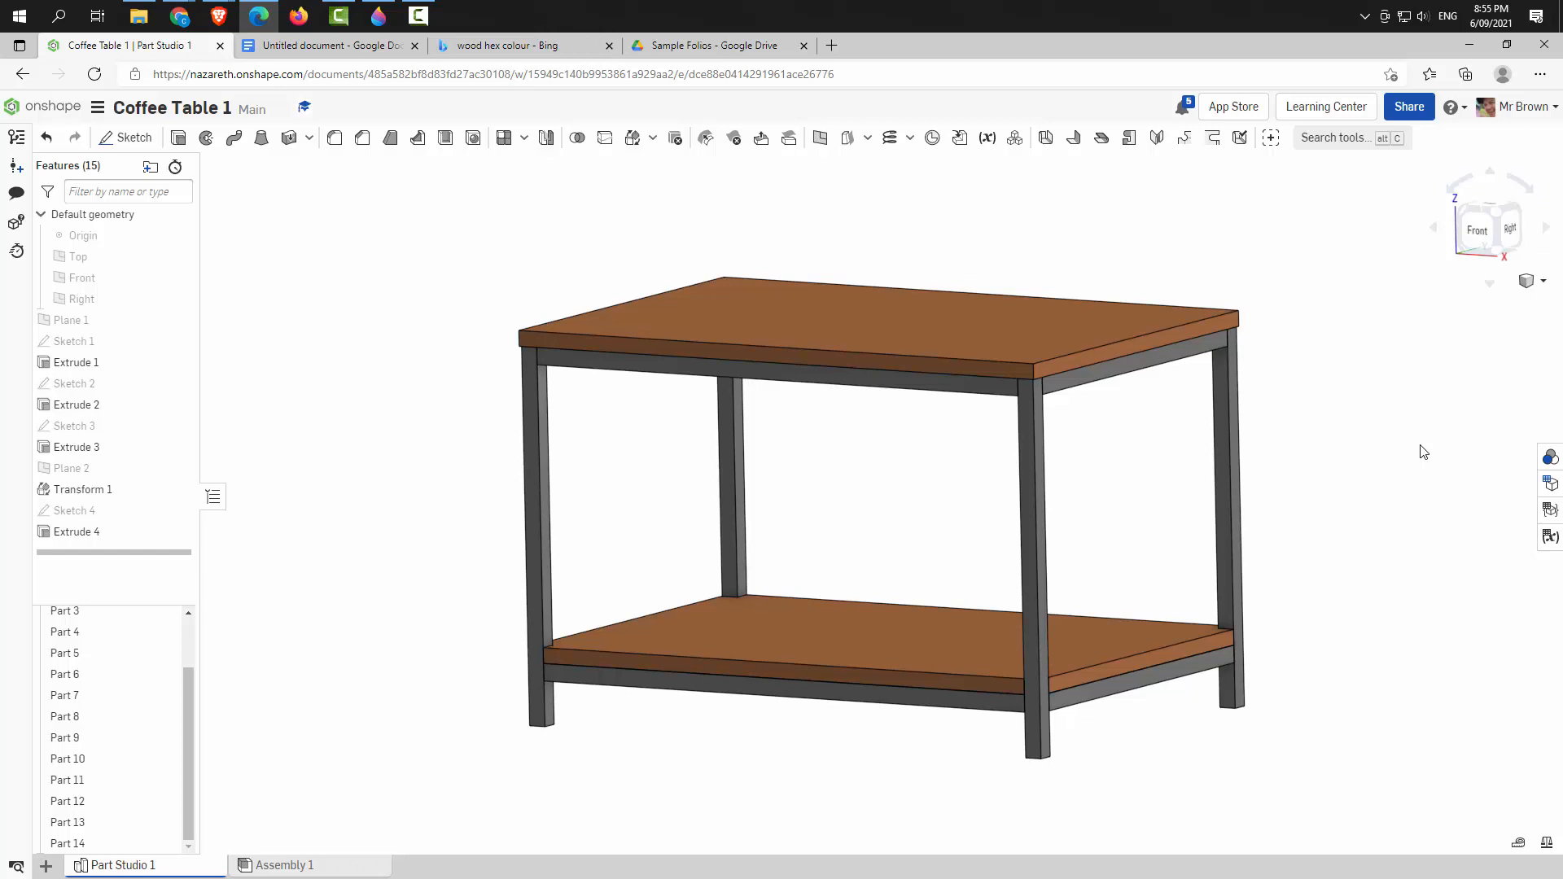
key("super+shift+s")
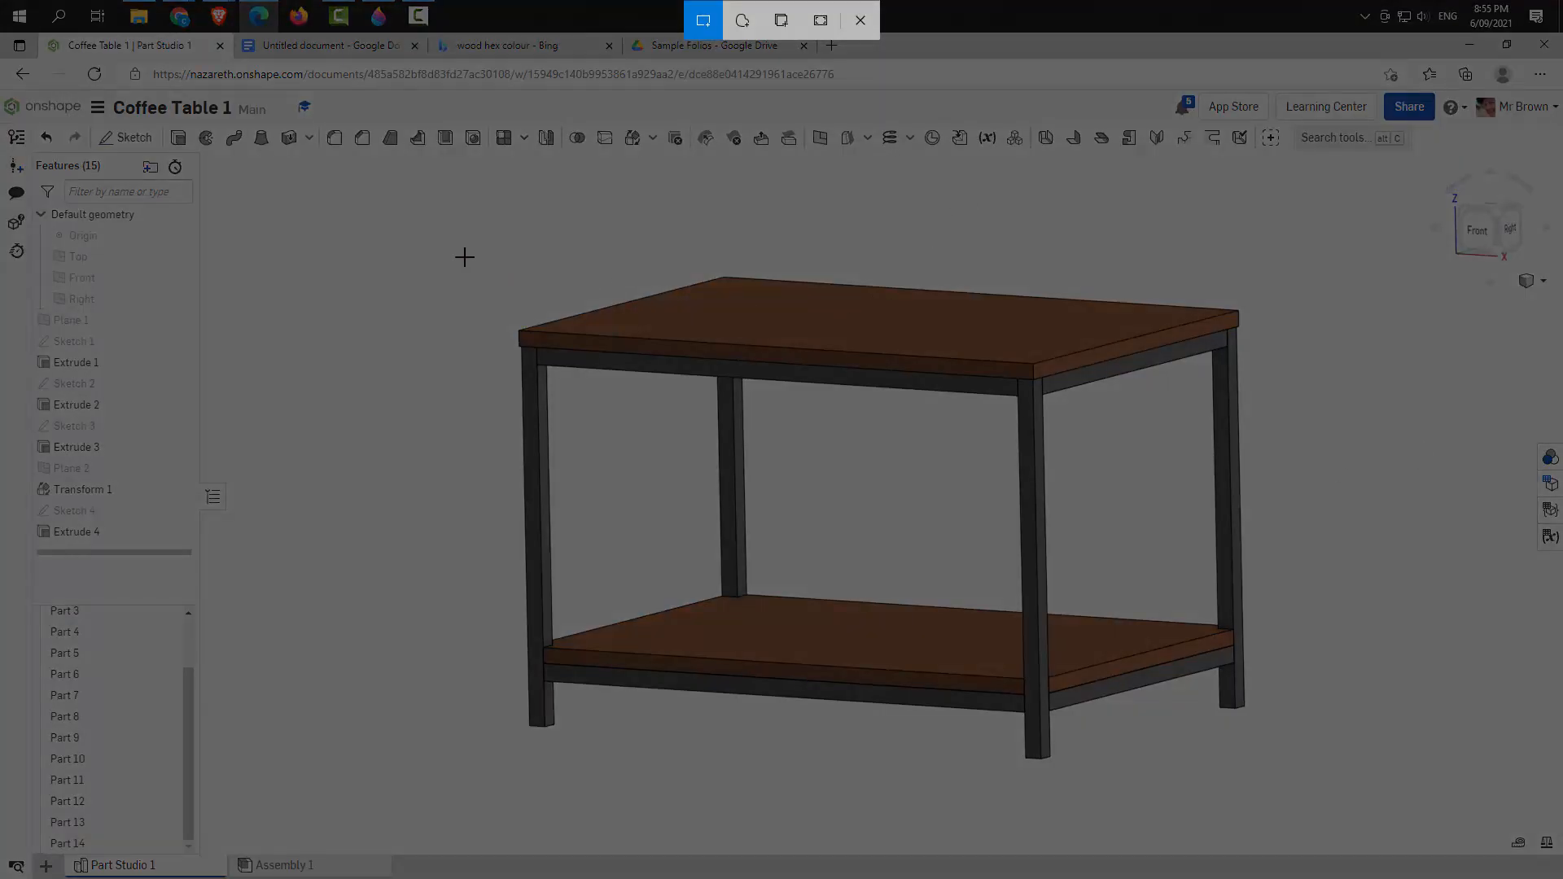
left_click_drag(459, 226, 1299, 793)
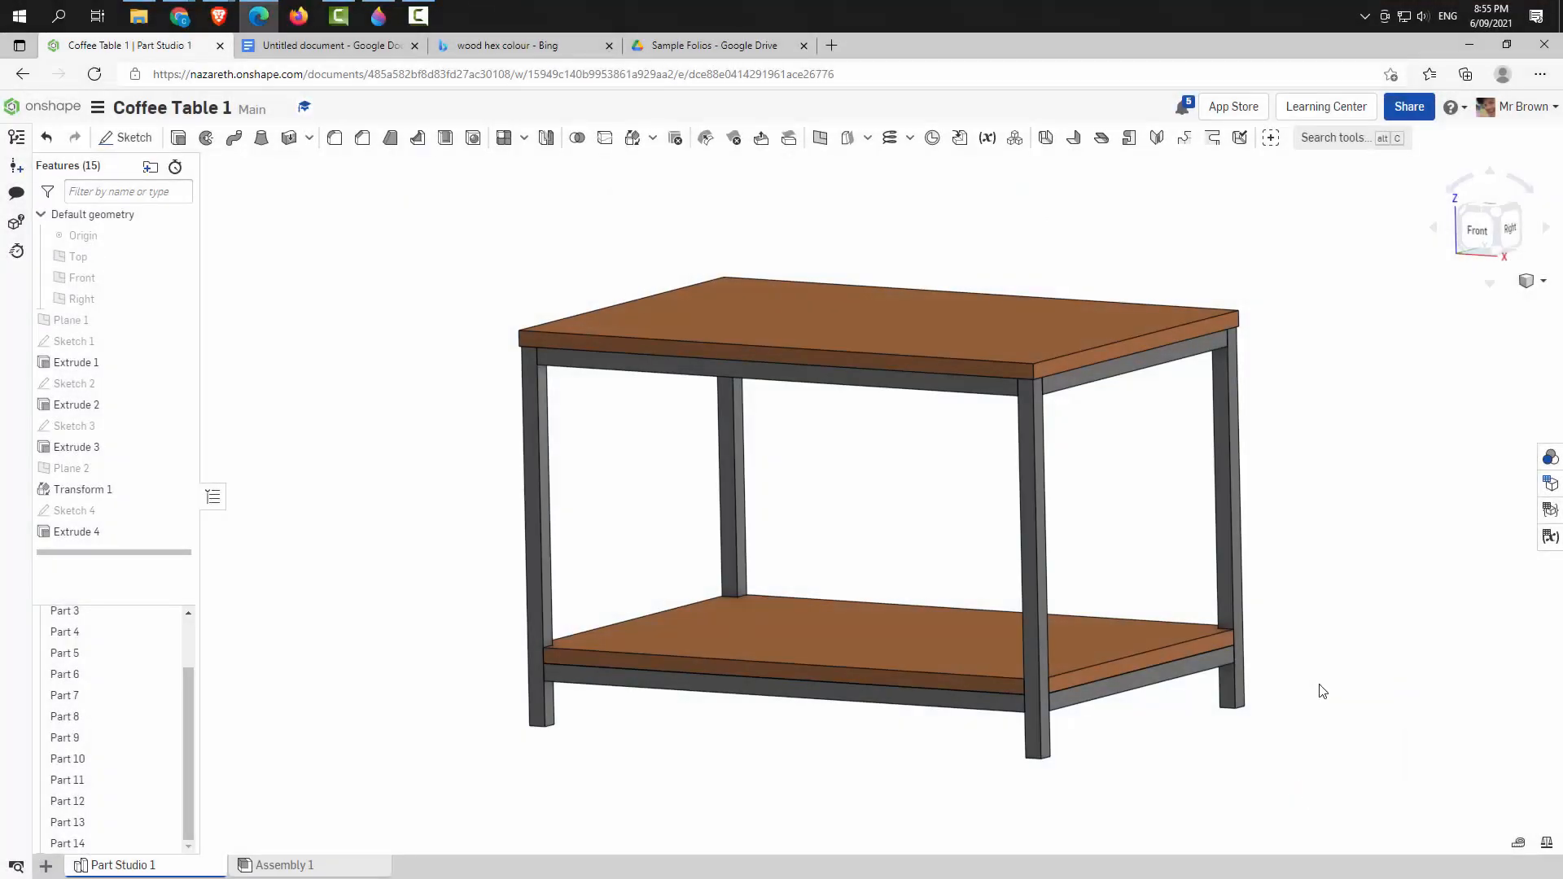
Switch to the Google Docs document and check that the whole document's page setup is A3 landscape
left_click(316, 47)
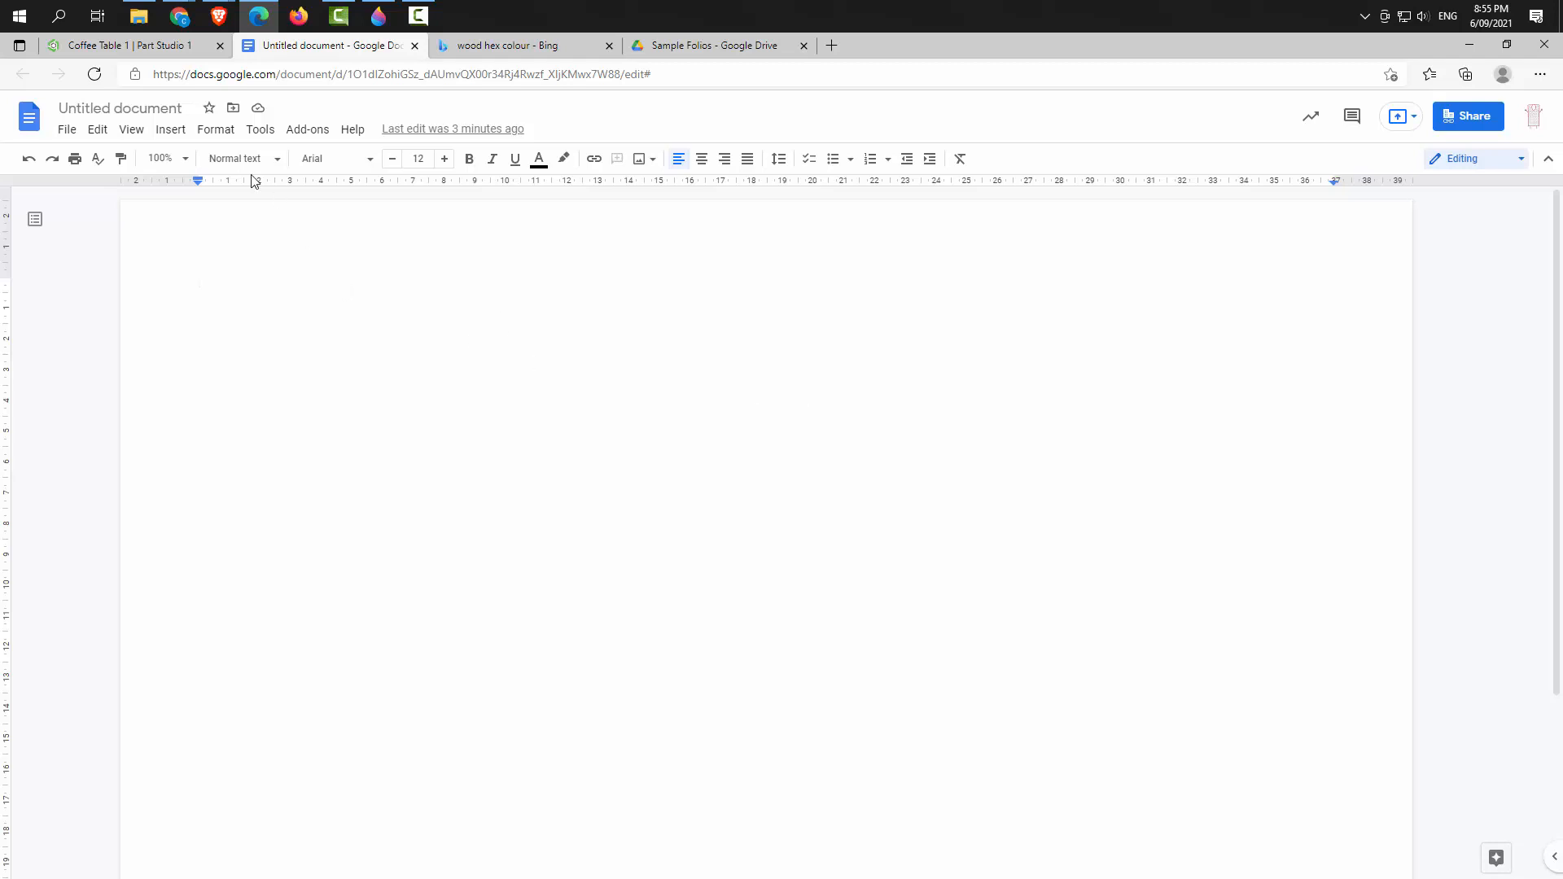
left_click(67, 130)
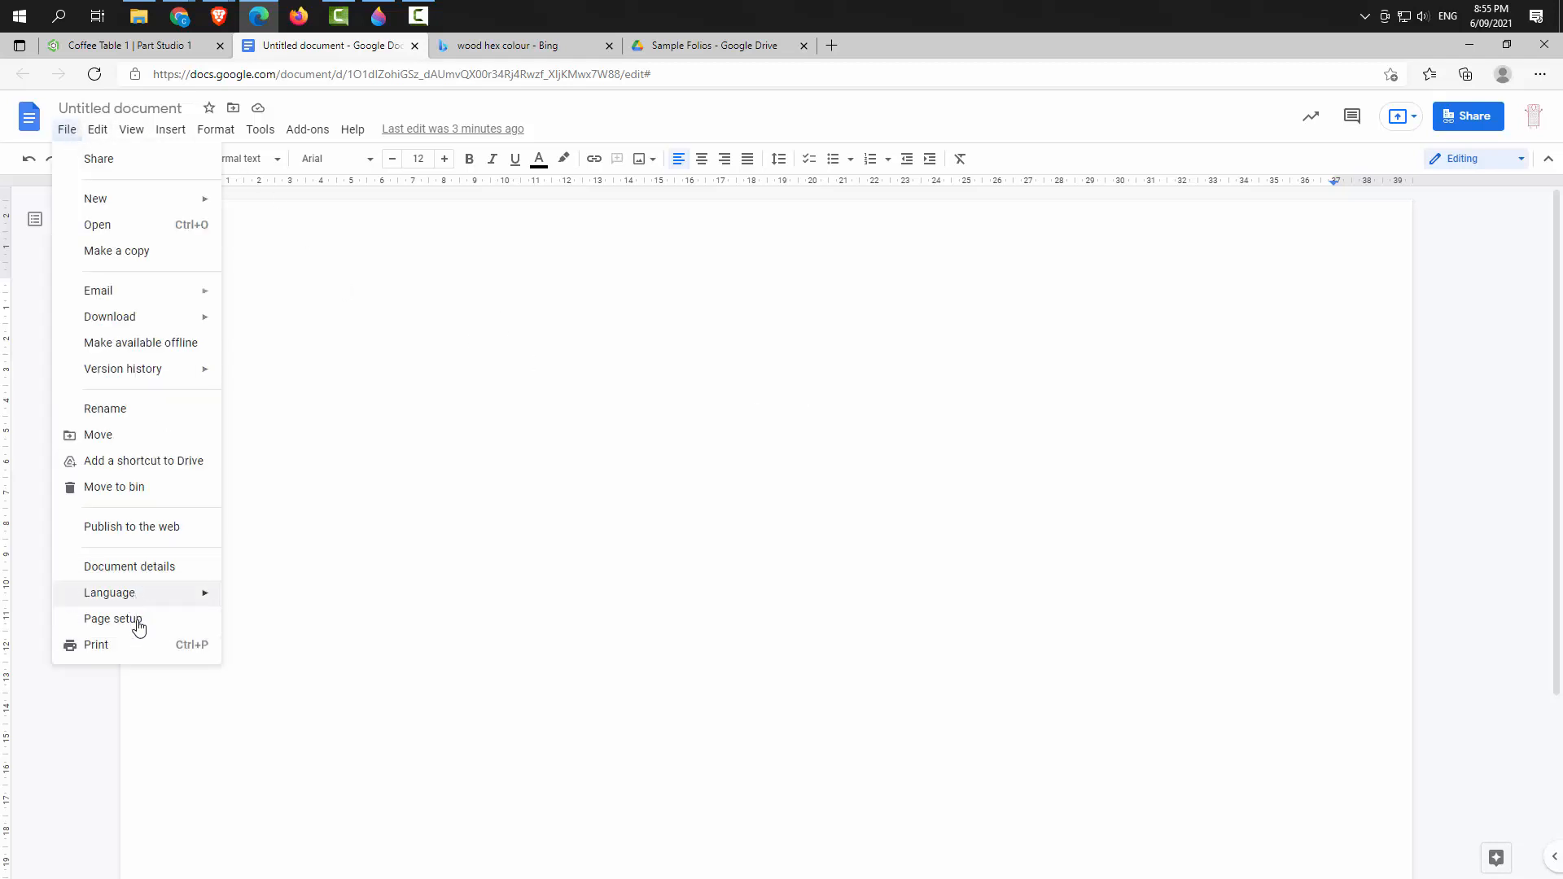
left_click(113, 618)
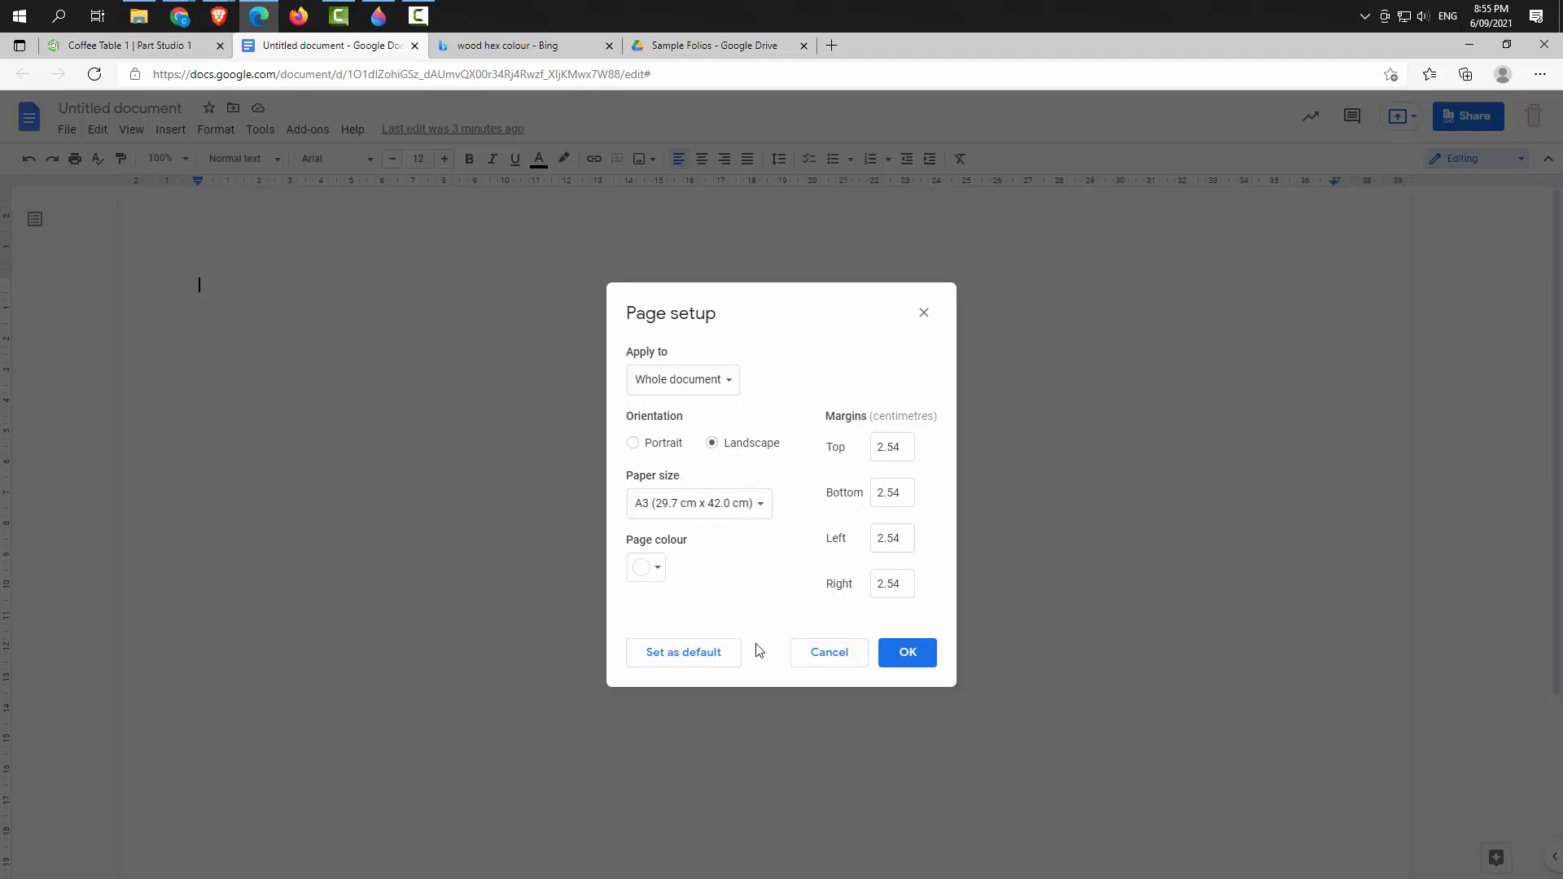
left_click(924, 660)
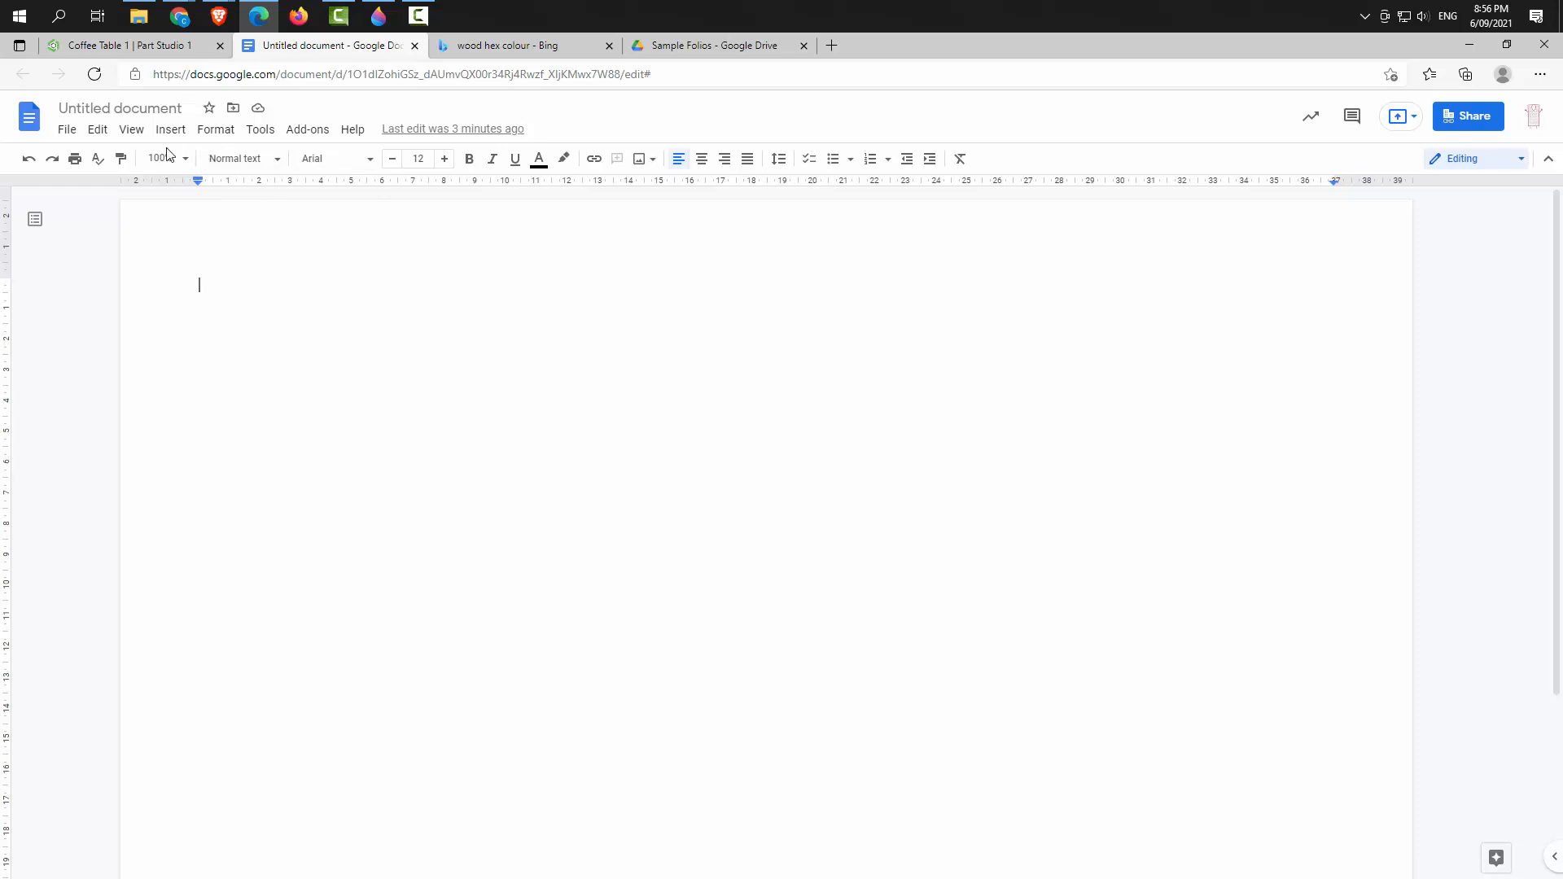
Insert a table with five columns and four rows, and paste the coffee table screenshot into the second row's first cell
left_click(169, 130)
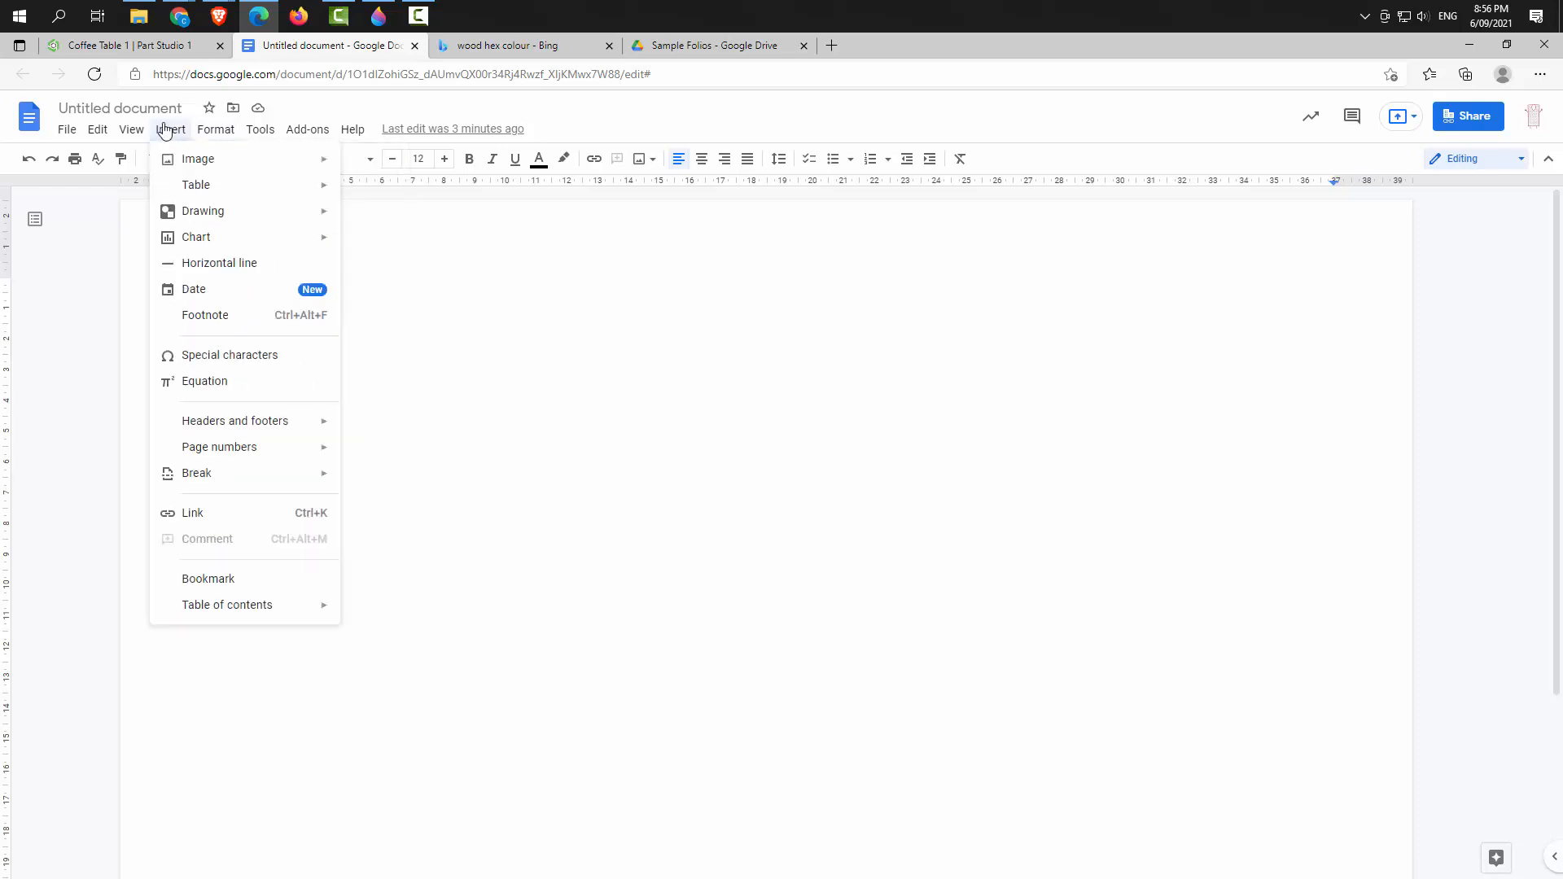
mouse_move(219, 194)
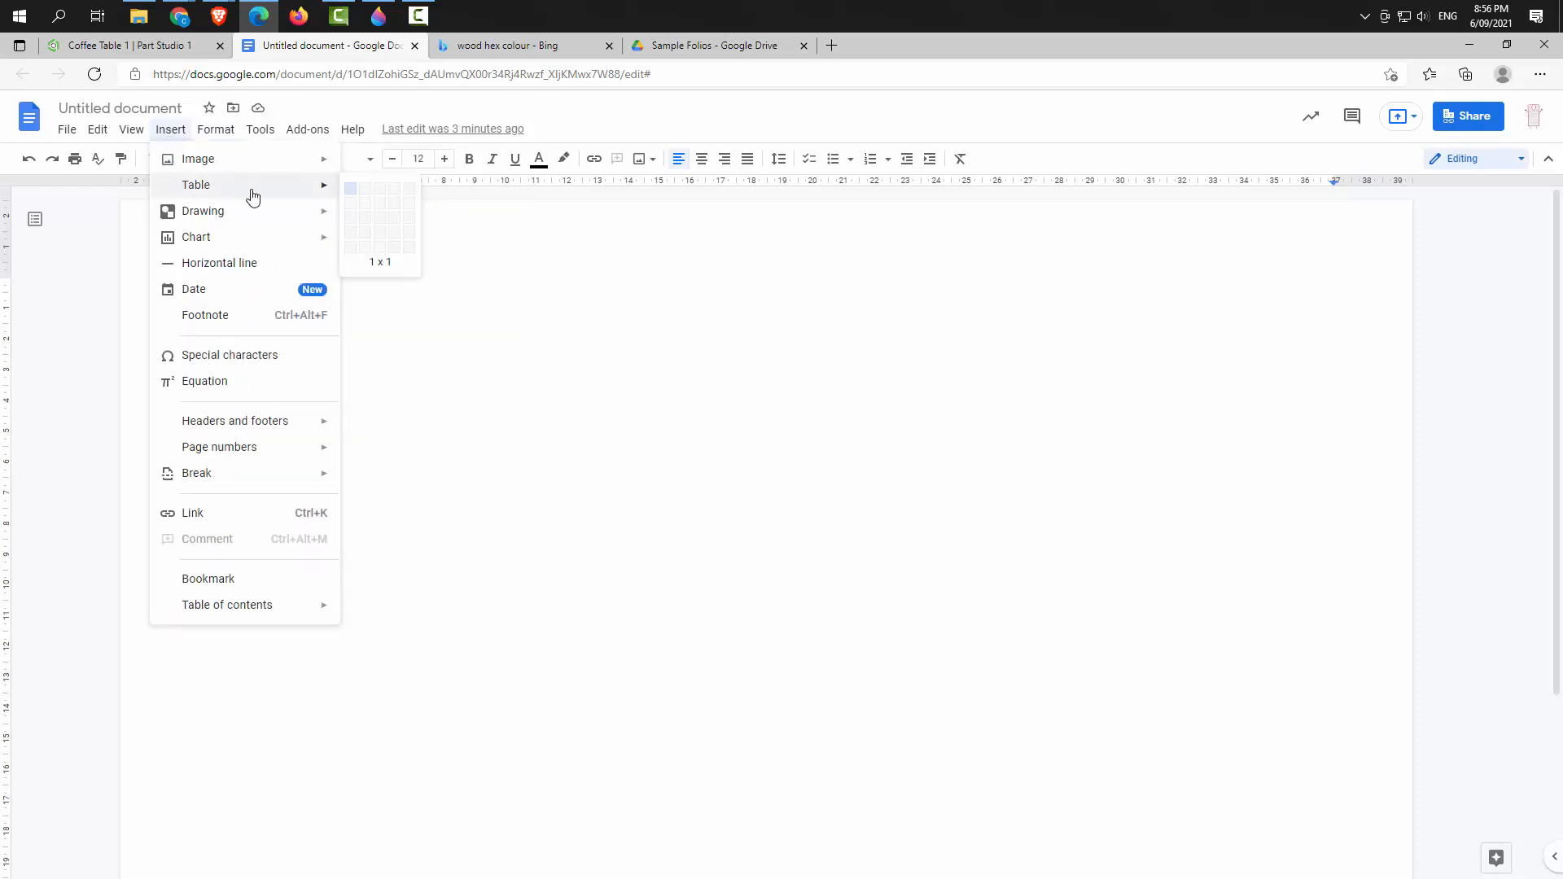
left_click(412, 241)
left_click(312, 332)
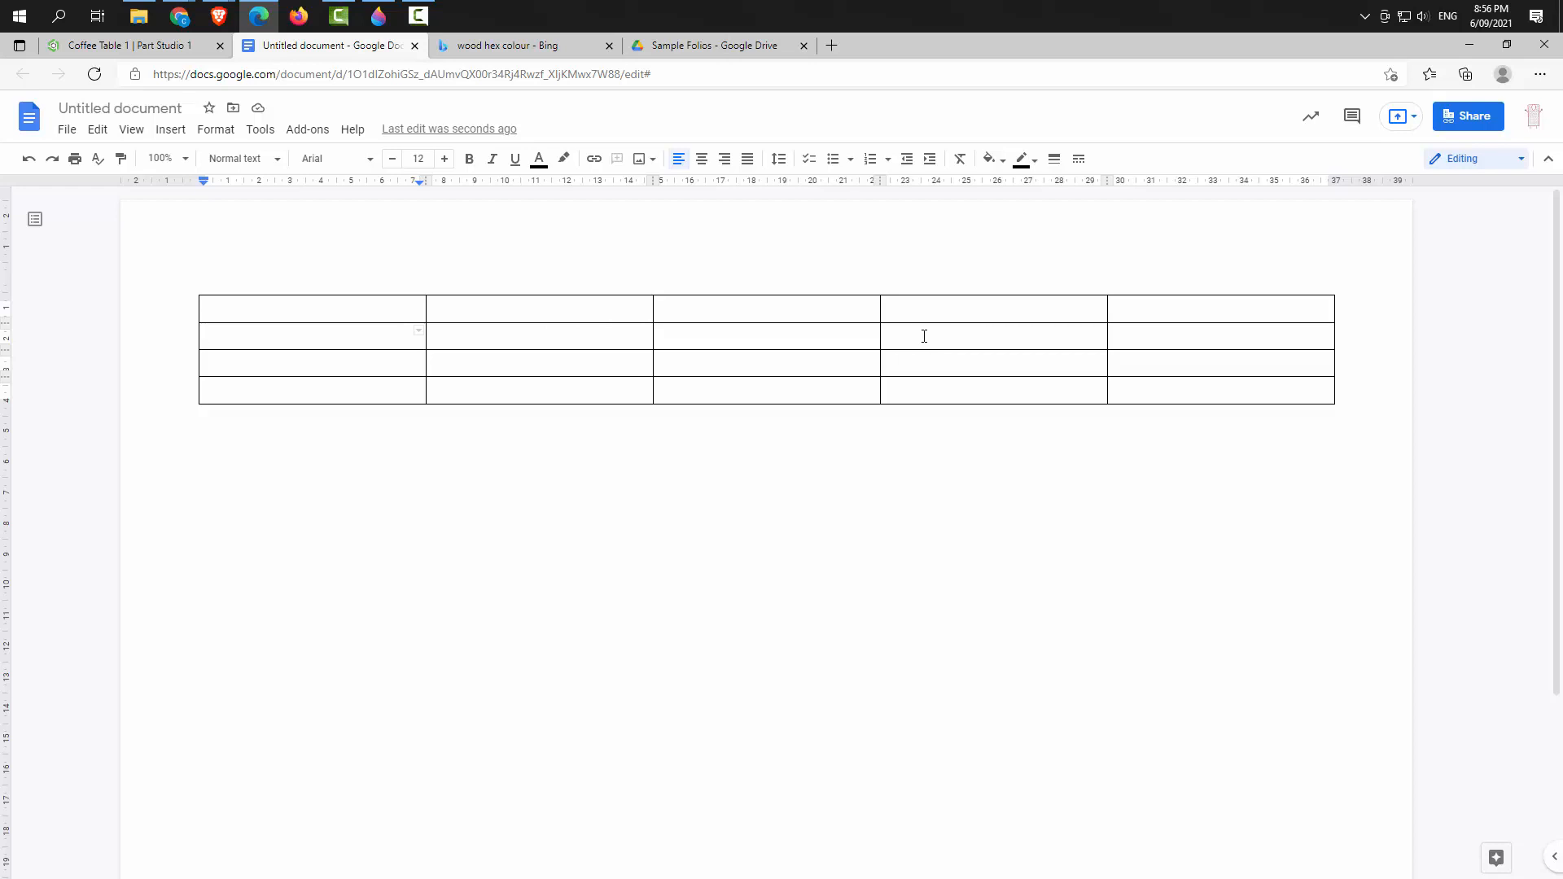
key("ctrl+v")
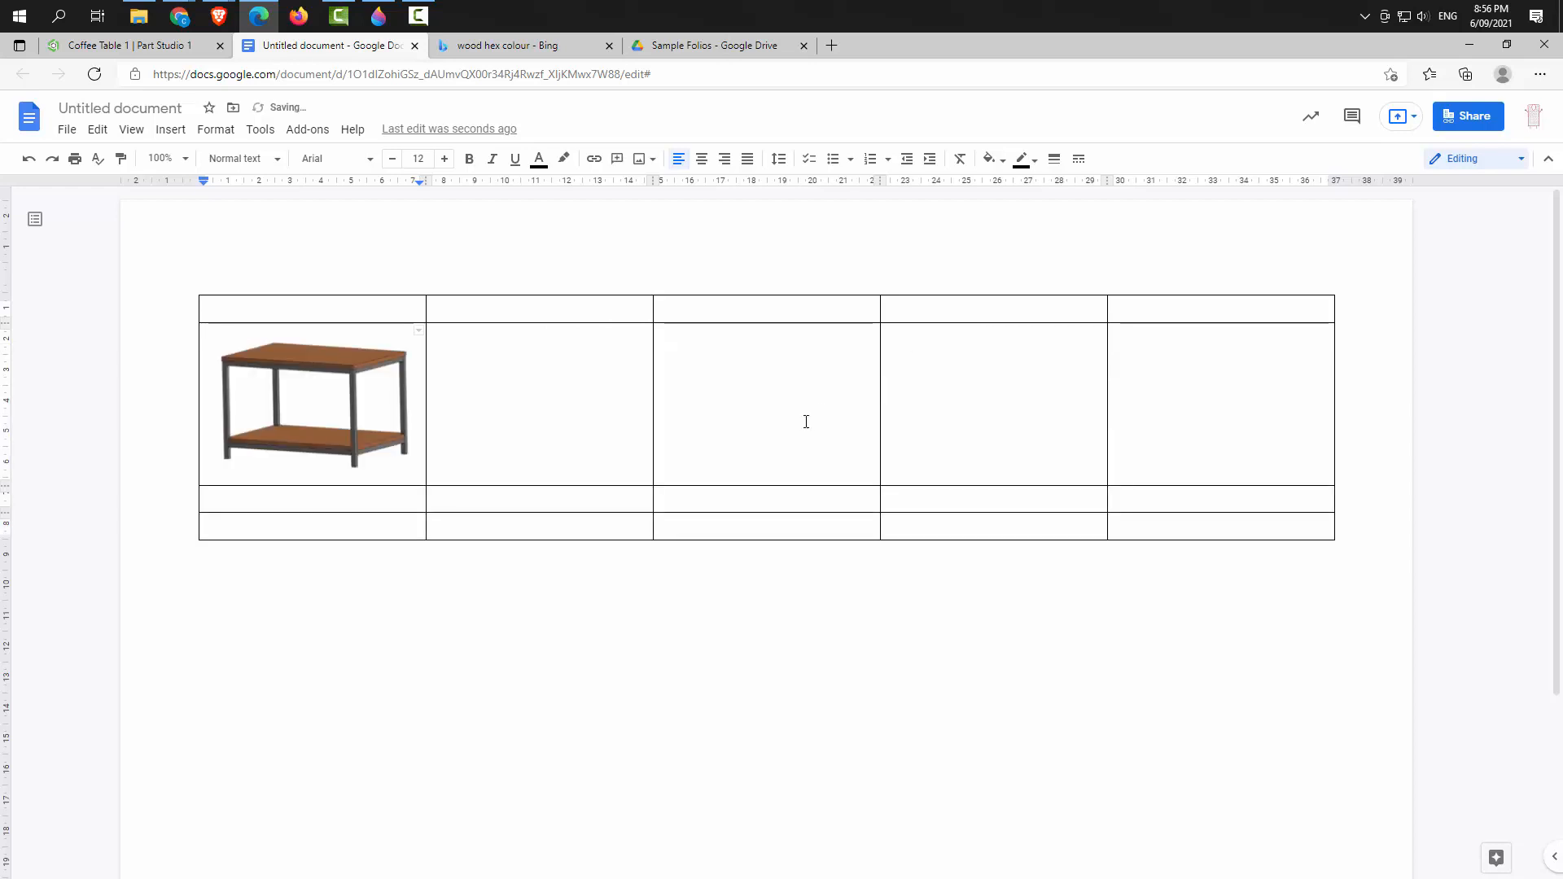
left_click(380, 415)
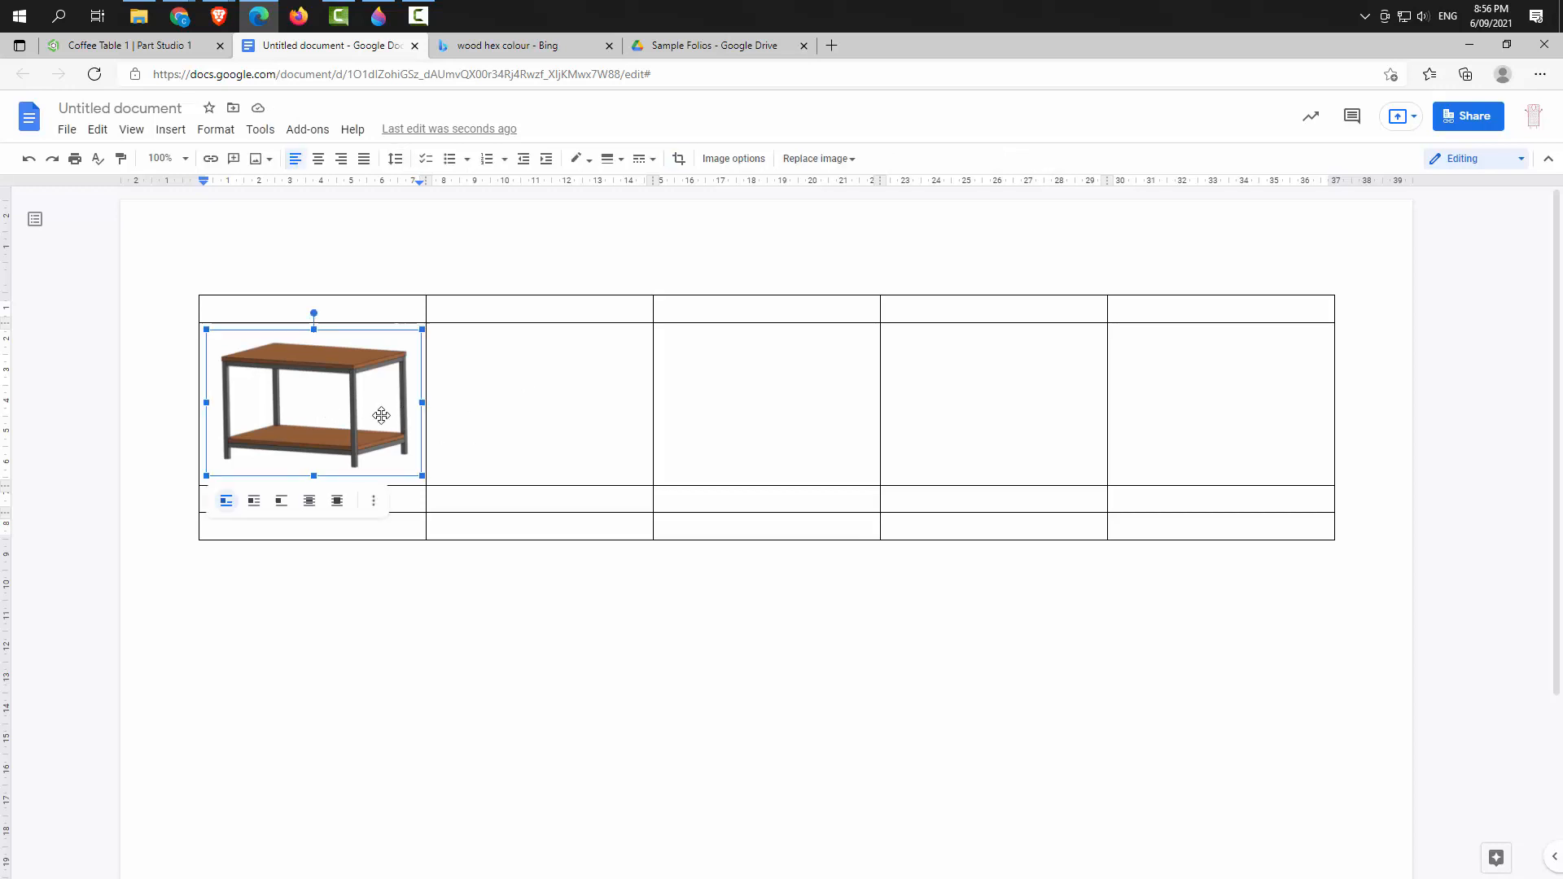
left_click(554, 405)
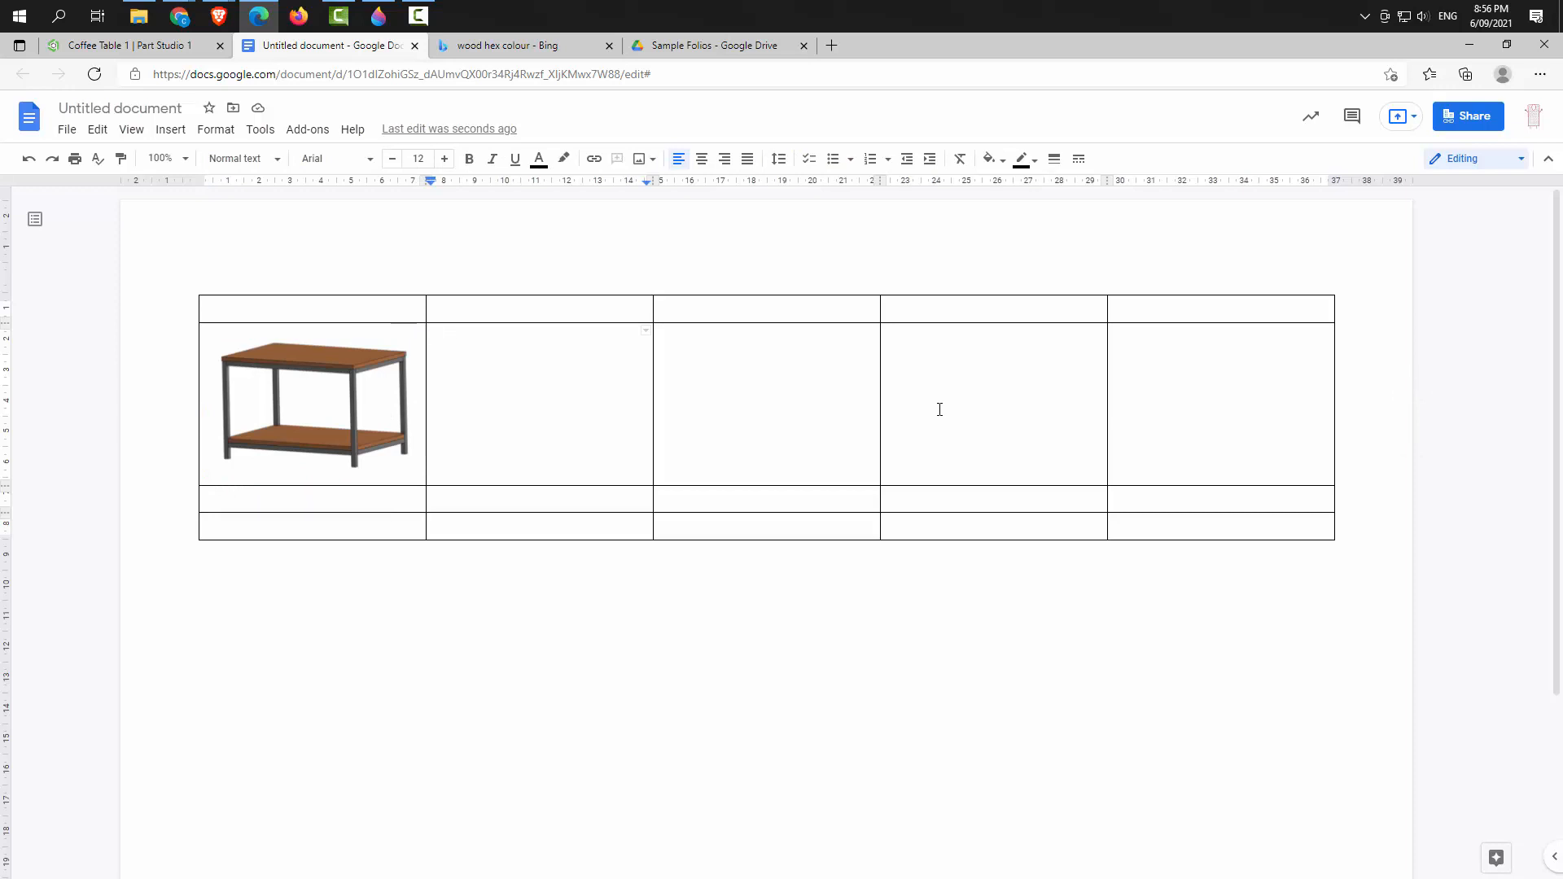
Merge the first four cells of the second row into one cell around the coffee table image
left_click_drag(962, 417, 331, 412)
right_click(331, 412)
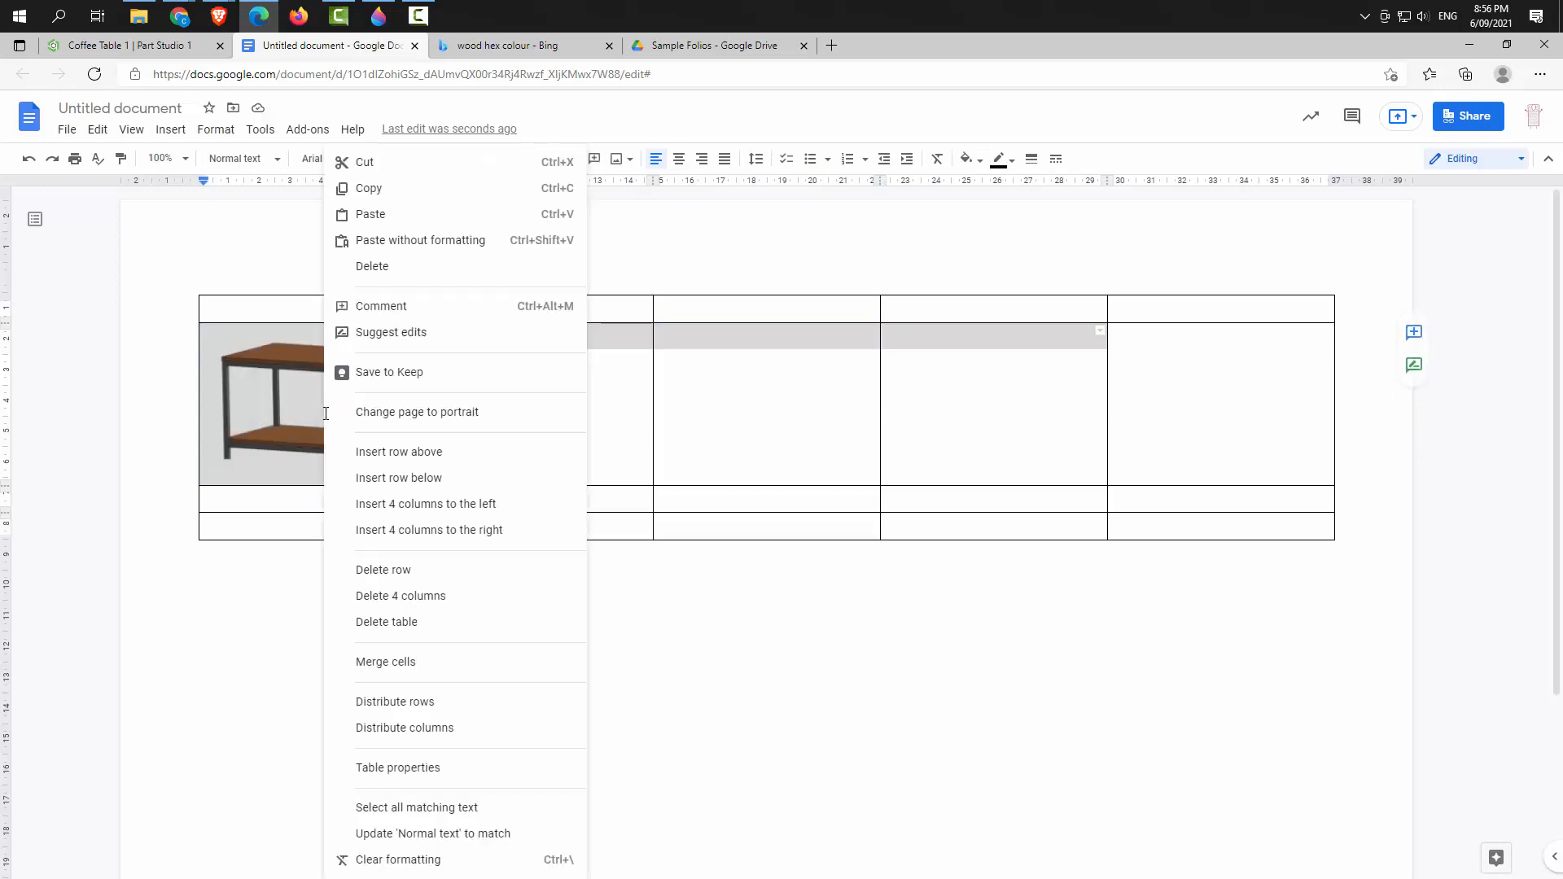
left_click(401, 661)
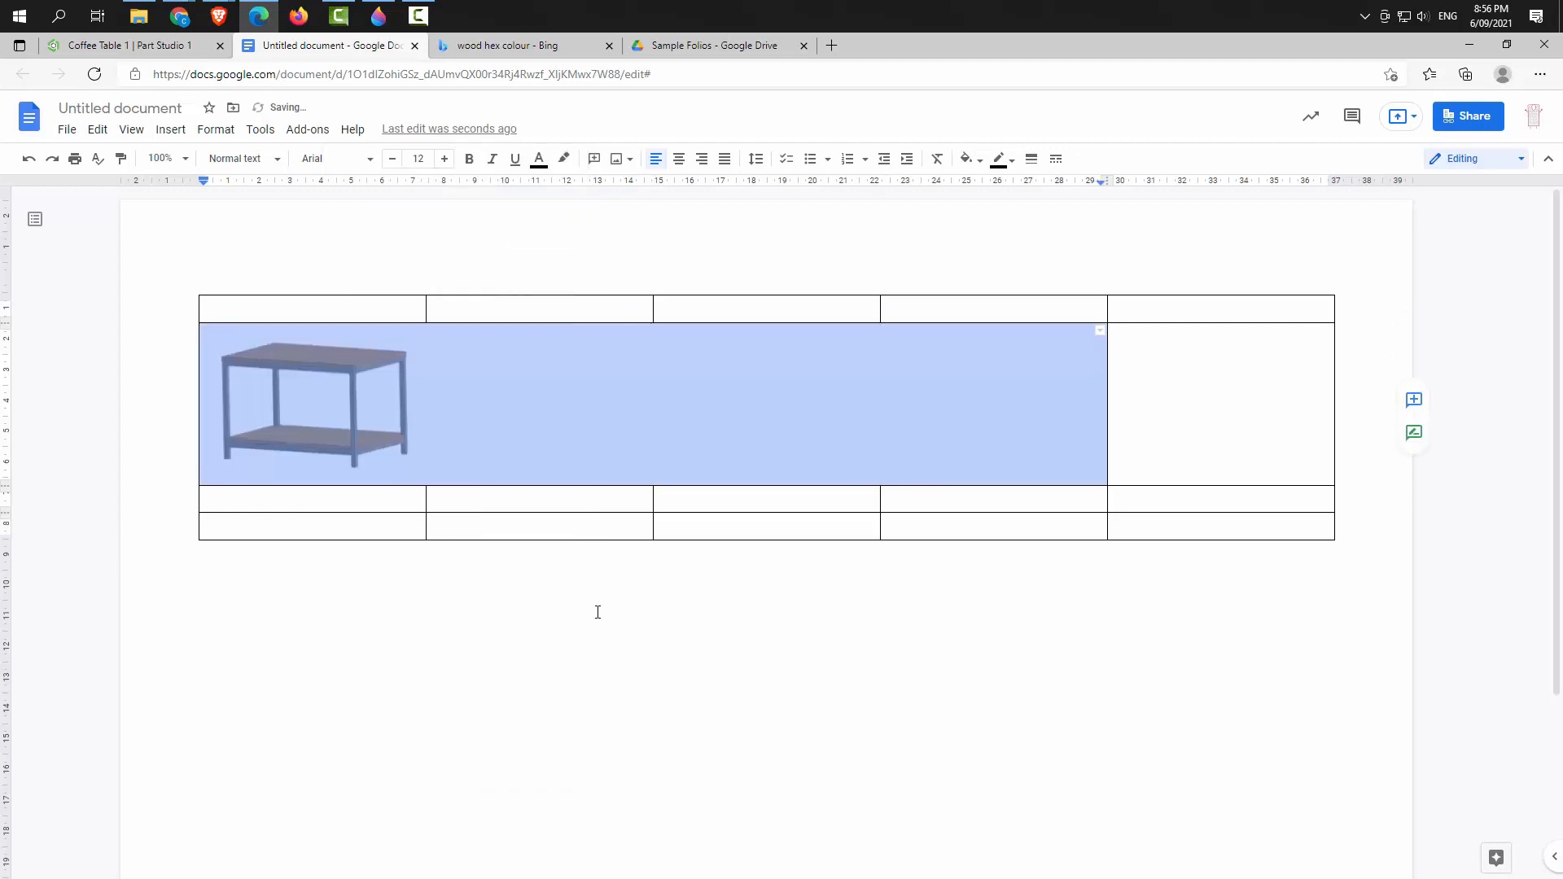
left_click(598, 612)
Enlarge the coffee table image to about three quarters of the merged cell's width and centre it in the cell
left_click(352, 422)
left_click_drag(419, 472, 869, 686)
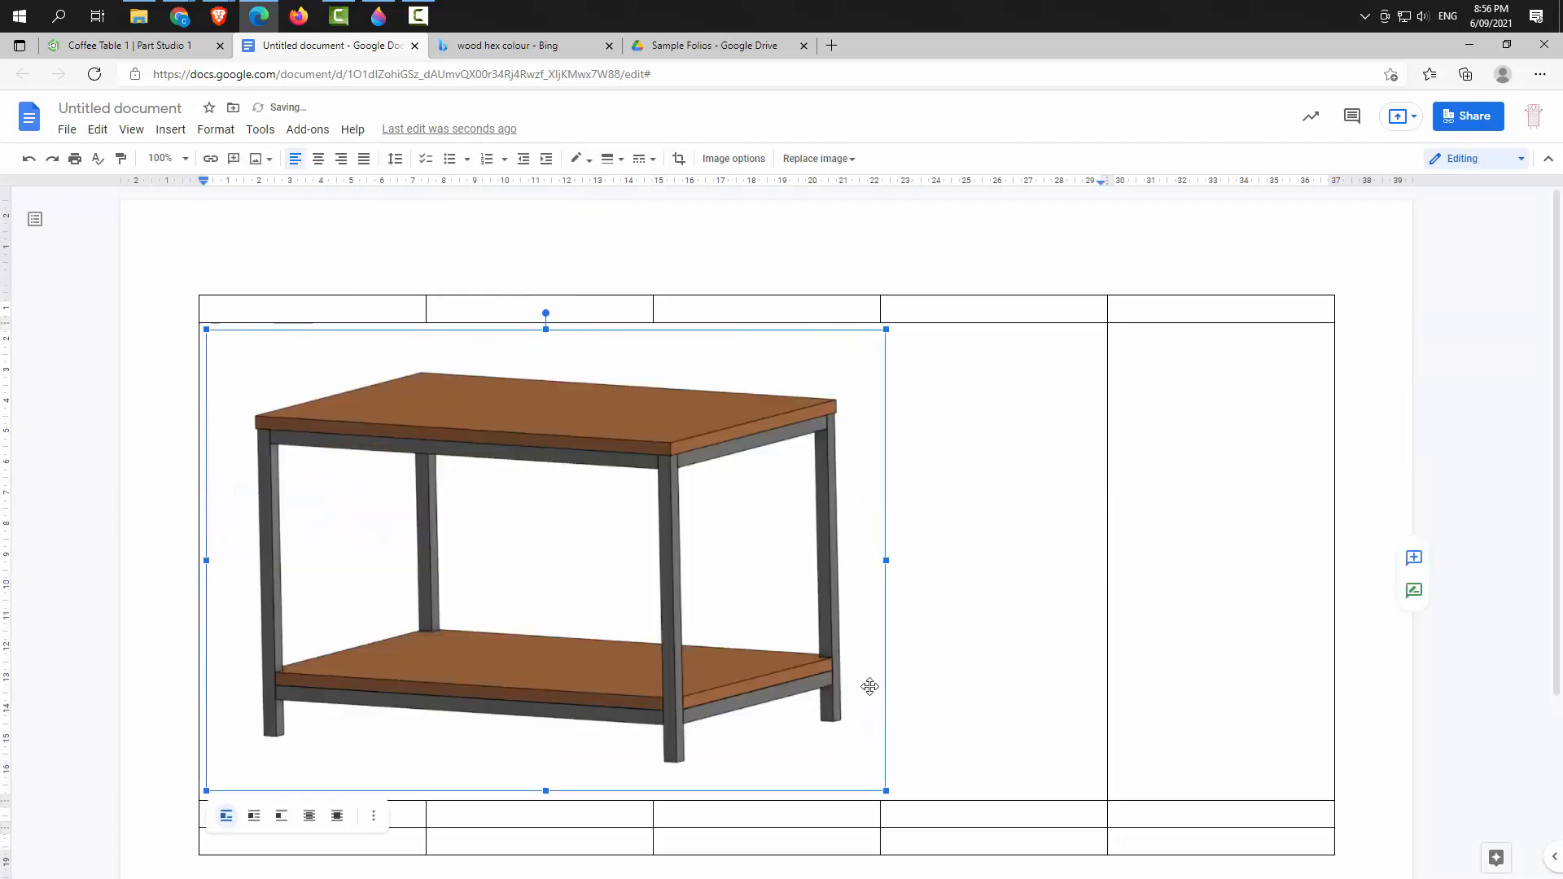
left_click(318, 158)
left_click(1087, 287)
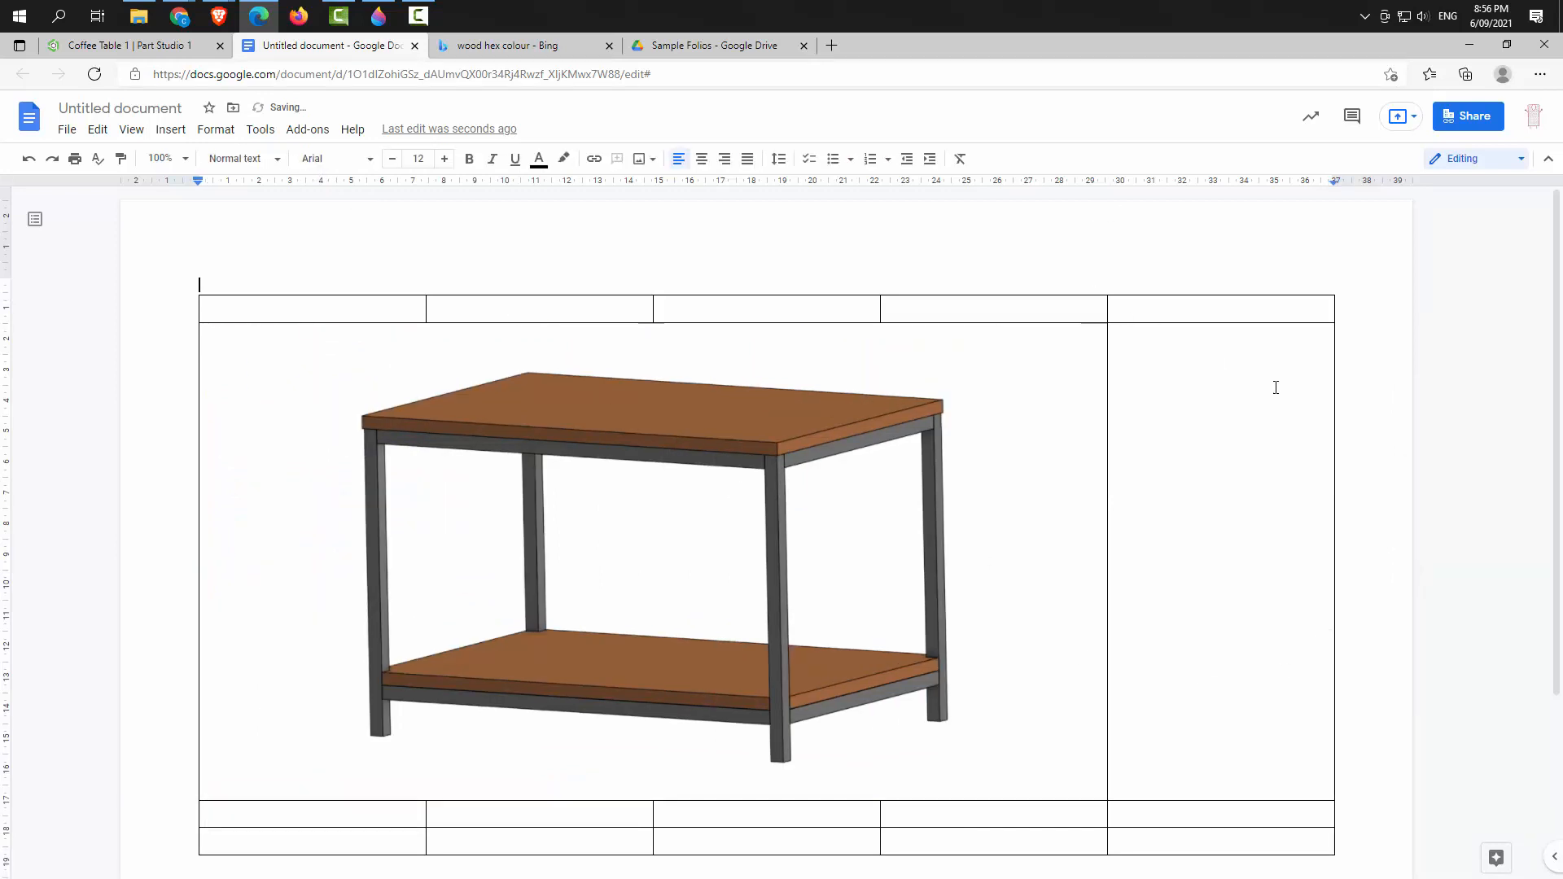
Enter the title Reception Coffee Table ‘Negative Space Woodgrain Table’ in the first cell of the top row
scroll(1180, 377, "down", 2)
scroll(1050, 399, "up", 1)
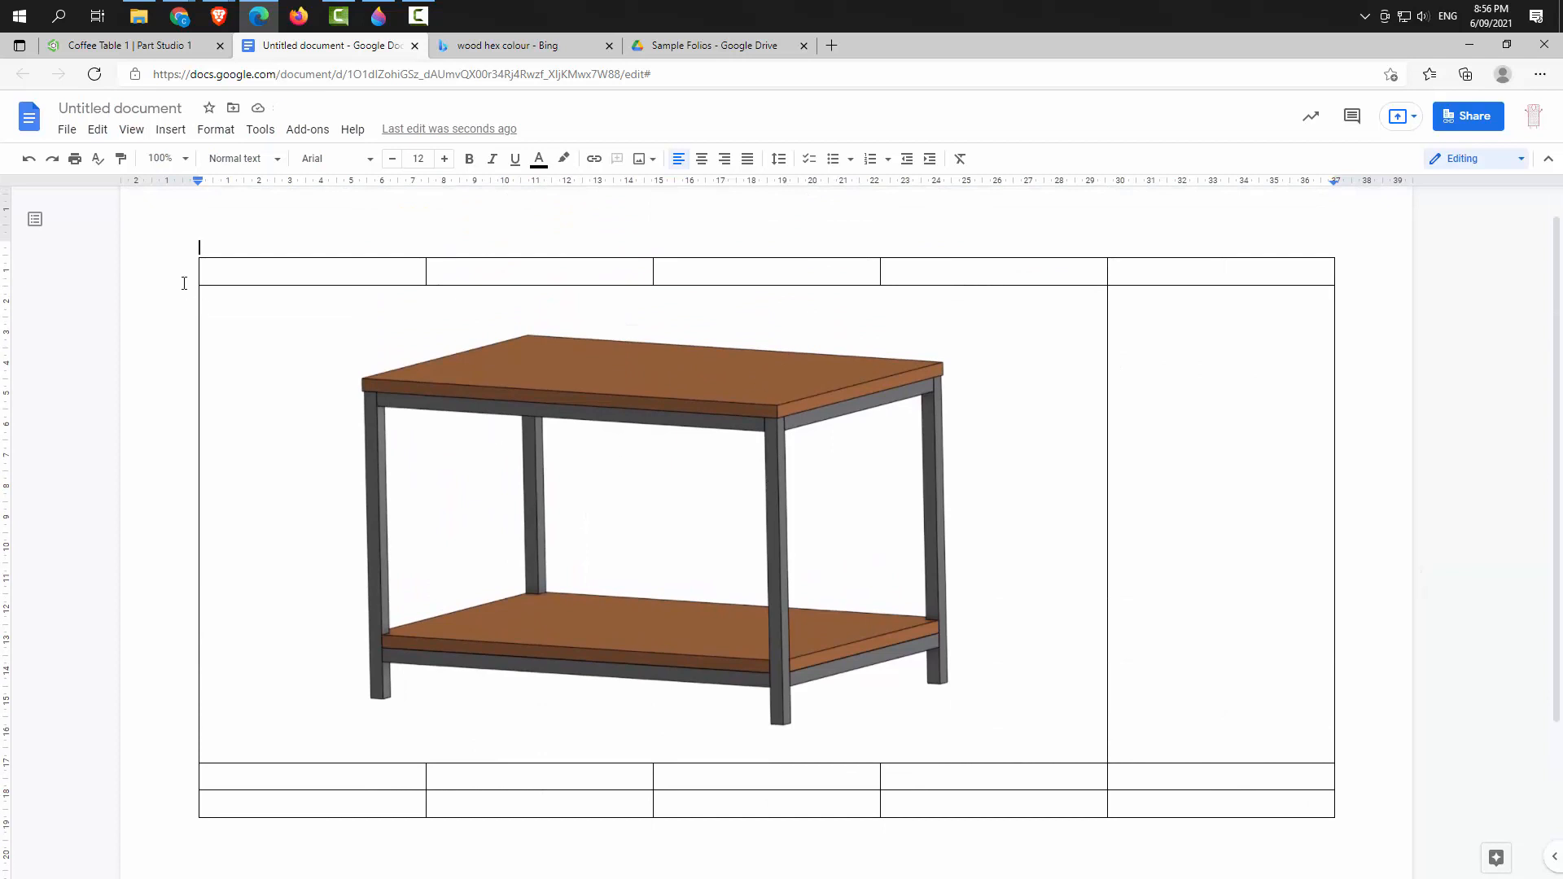
left_click(272, 268)
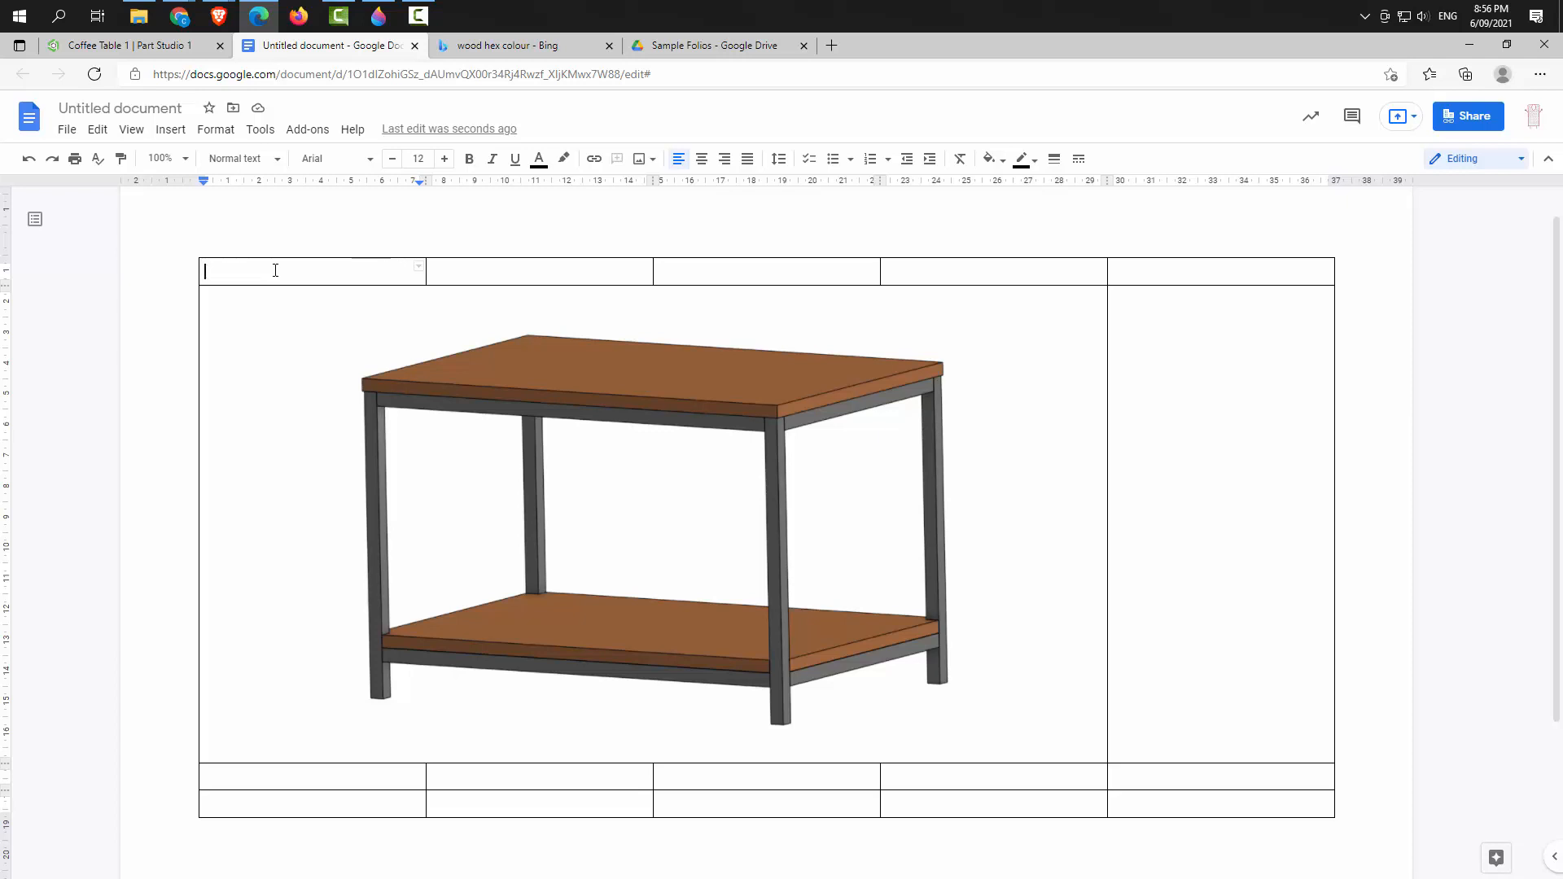
type("Red")
type("eption Coffee Ta")
type("bles")
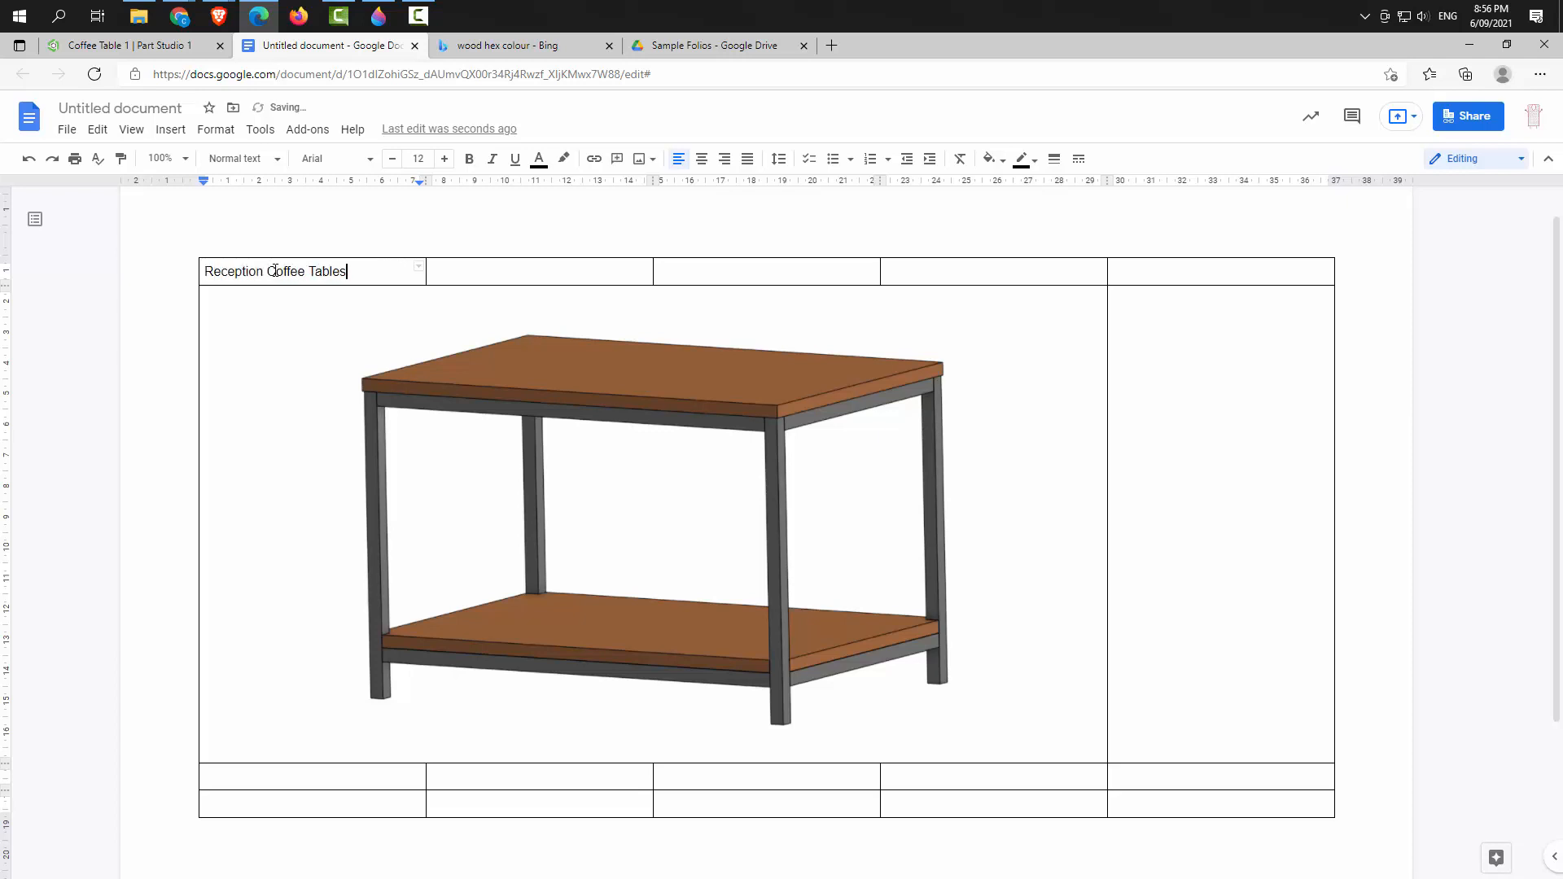
key("BackSpace")
type("'")
type("Negativ")
type("e Space Tabl")
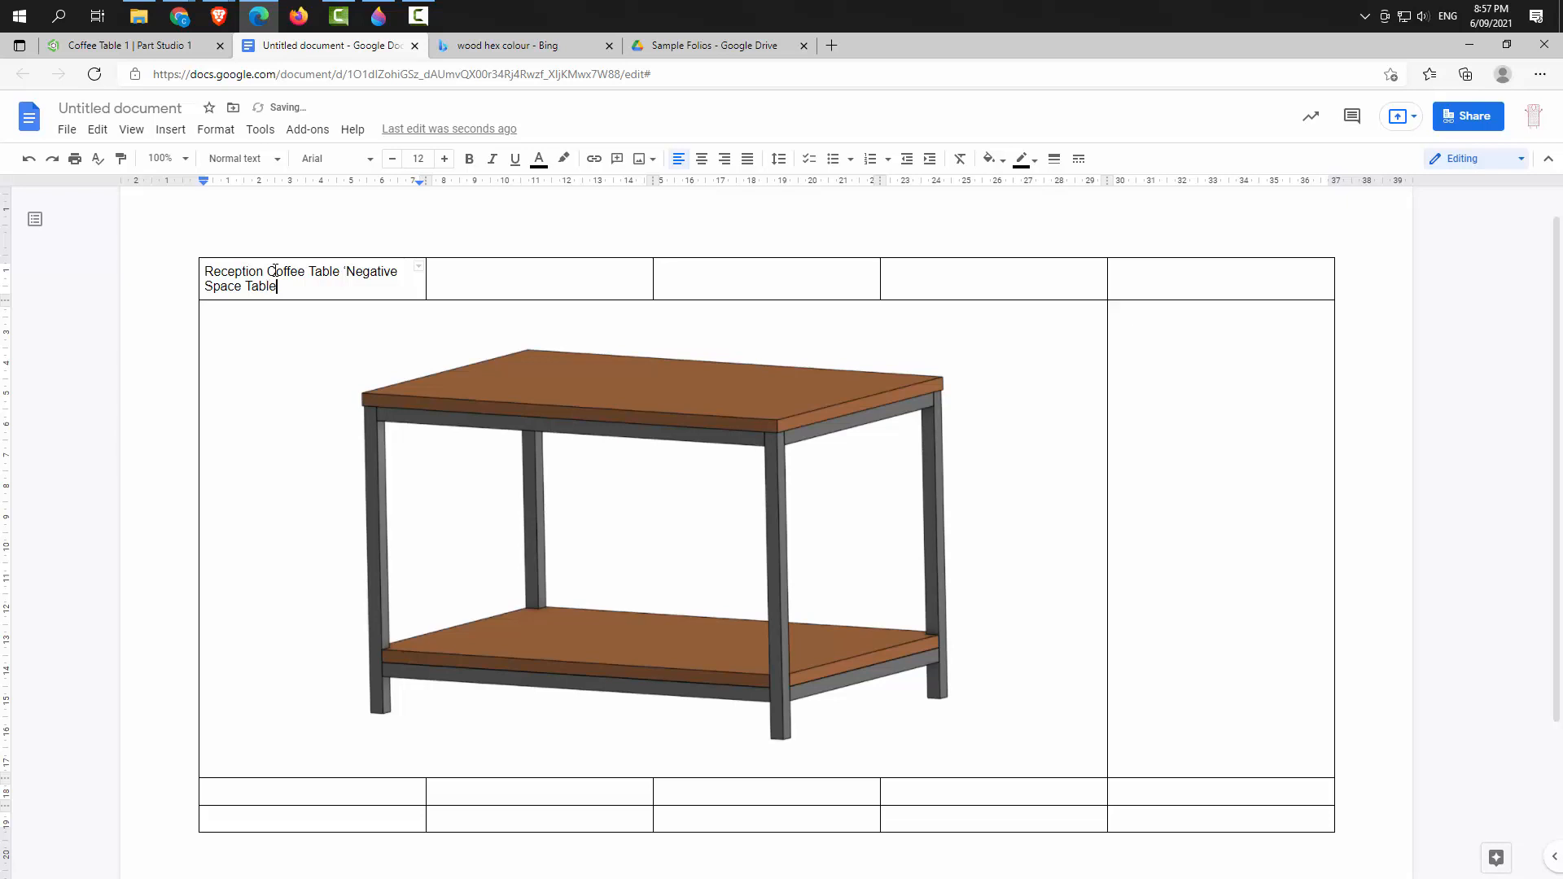
type("e")
key("ctrl+BackSpace")
type("Woodgrain Table")
Merge the first four cells of the top row and set the title's font size to 26
left_click_drag(941, 277, 407, 278)
right_click(407, 277)
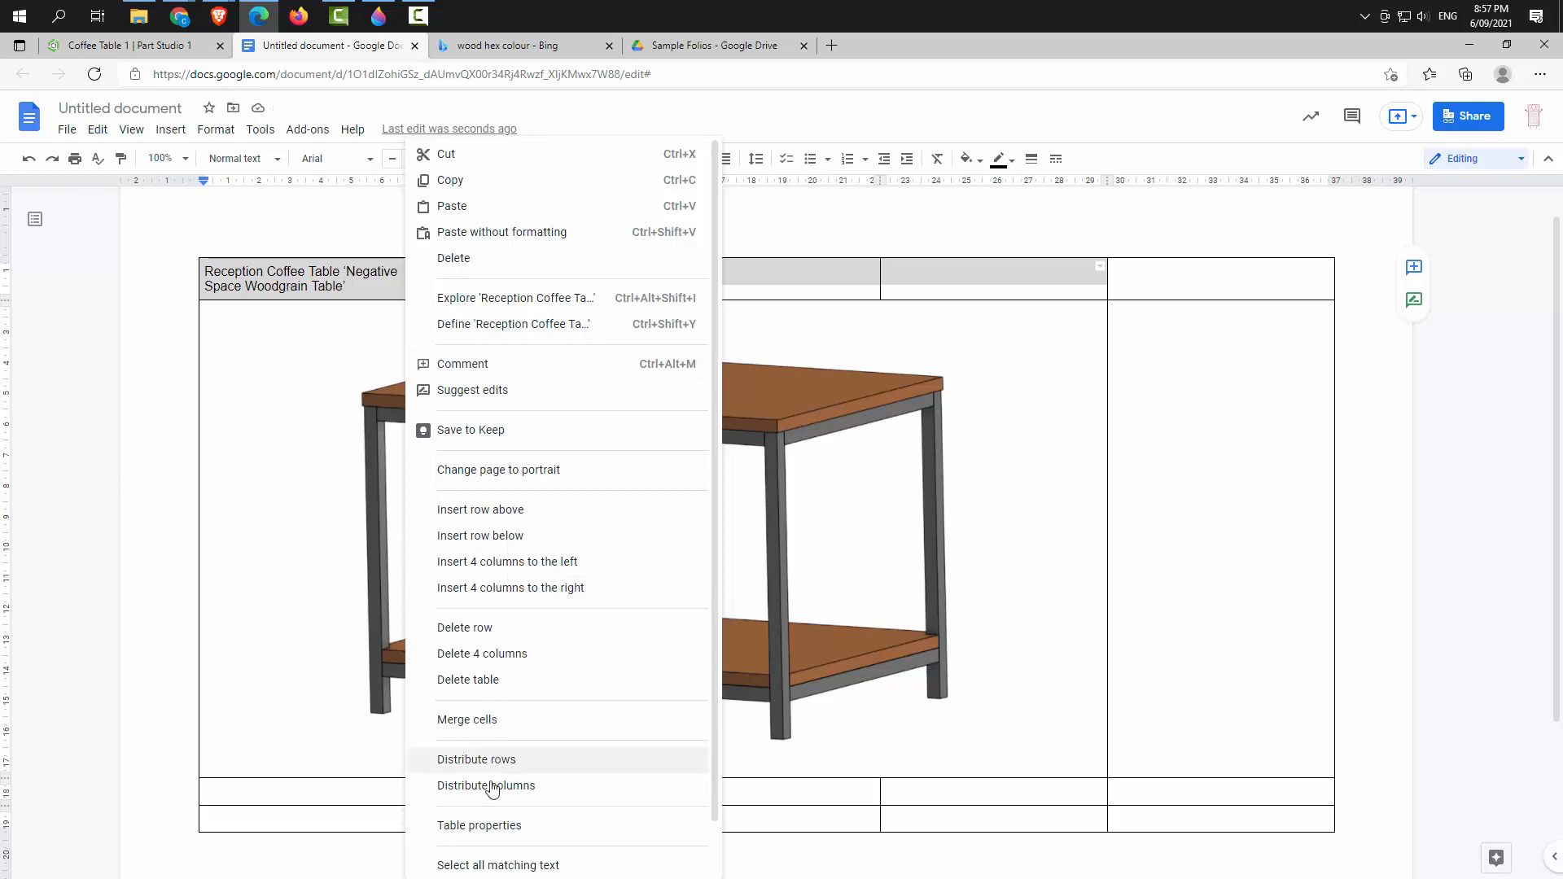
left_click(496, 726)
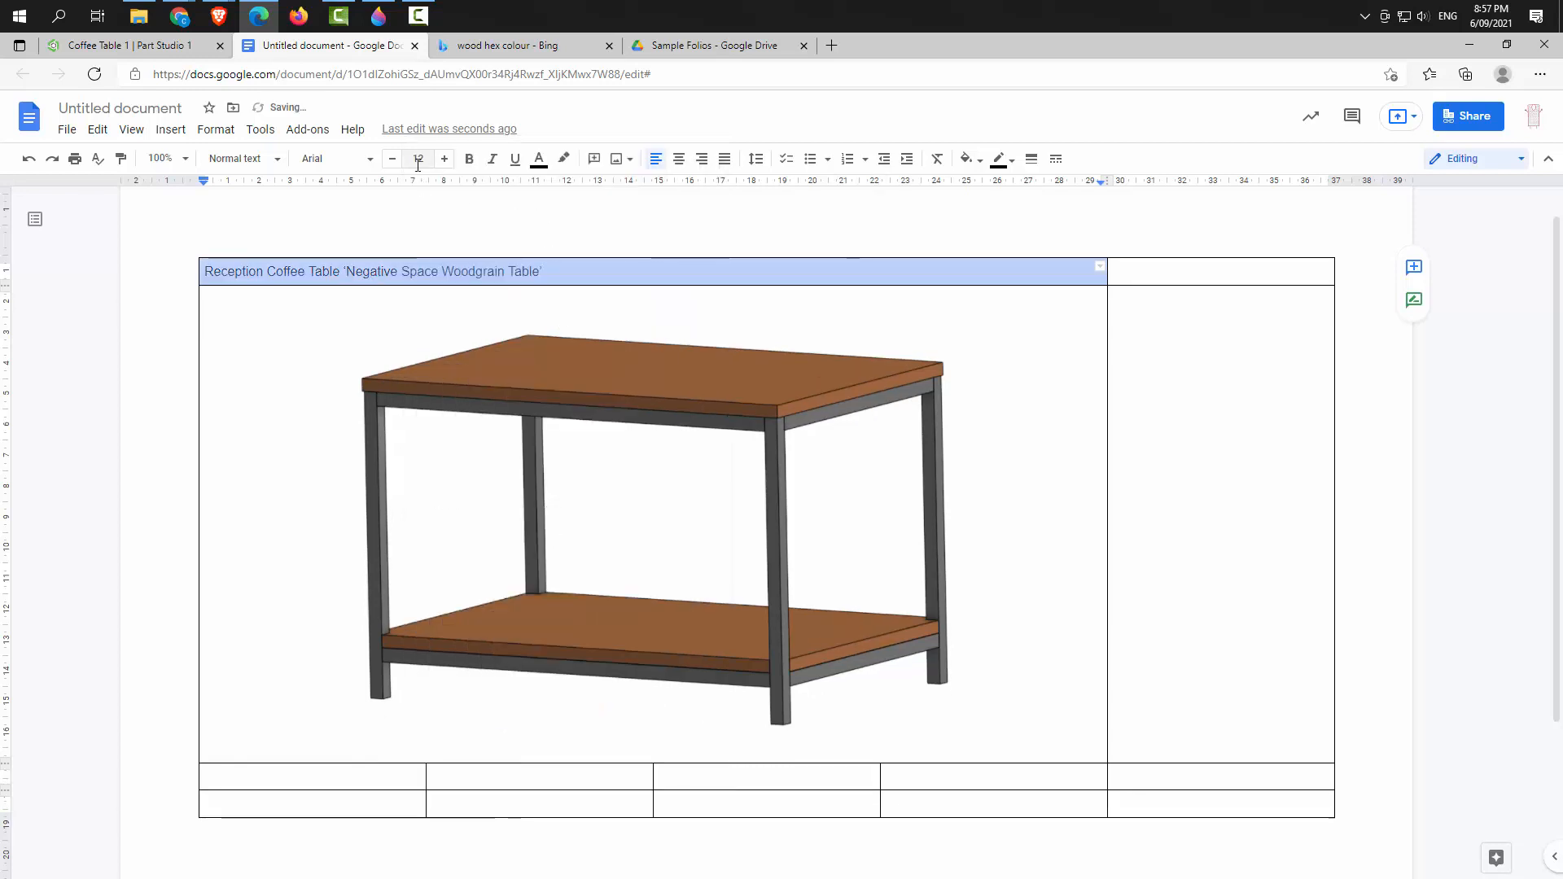
left_click(445, 160)
left_click(445, 159)
left_click(445, 160)
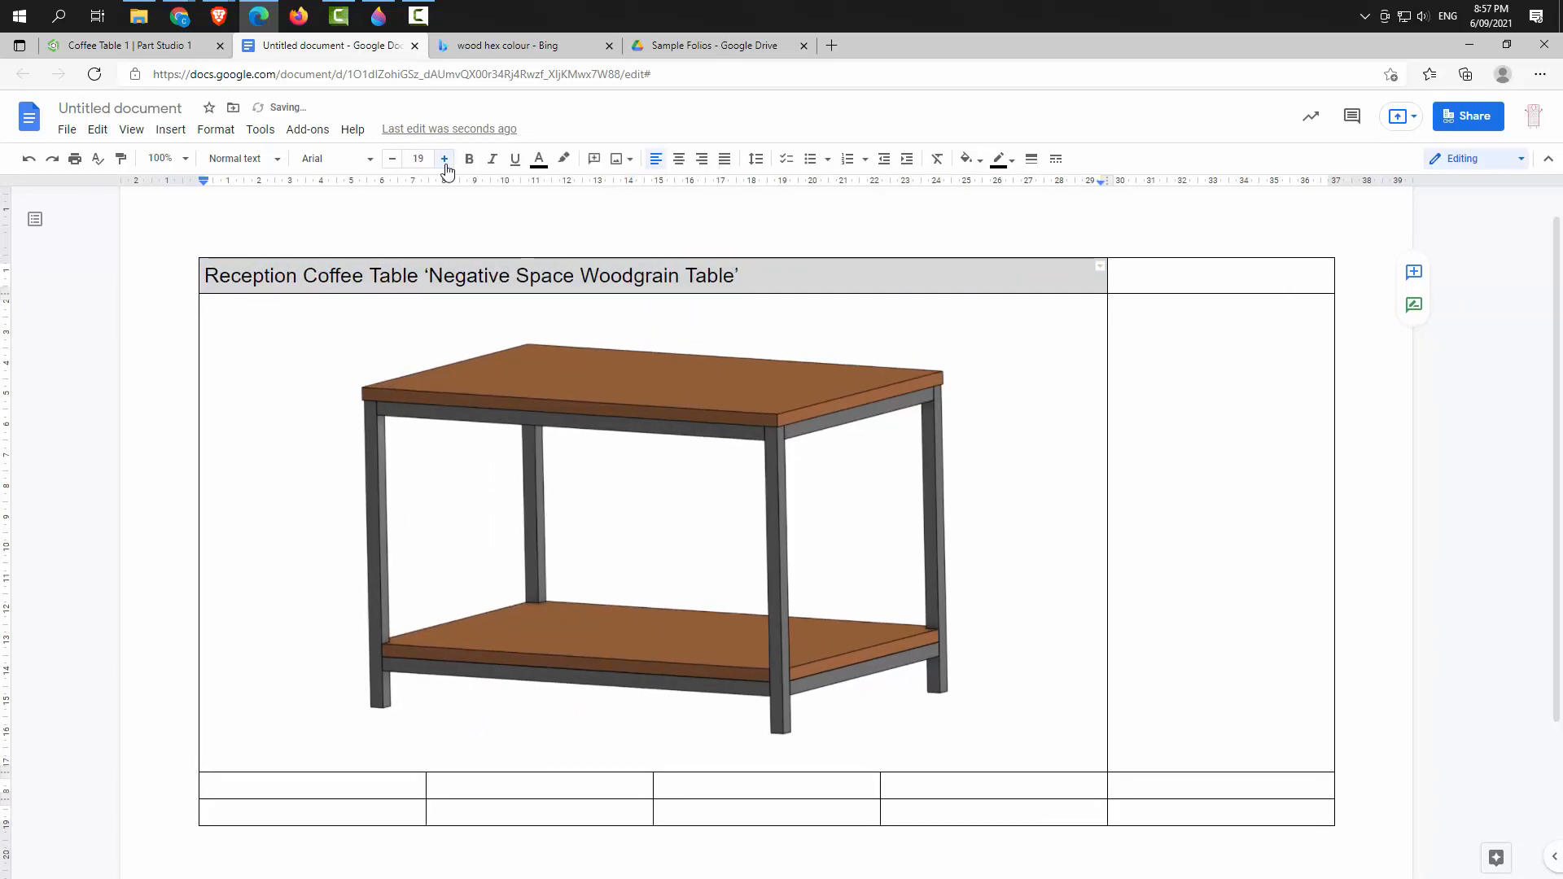
left_click(445, 159)
left_click(444, 160)
left_click(445, 160)
left_click(445, 160)
left_click(444, 159)
left_click(445, 159)
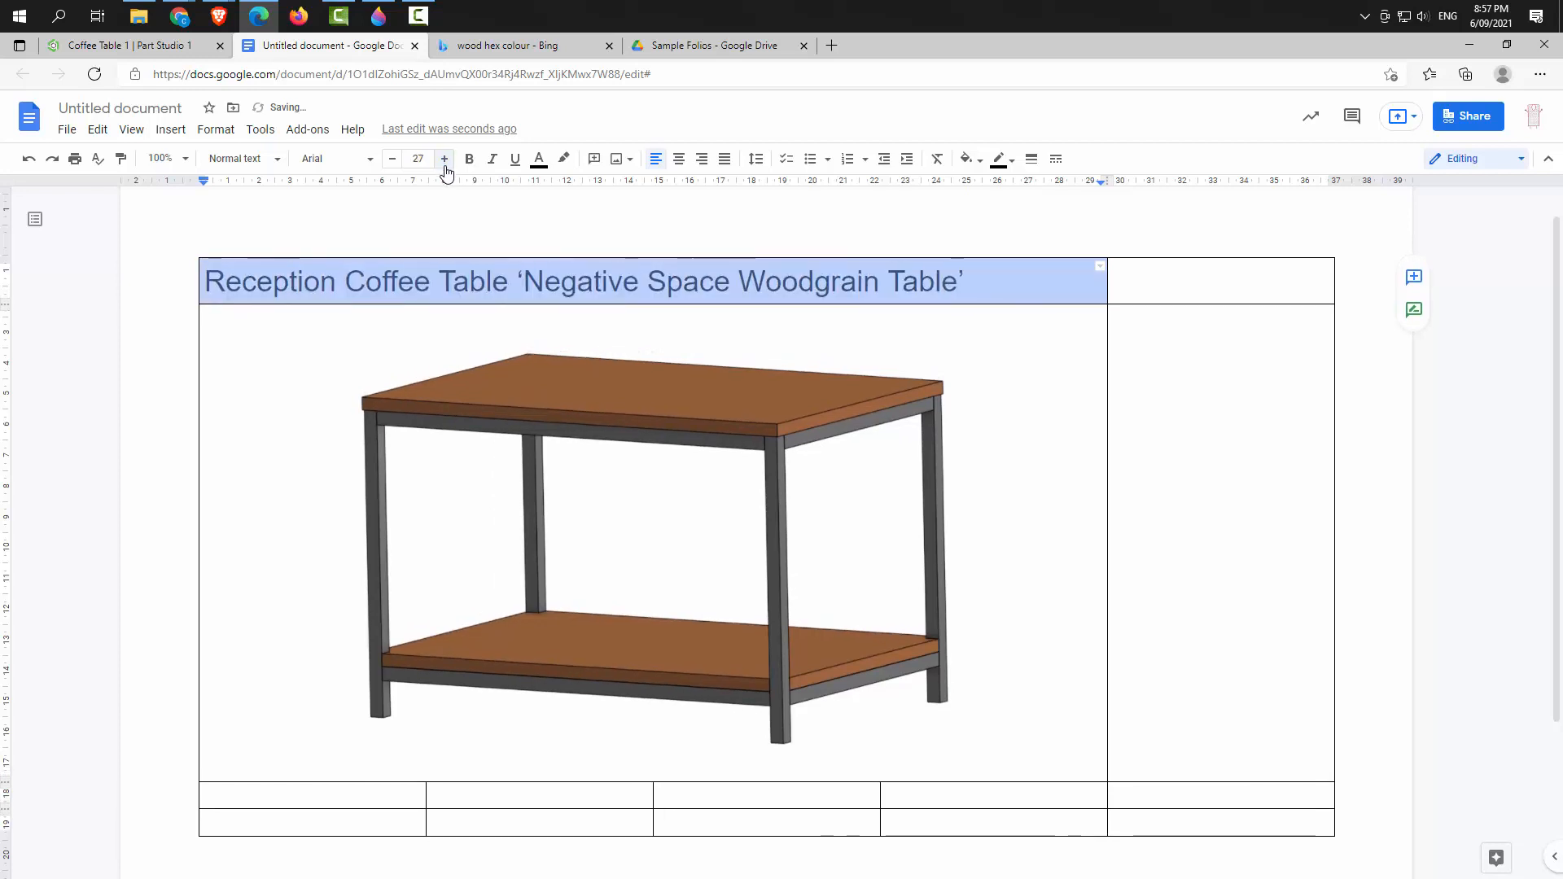
left_click(392, 159)
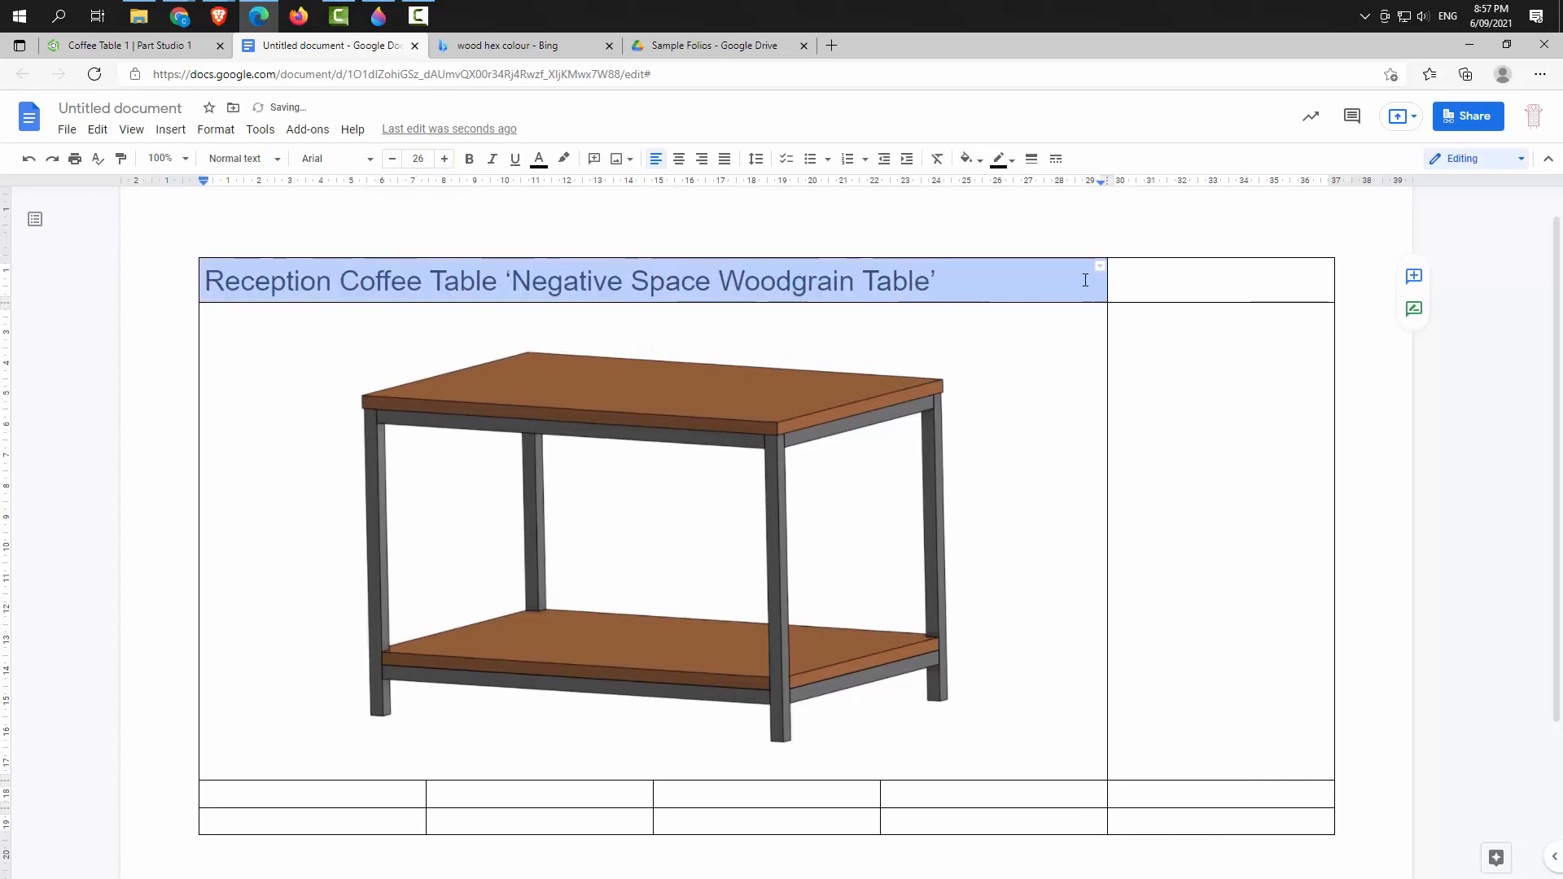
Copy the MATERIALS and SIZES text from another window and paste it into the last cell of the second row
left_click(1210, 433)
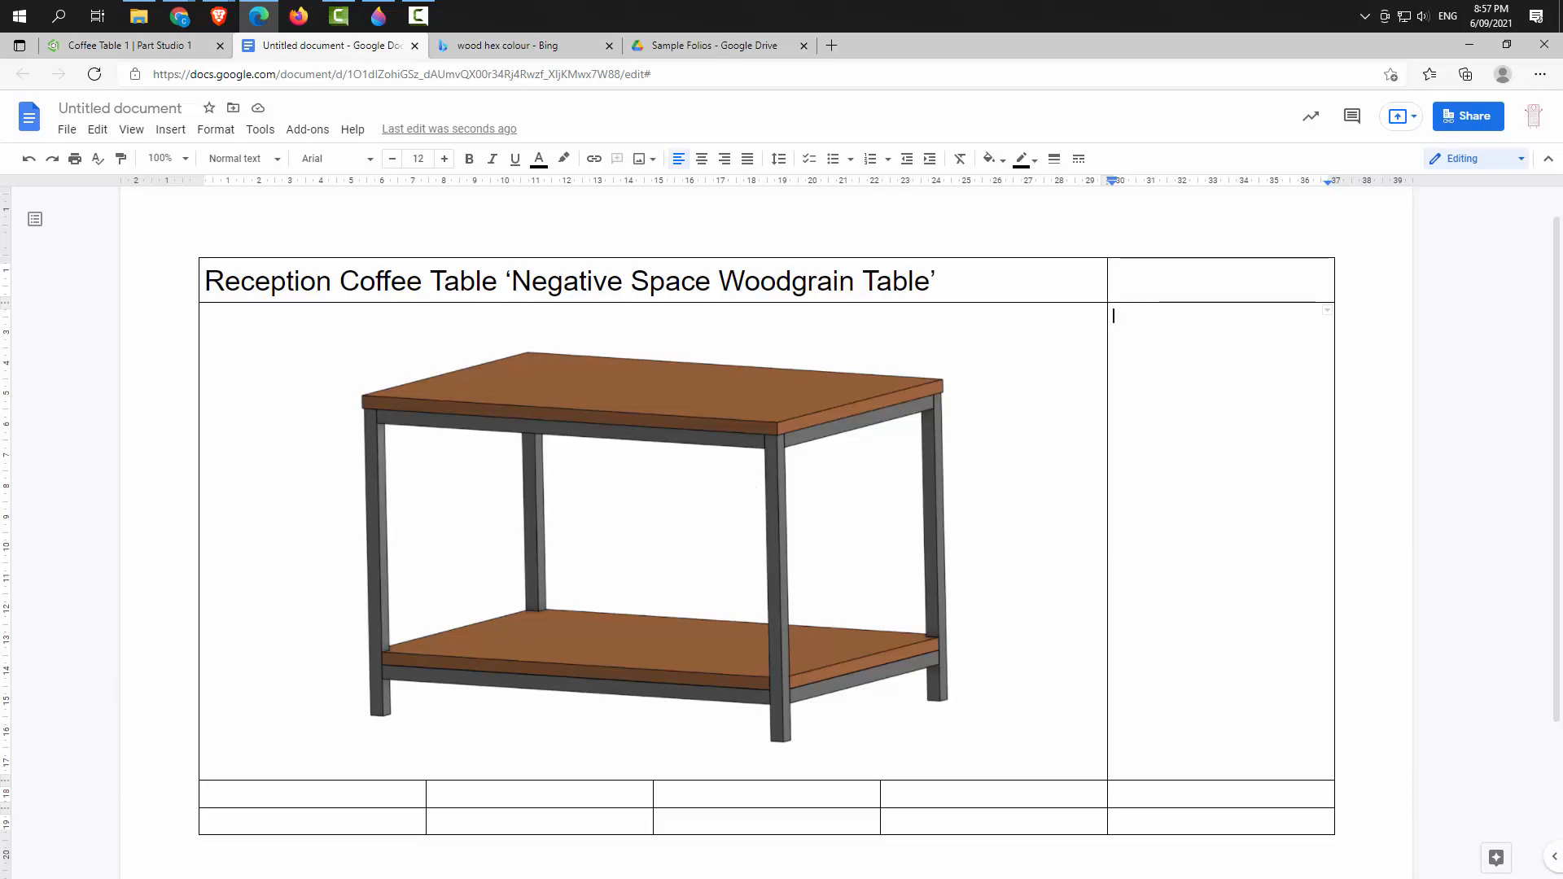
key("alt+Tab")
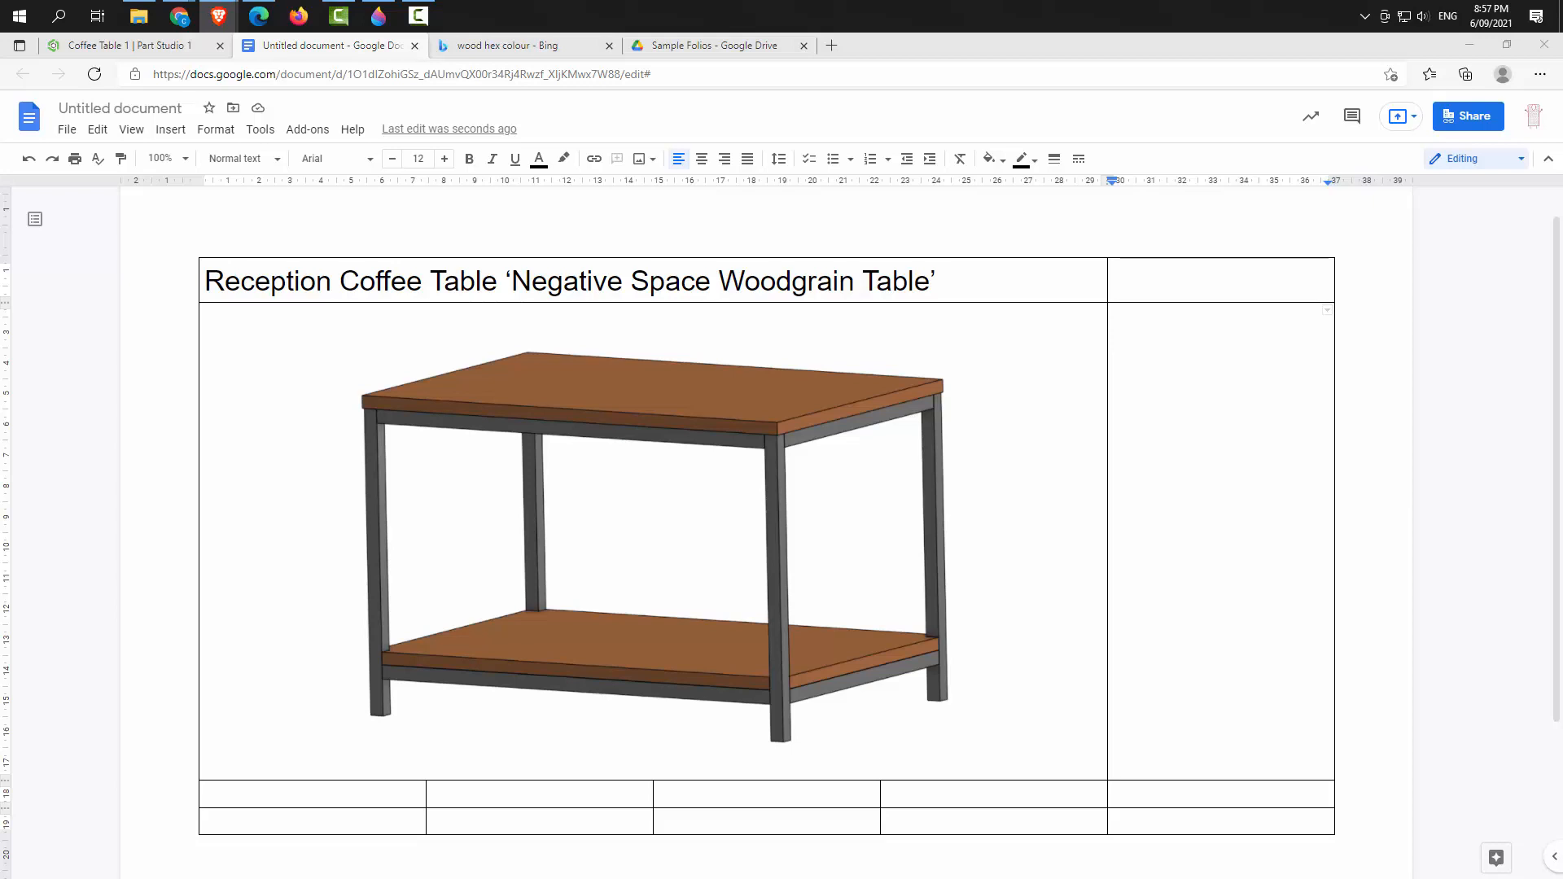
left_click(1140, 328)
key("ctrl+v")
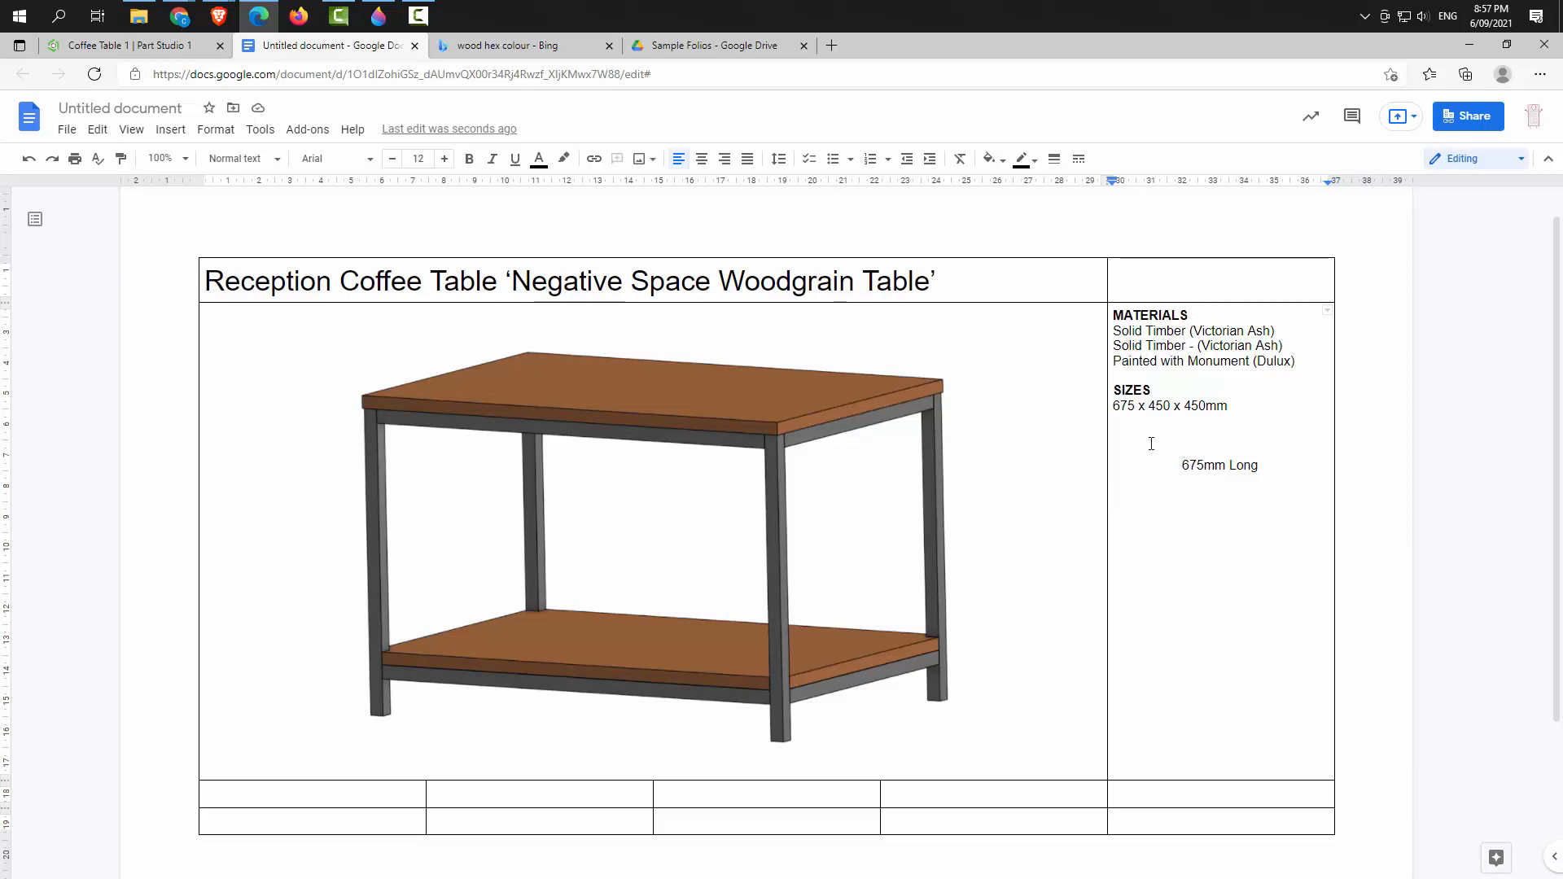
Prefix the first line under MATERIALS with "Top and Shelf -"
left_click(1114, 331)
type("Top and She")
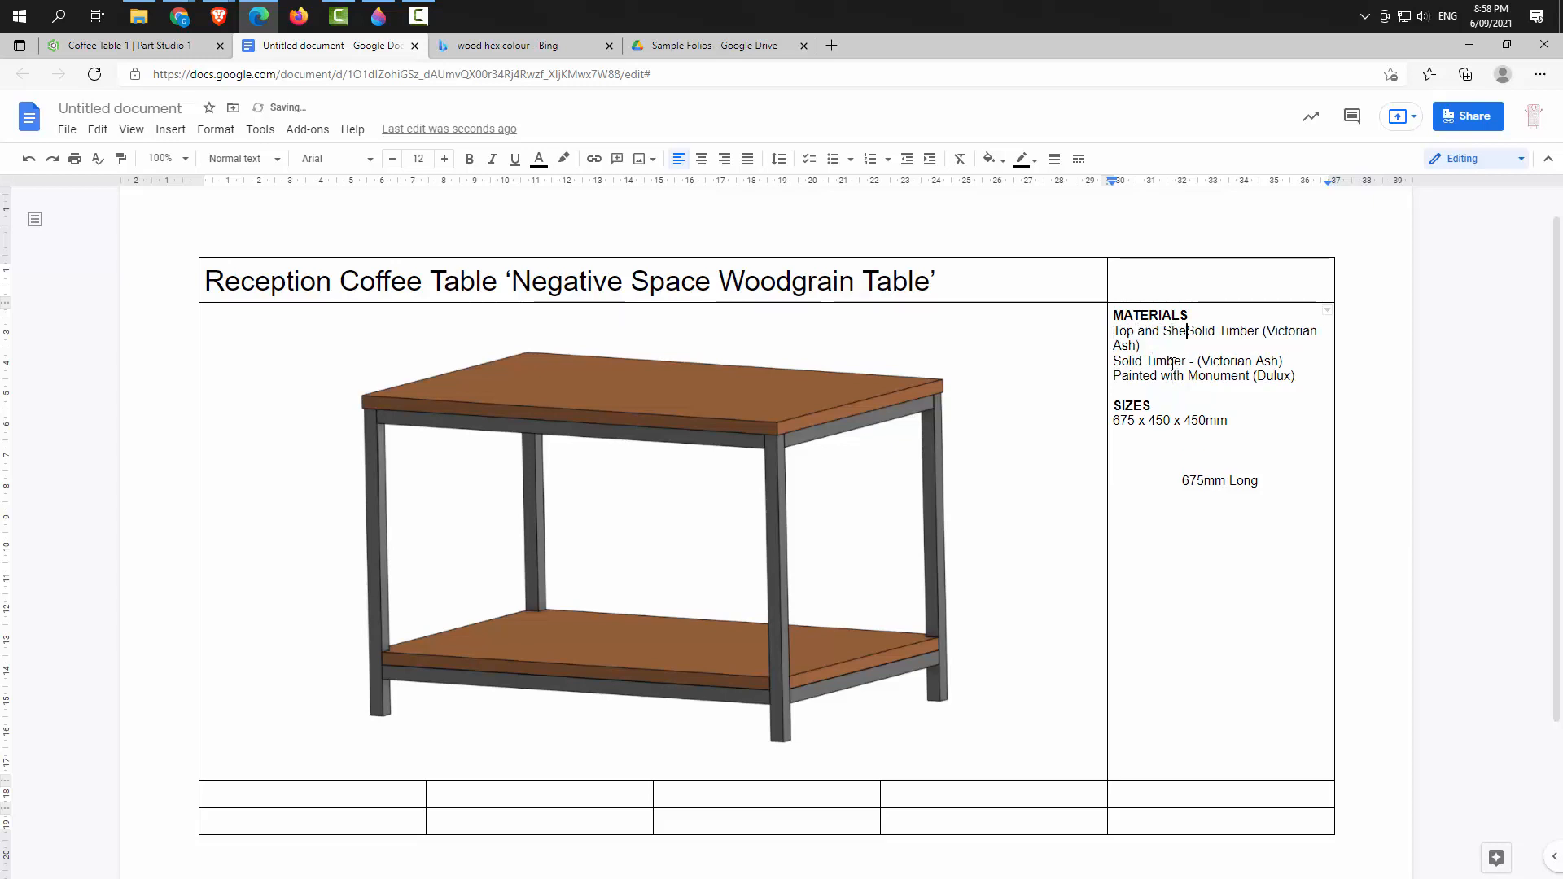
type("lf -")
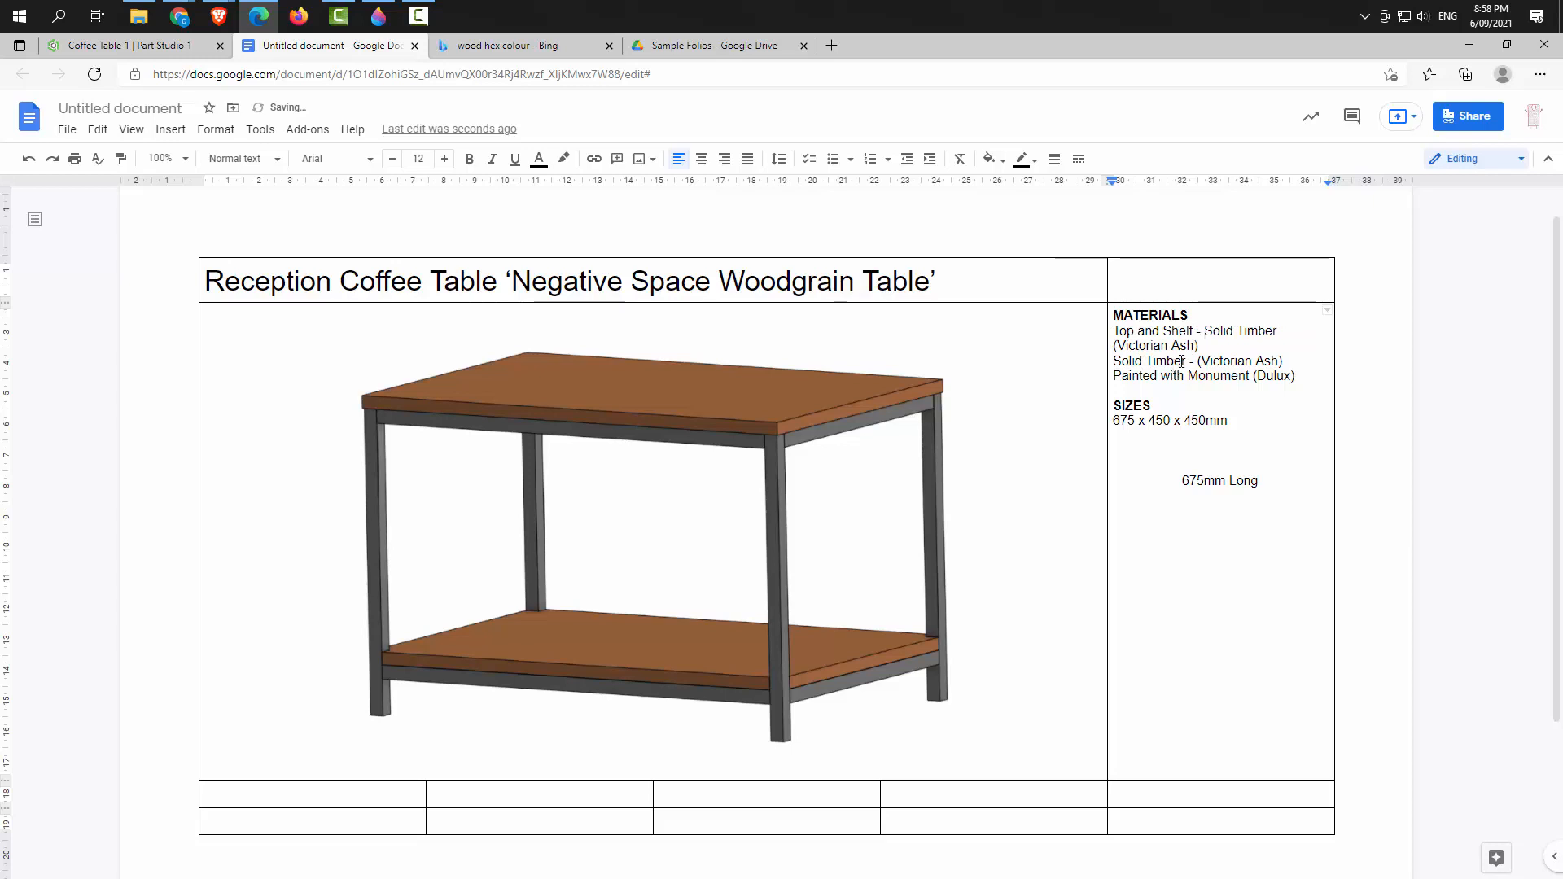
Widen the materials column slightly towards the image and prefix the second timber line with "Legs and Frame -"
left_click_drag(1107, 346, 1062, 349)
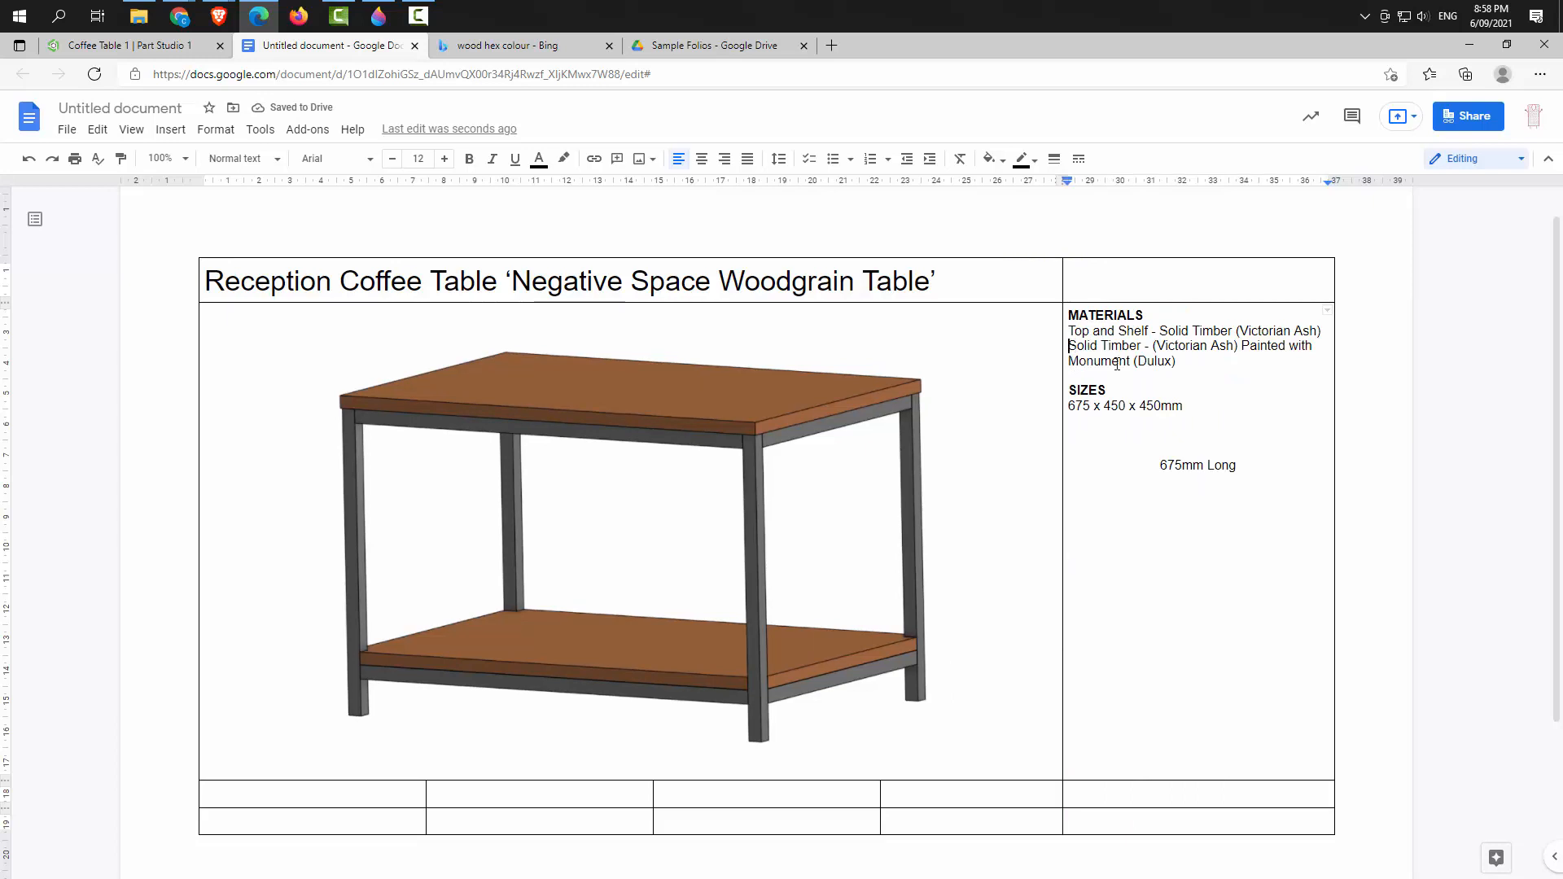
type("Legs")
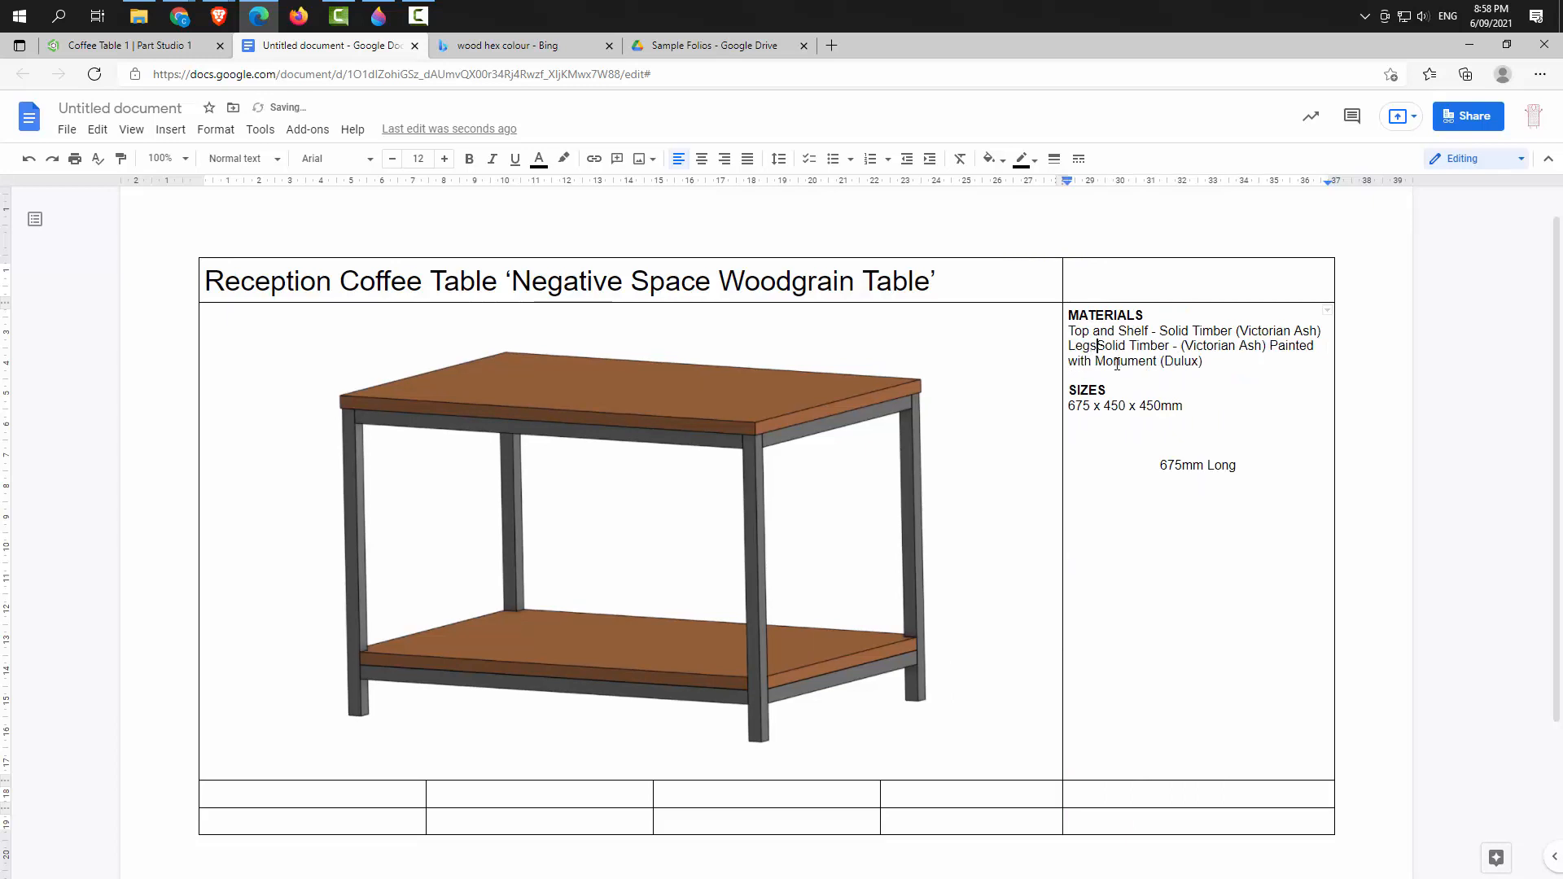
type(" and Frame -")
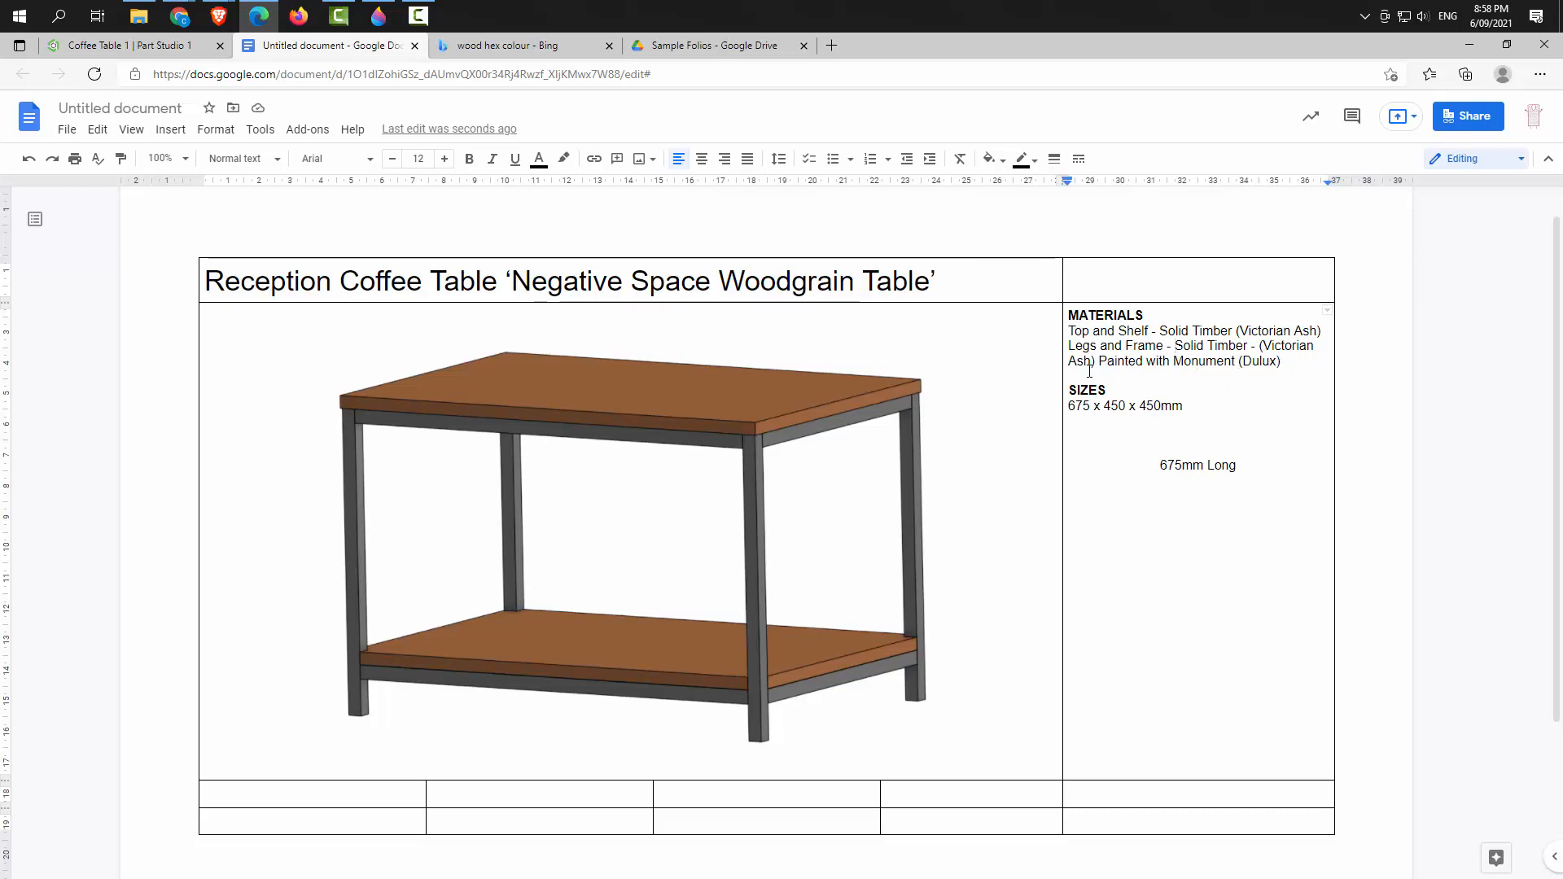
left_click(1195, 407)
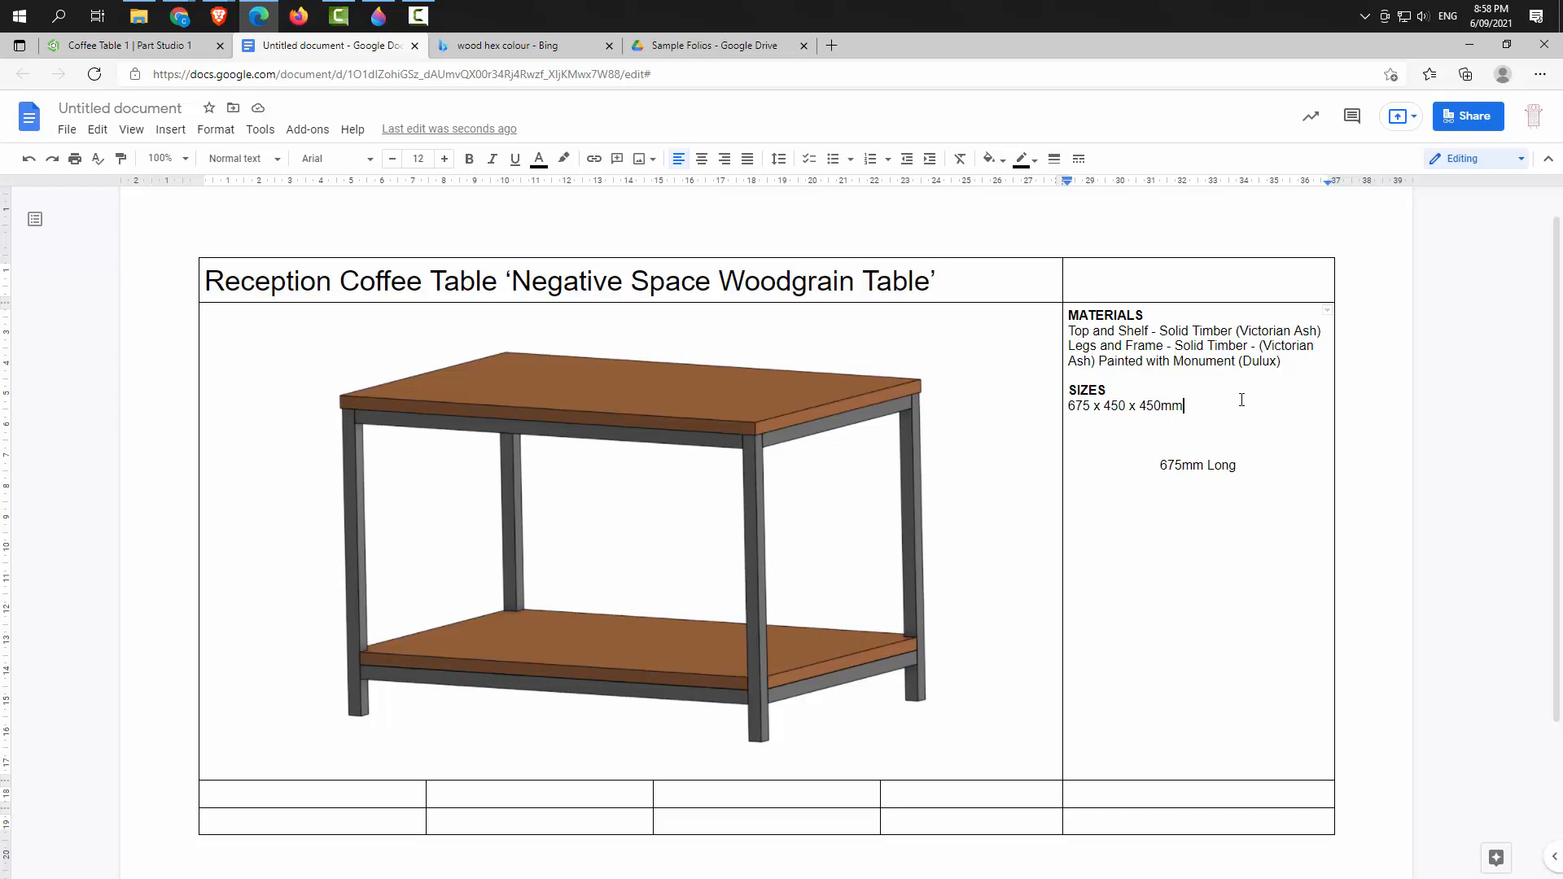
left_click_drag(1217, 408, 1068, 408)
left_click(1110, 404)
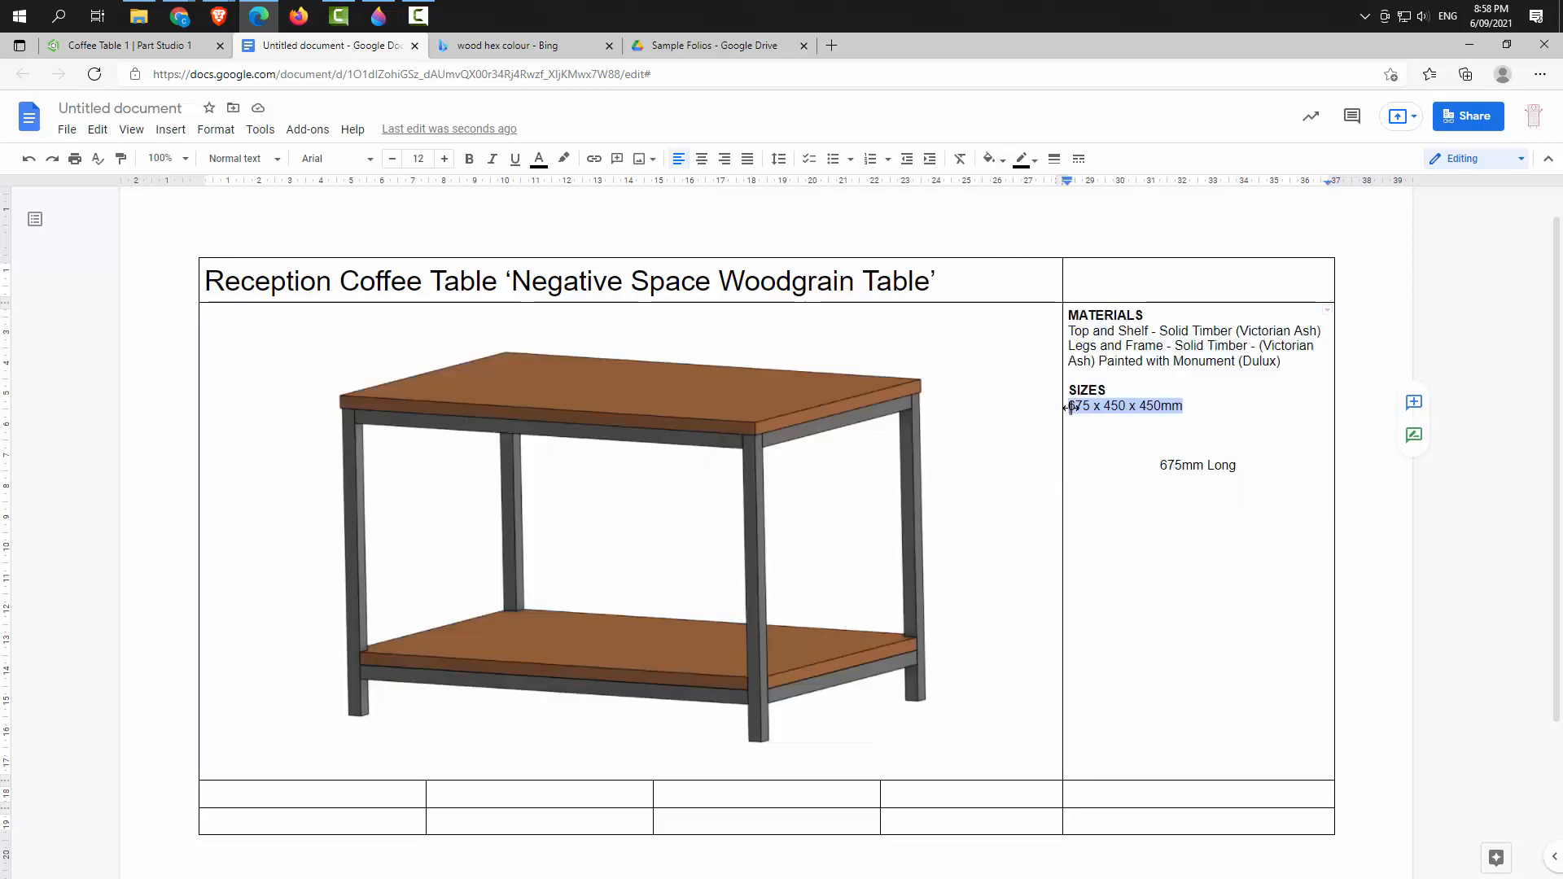
left_click(1244, 417)
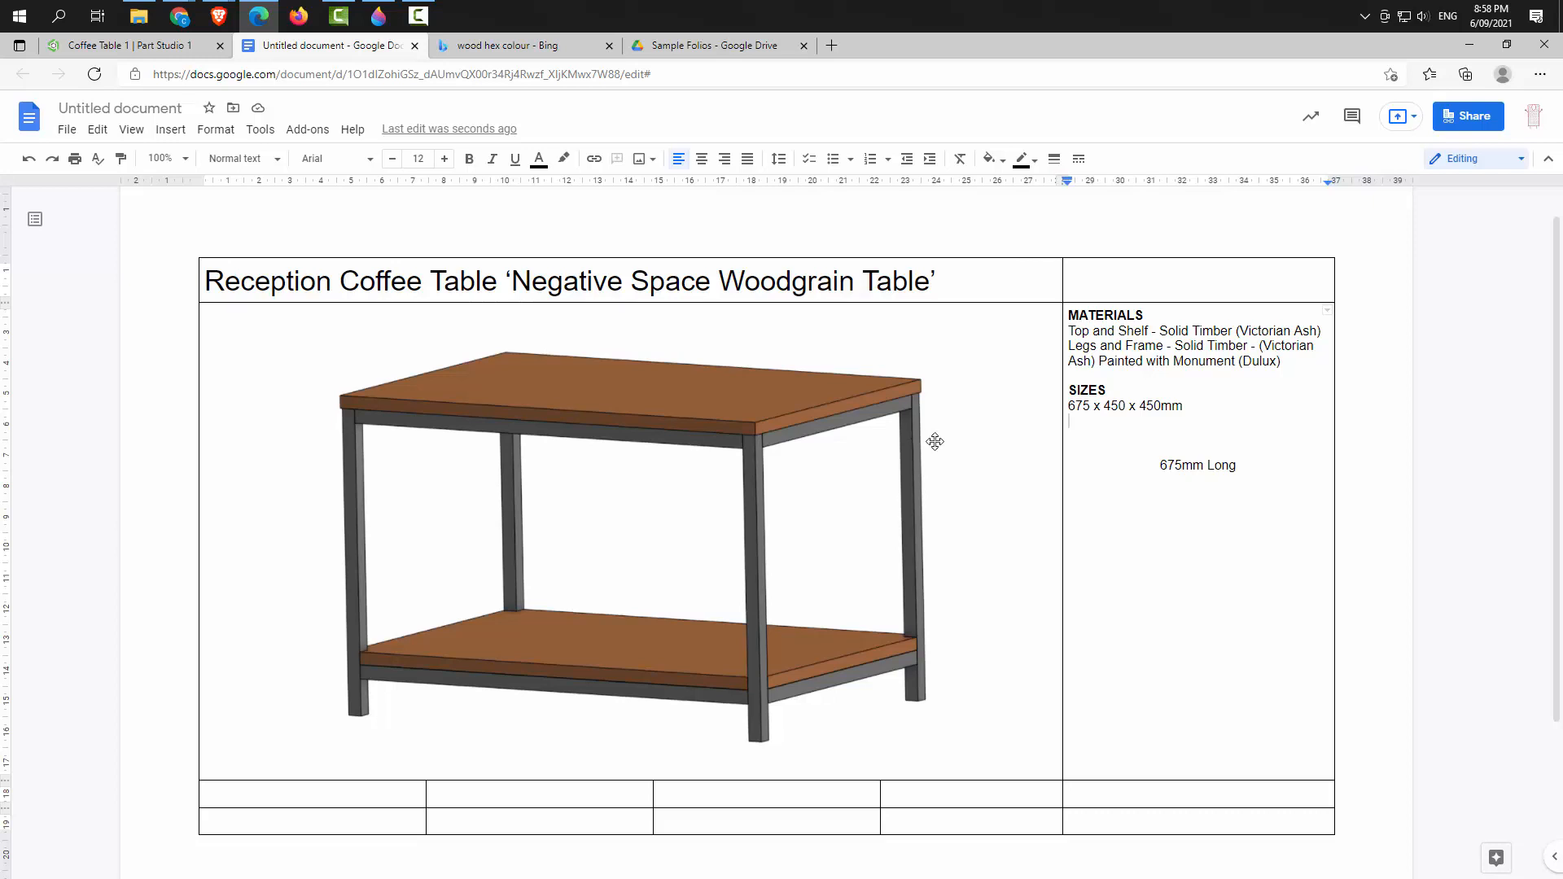
left_click(1205, 411)
left_click(1123, 500)
Switch to the Onshape coffee table, show it from the Right view and capture a screenshot of the whole side elevation
left_click(134, 47)
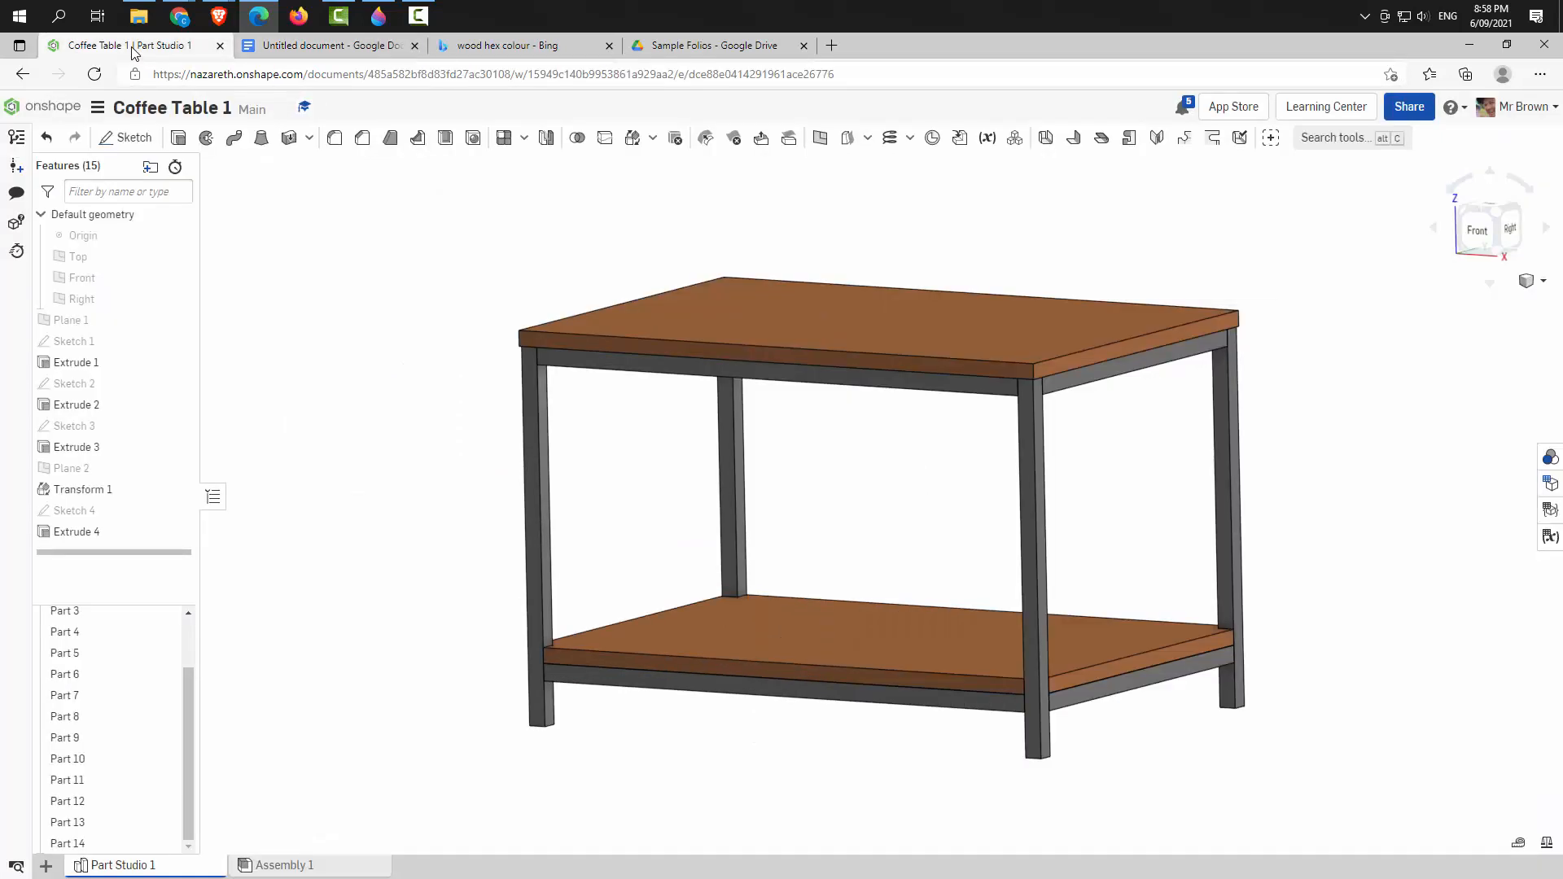
left_click(1510, 229)
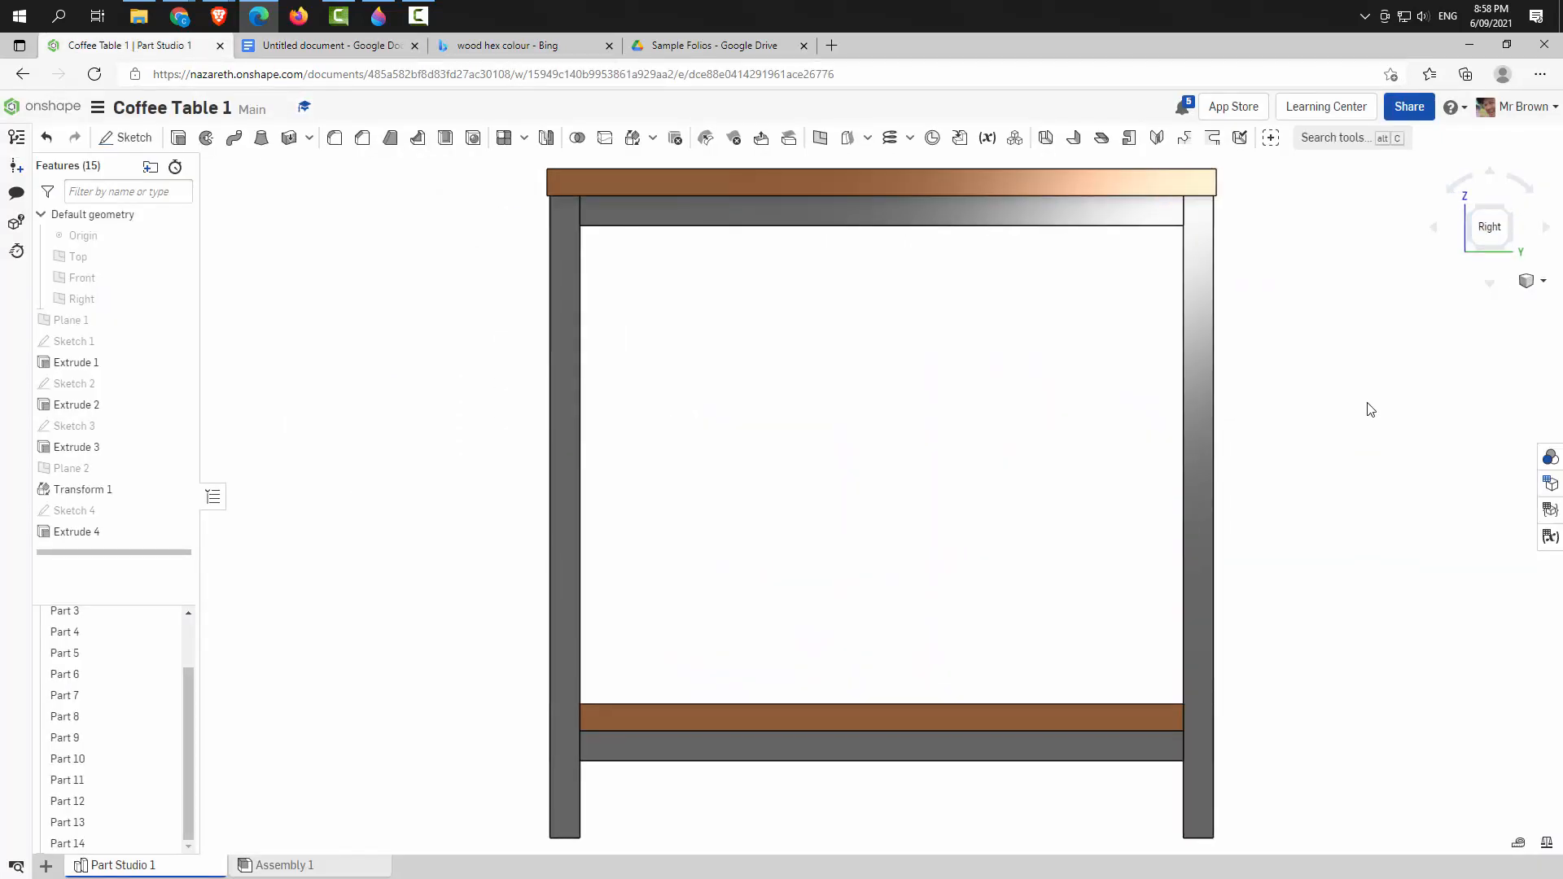
scroll(1370, 409, "down", 2)
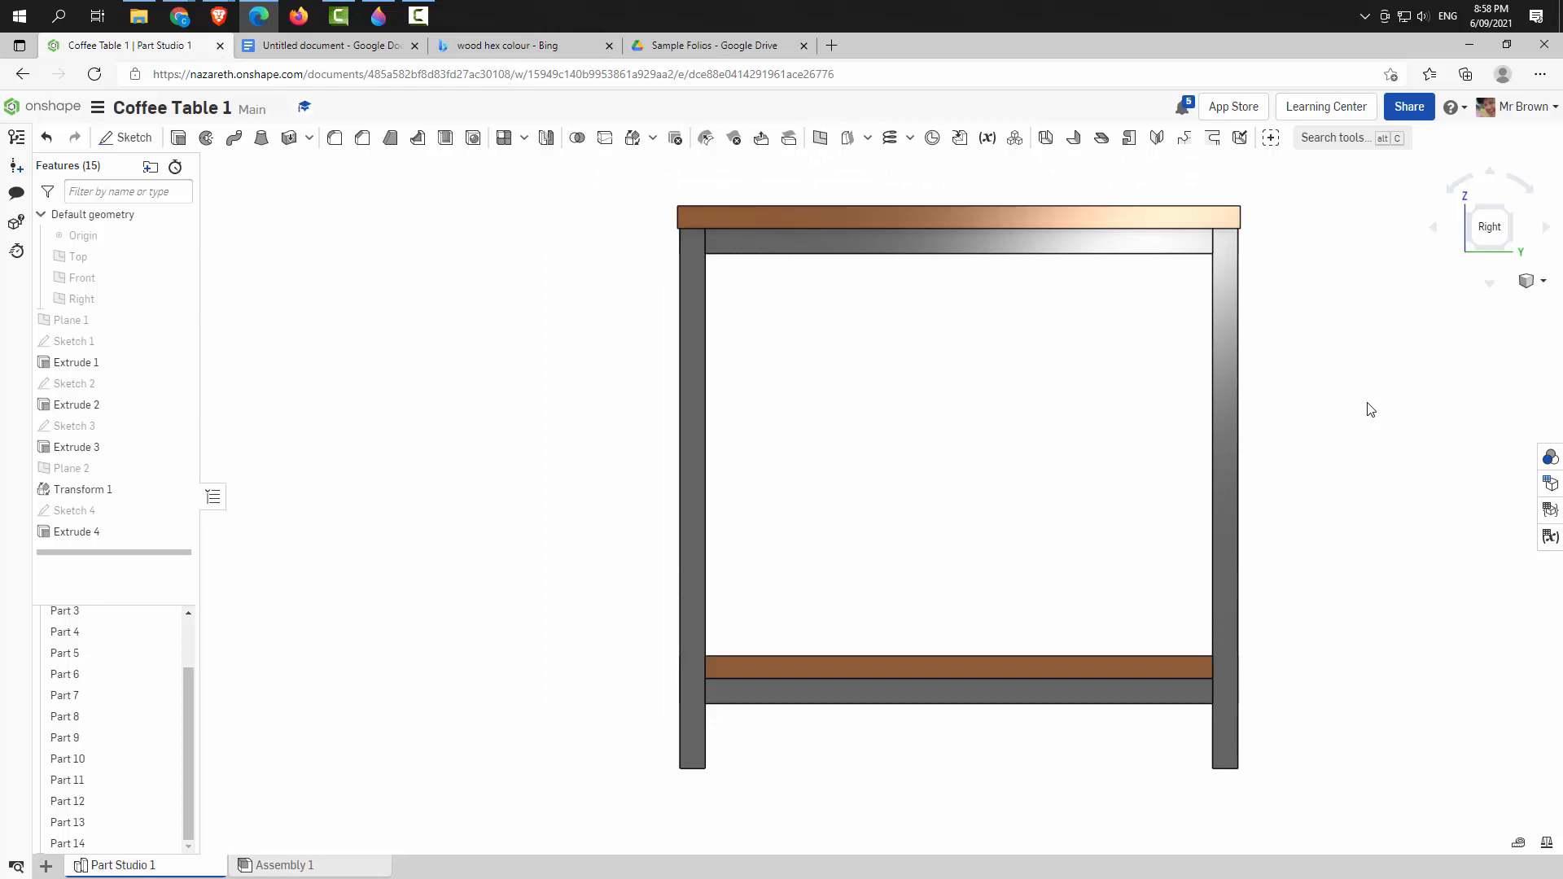
left_click_drag(1365, 412, 1093, 421)
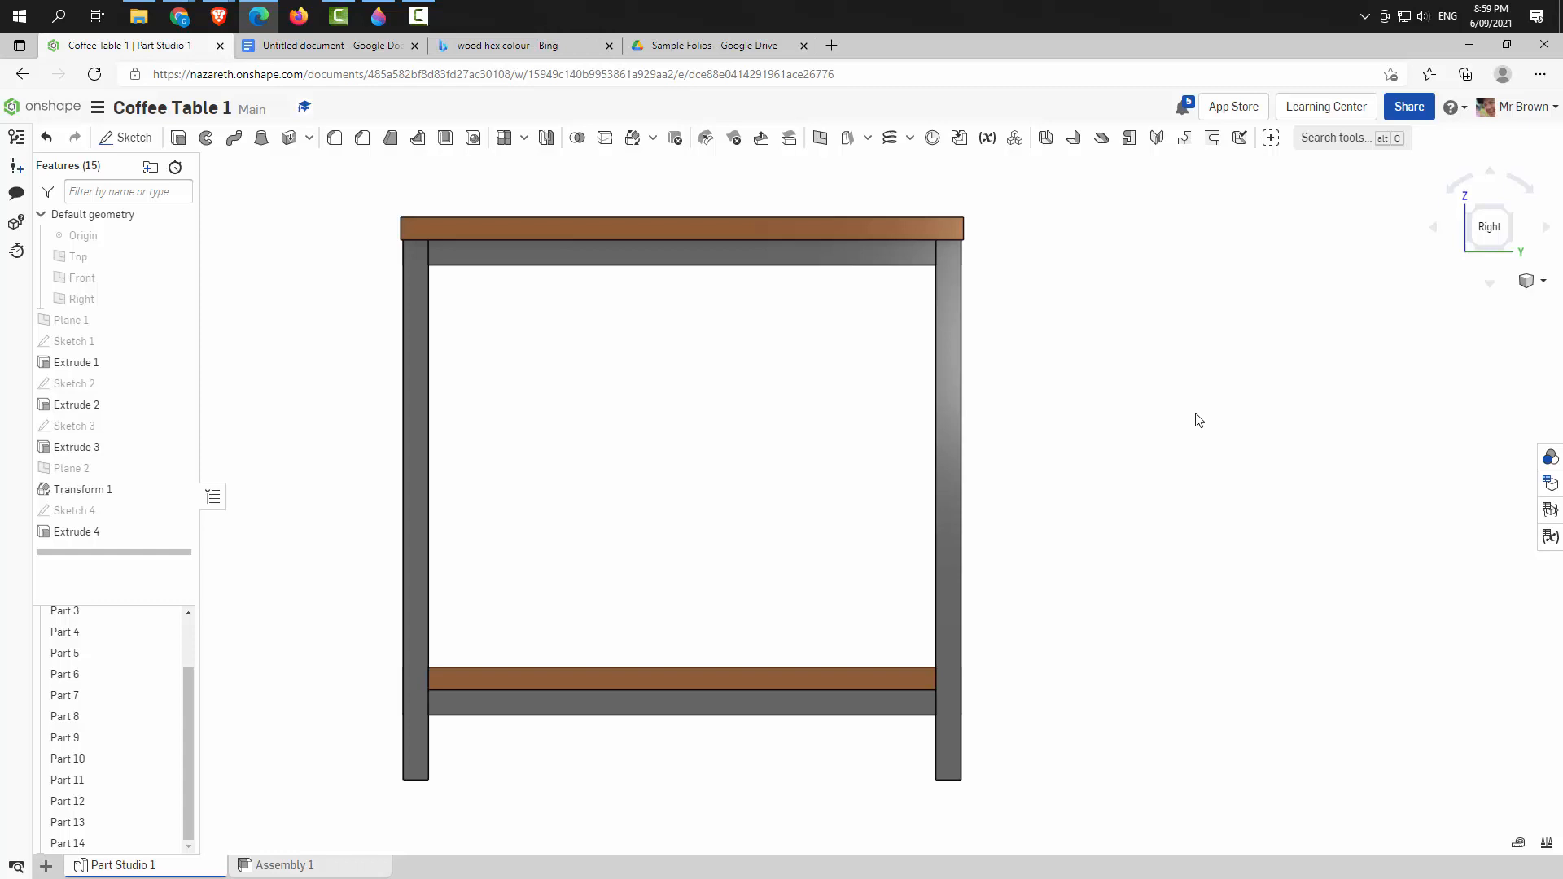
key("super+shift+s")
left_click_drag(344, 194, 1027, 806)
Return to the Google Docs folio and paste the side-view screenshot below the "675mm Long" caption
left_click(326, 46)
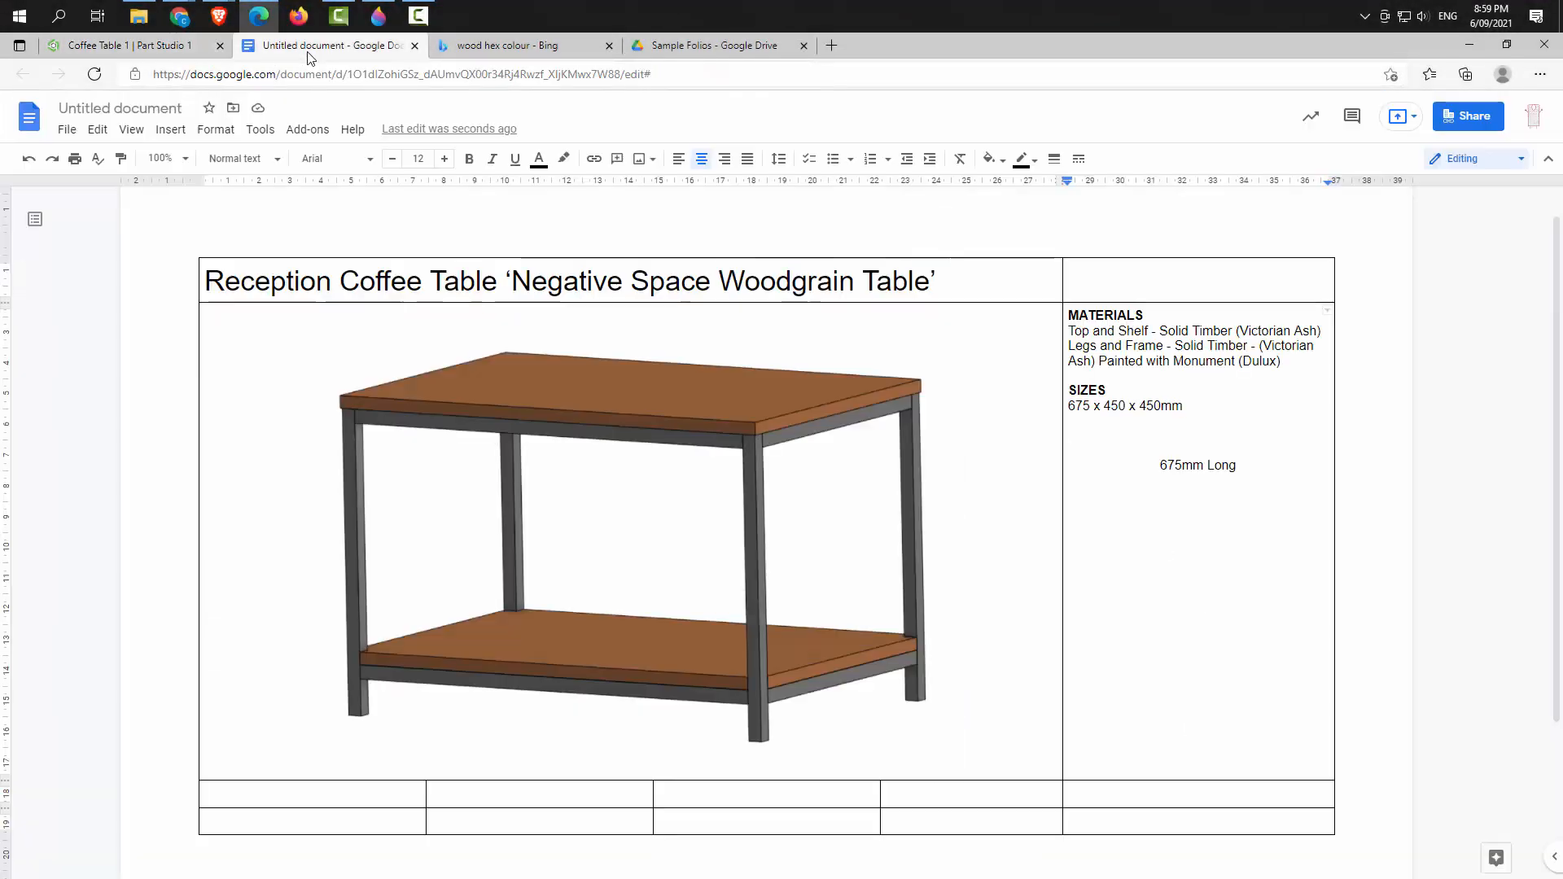
left_click(1199, 497)
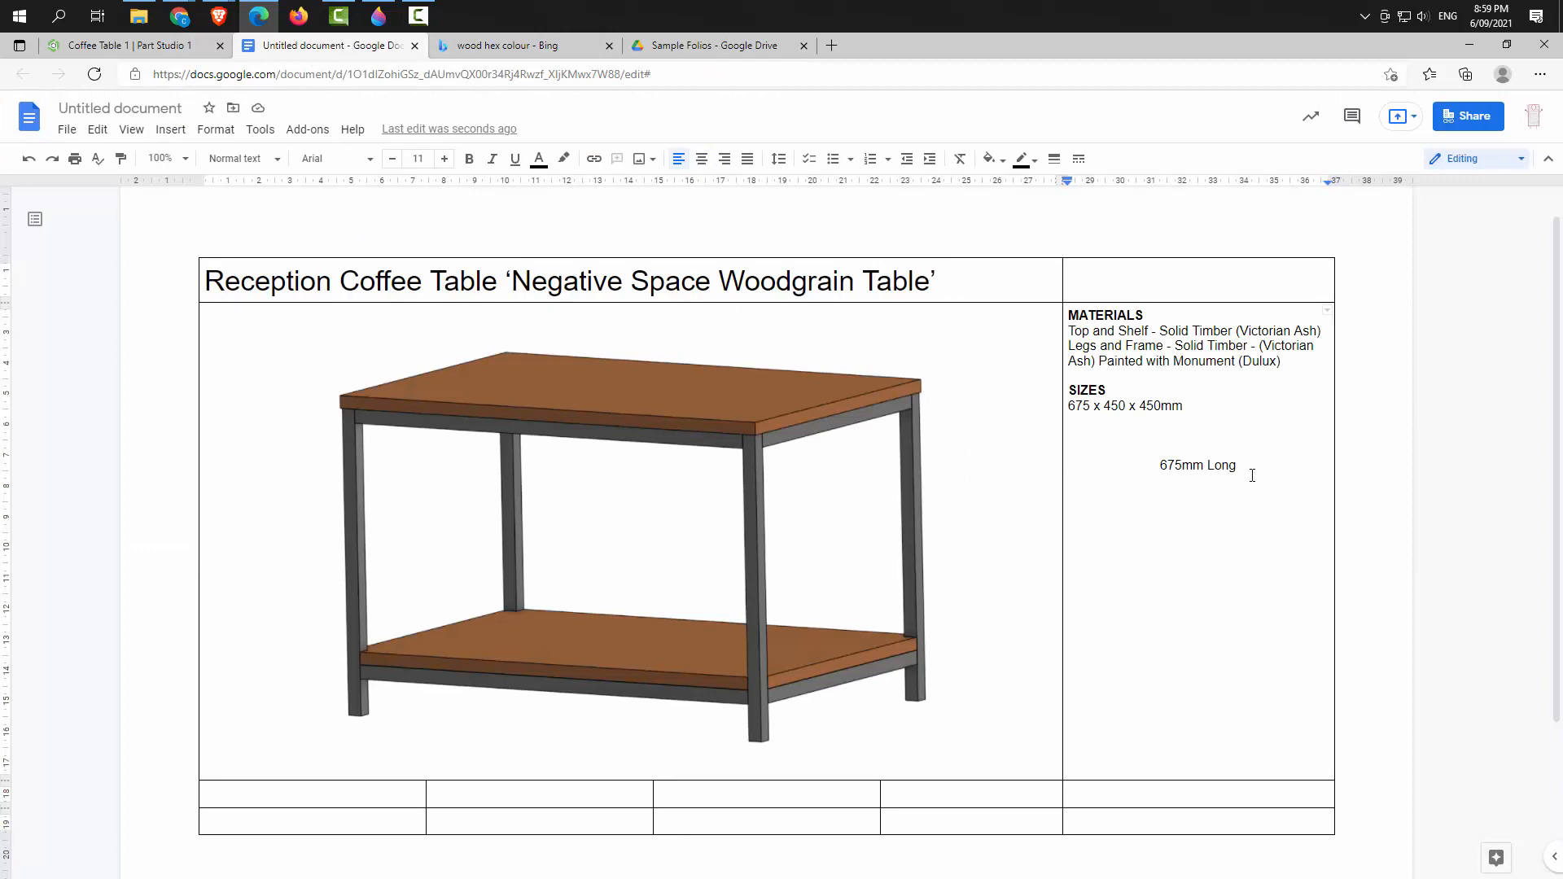
key("ctrl+v")
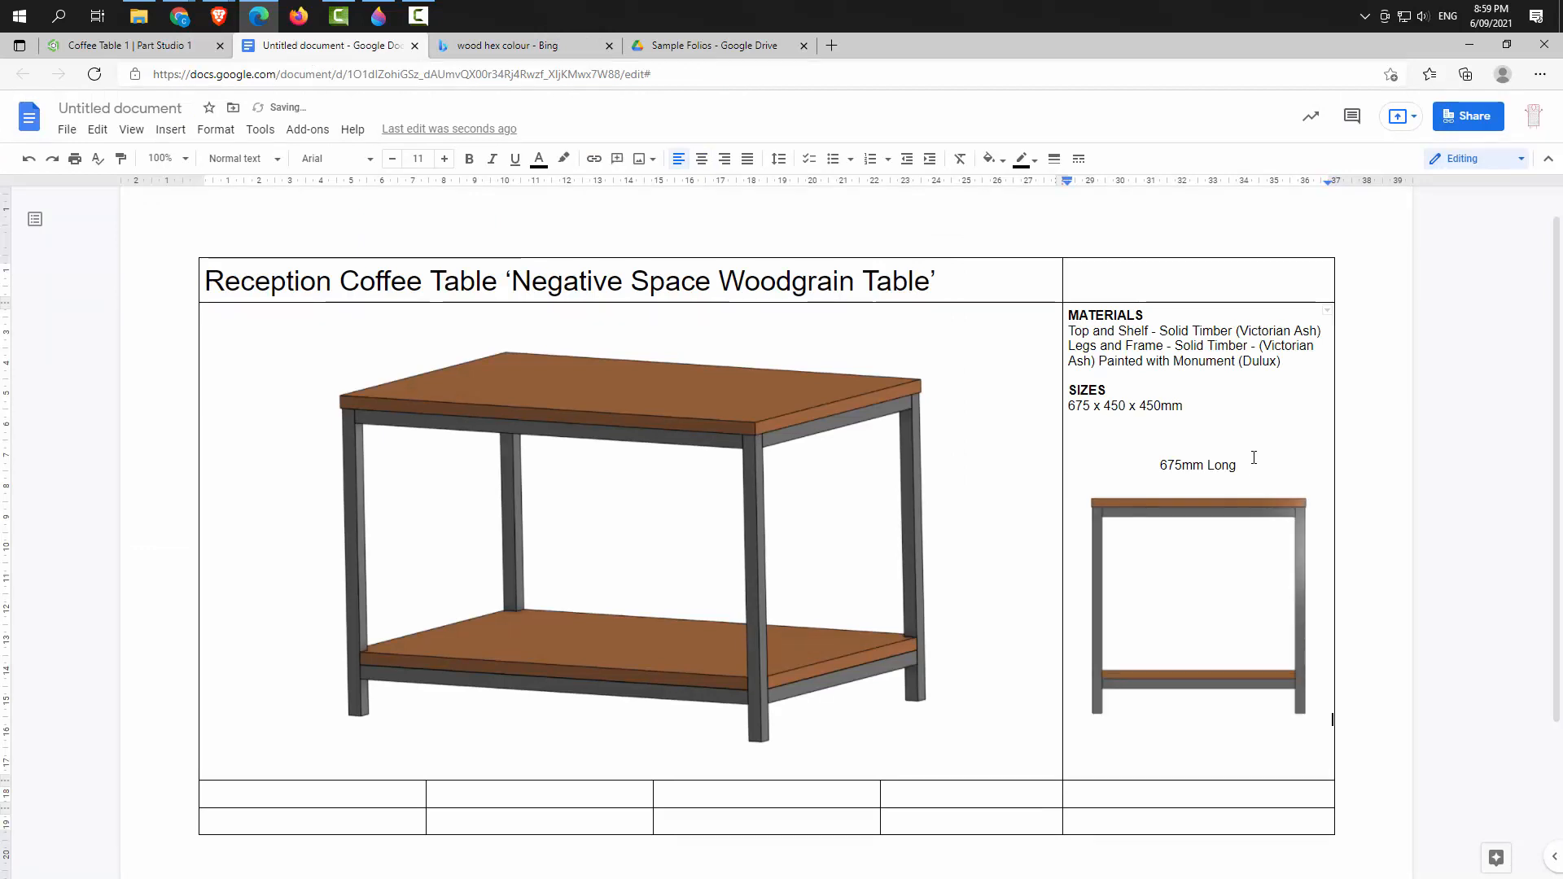
left_click(1238, 573)
left_click(1270, 739)
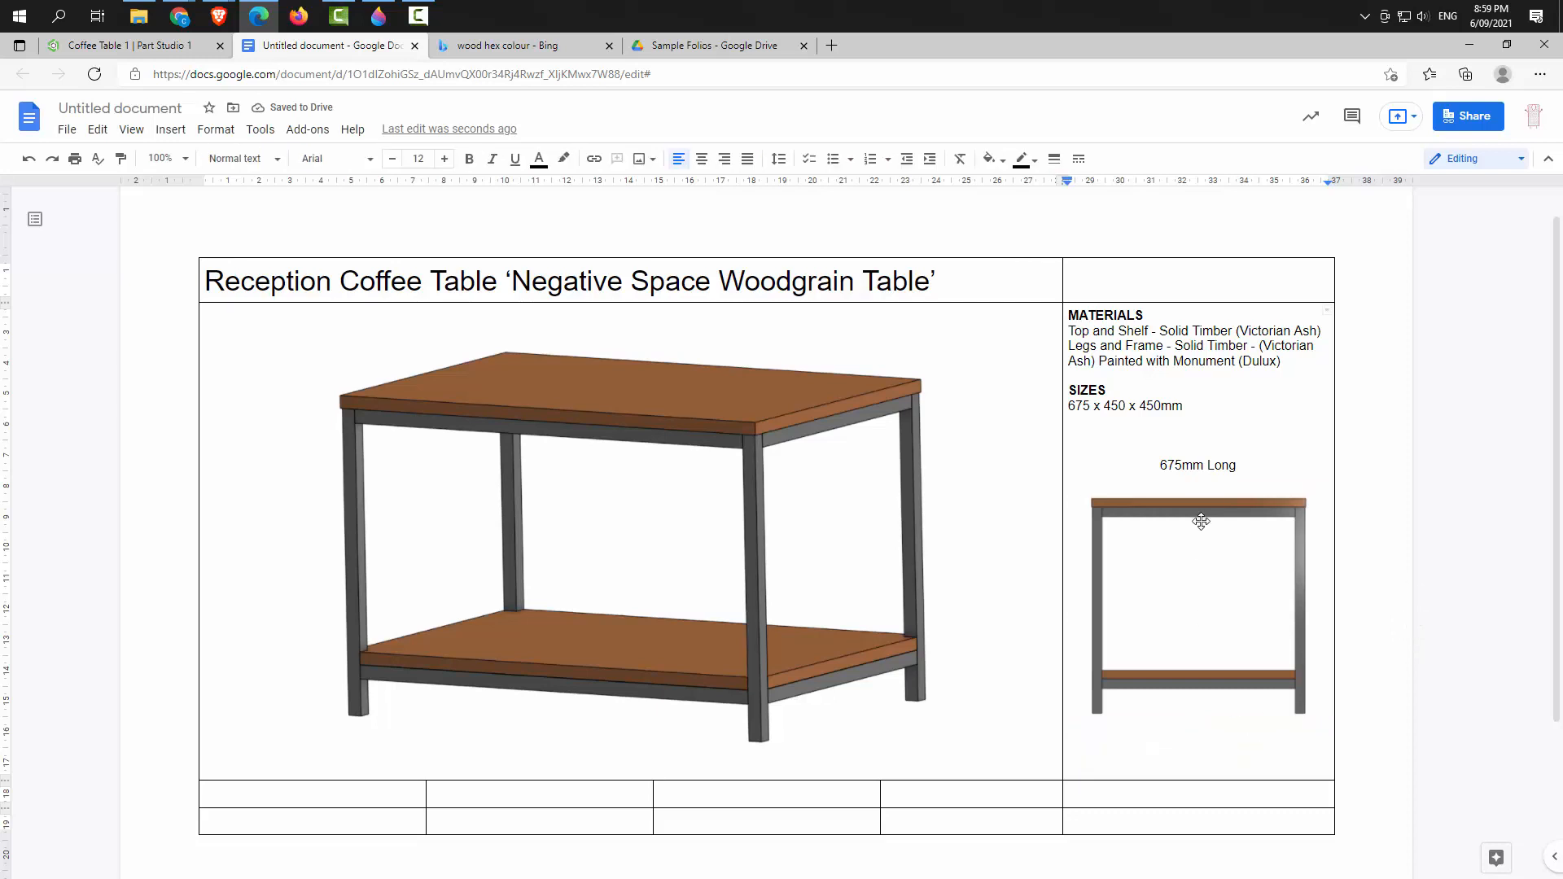
Move the MATERIALS and SIZES text out of the side-view cell into the last cell of the third row
left_click_drag(1211, 412, 1069, 316)
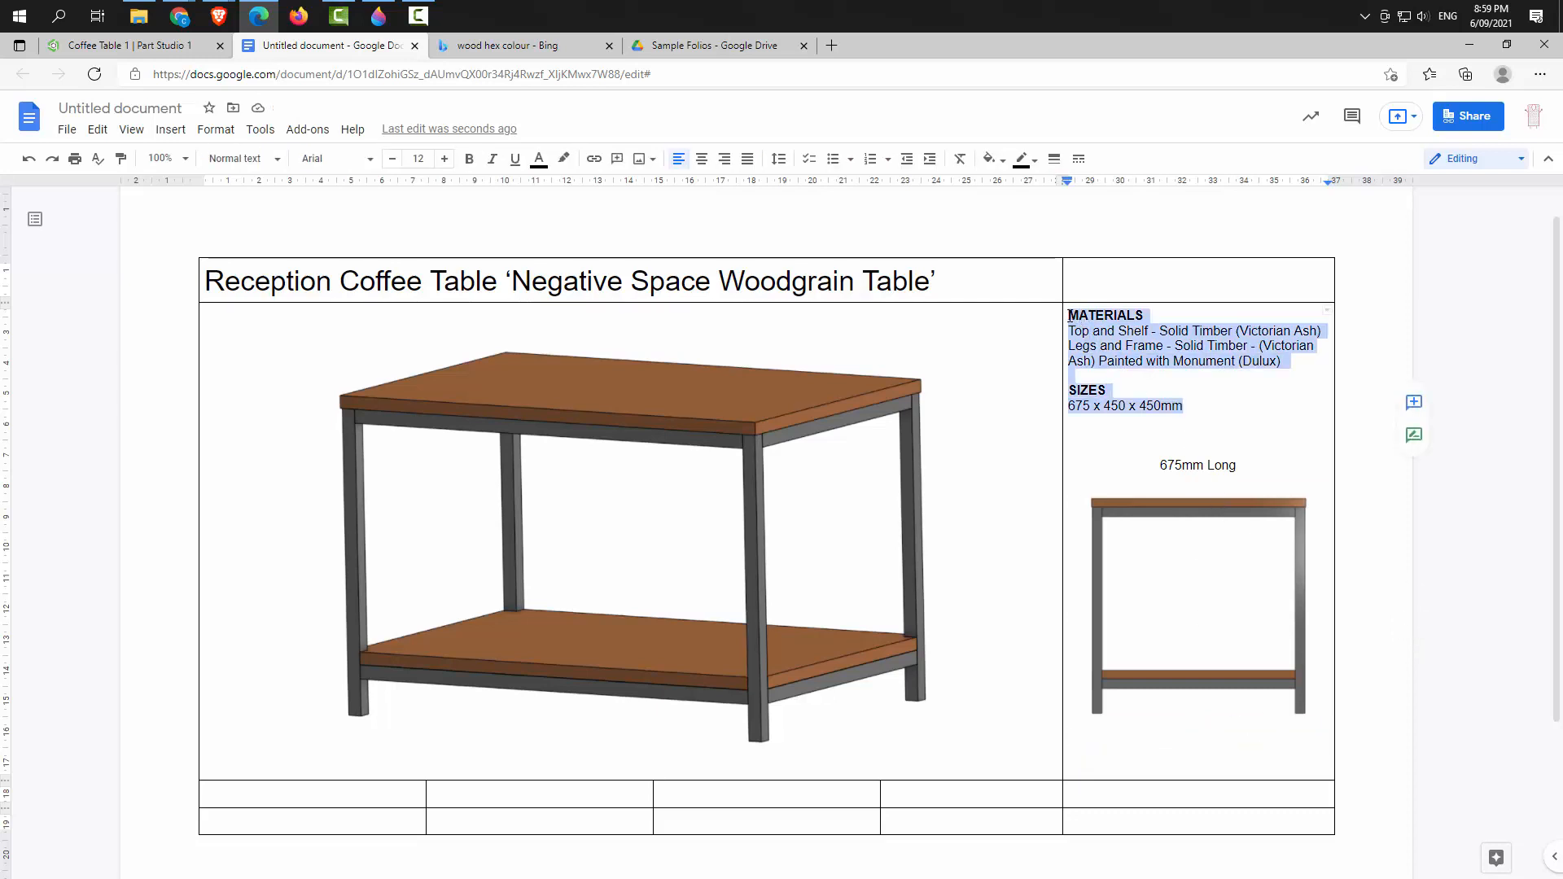
key("ctrl+x")
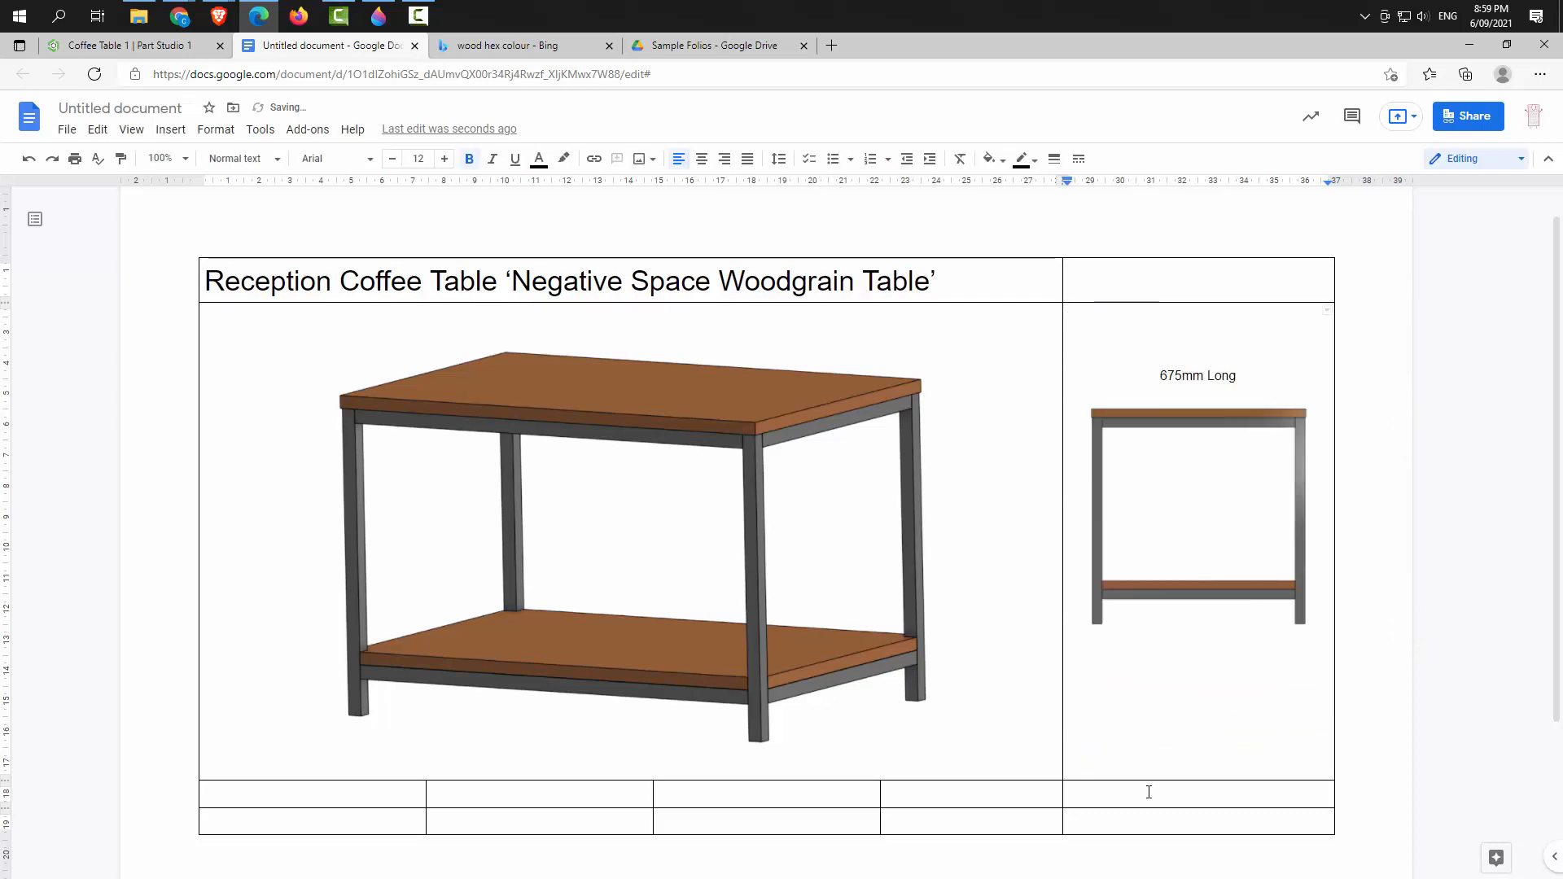
left_click(1149, 792)
key("ctrl+v")
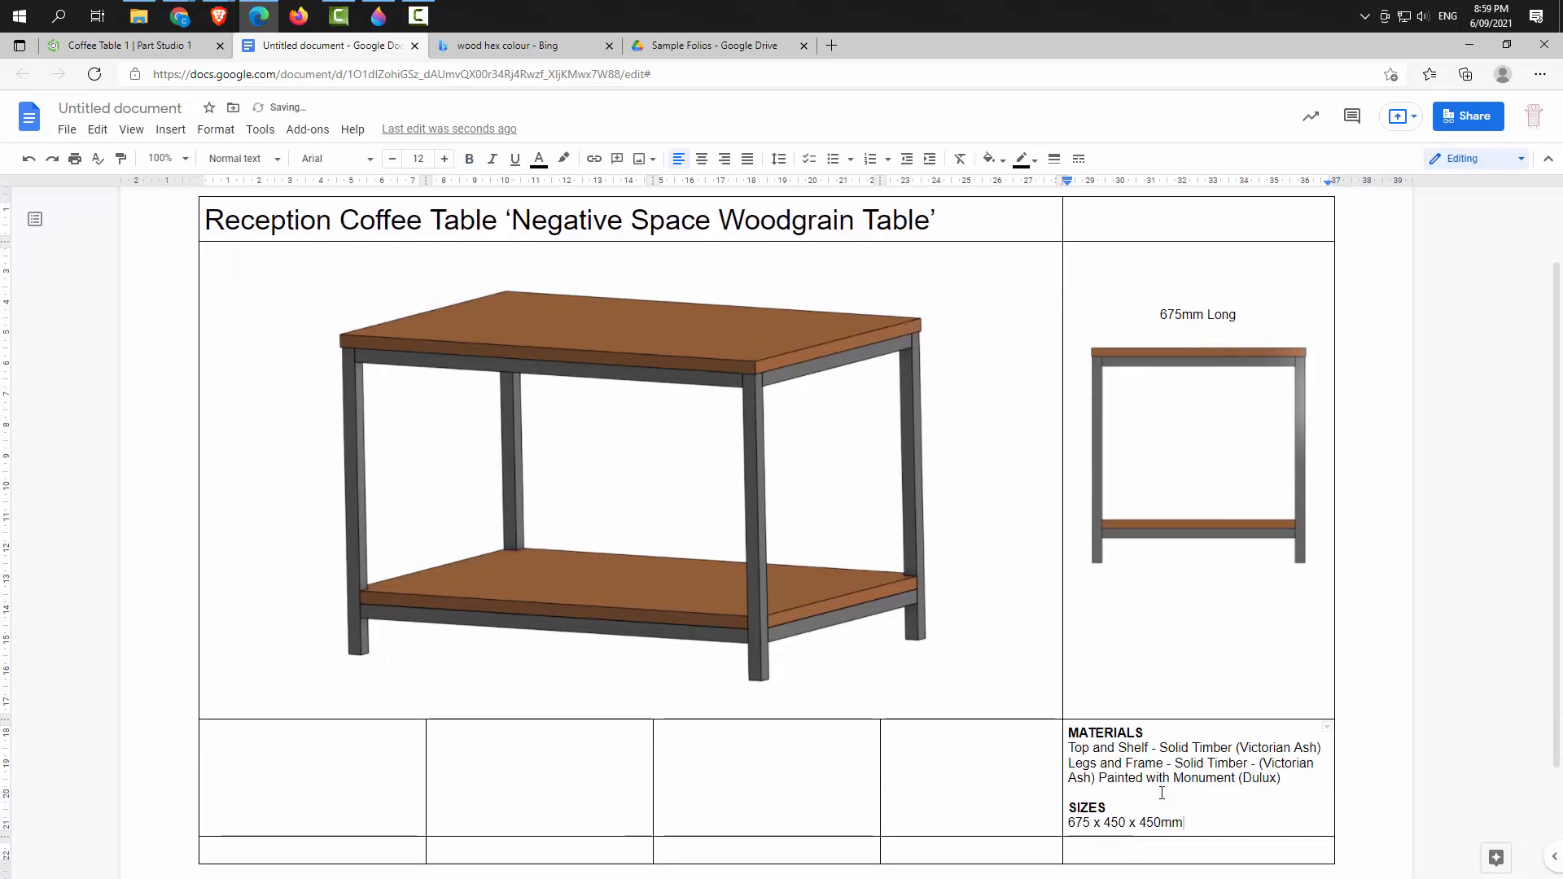
Move the SIZES heading and its "675 x 450 x 450mm" line into the last cell of the bottom row
left_click_drag(1185, 823, 1077, 808)
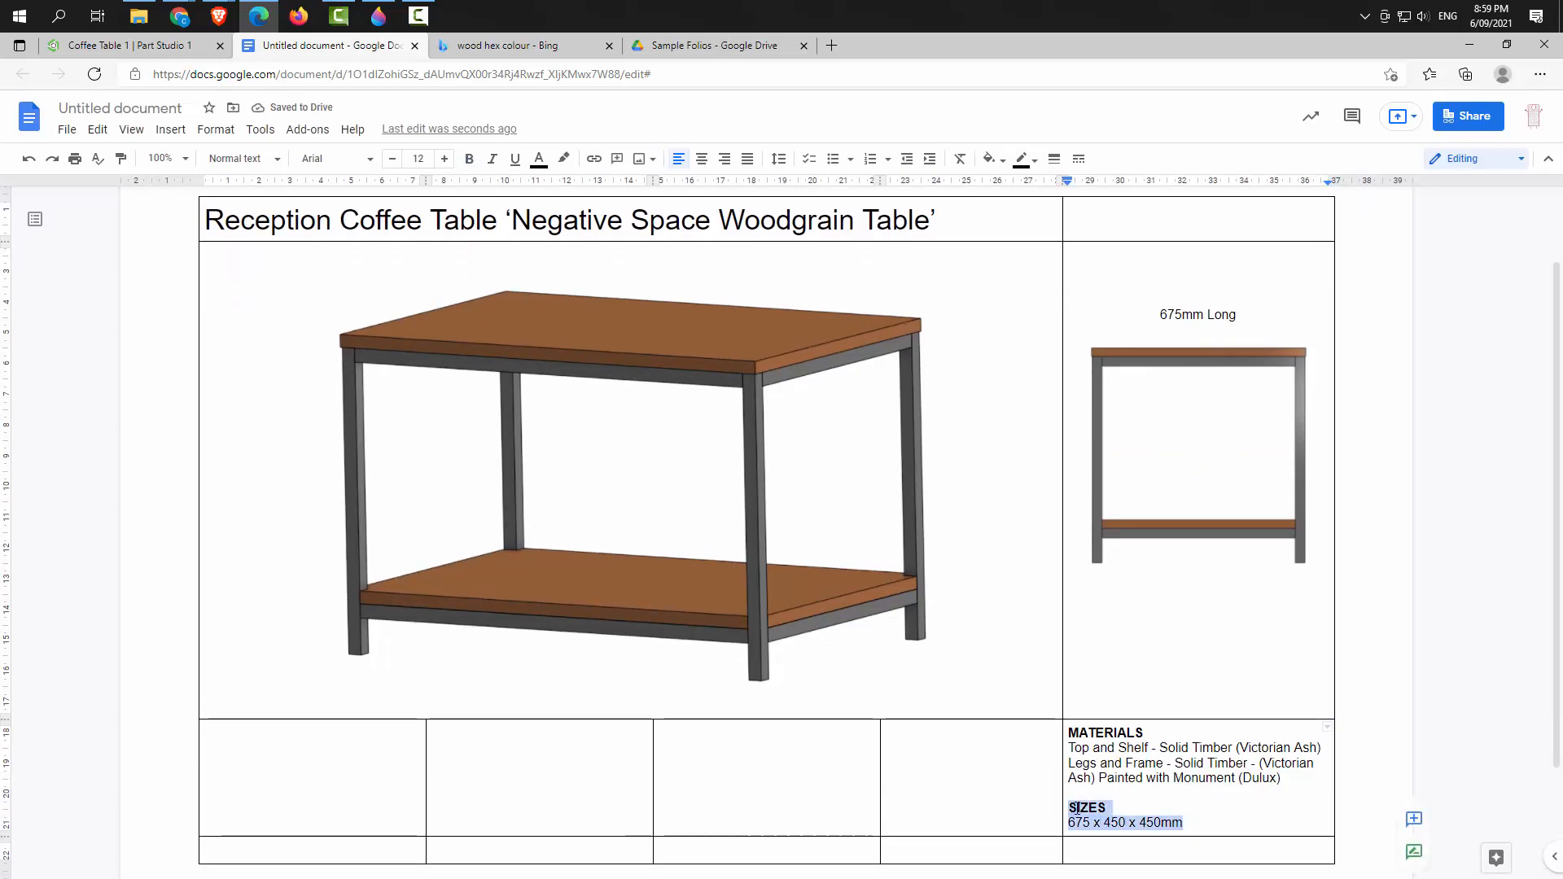
key("ctrl+x")
double_click(1134, 834)
key("ctrl+v")
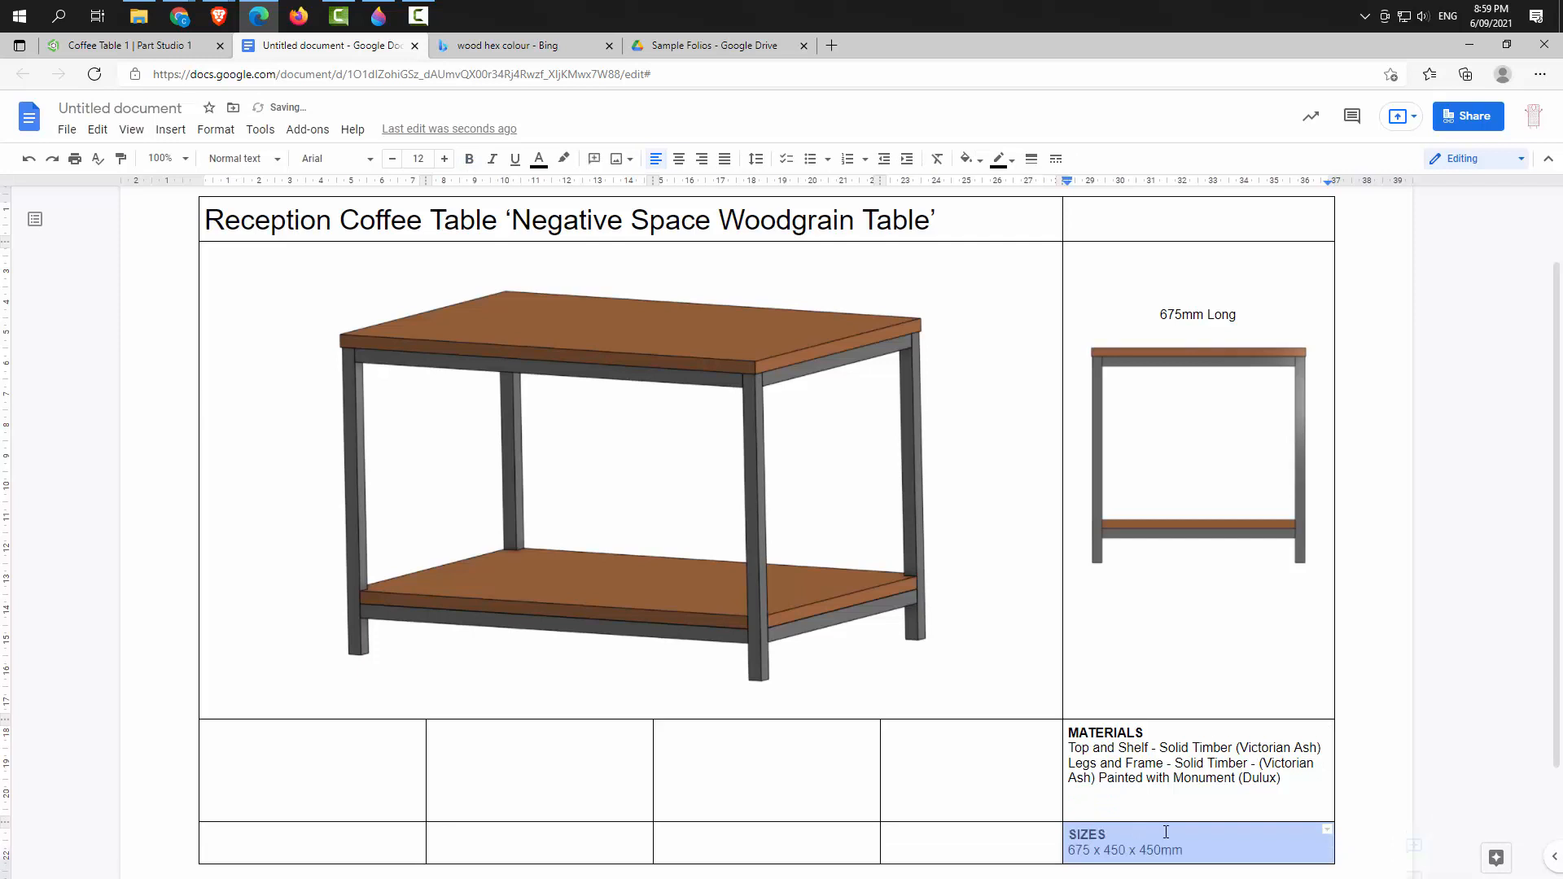
Delete the blank lines above the "675mm Long" caption so it starts at the top of its cell
left_click(1176, 291)
key("BackSpace")
key("BackSpace")
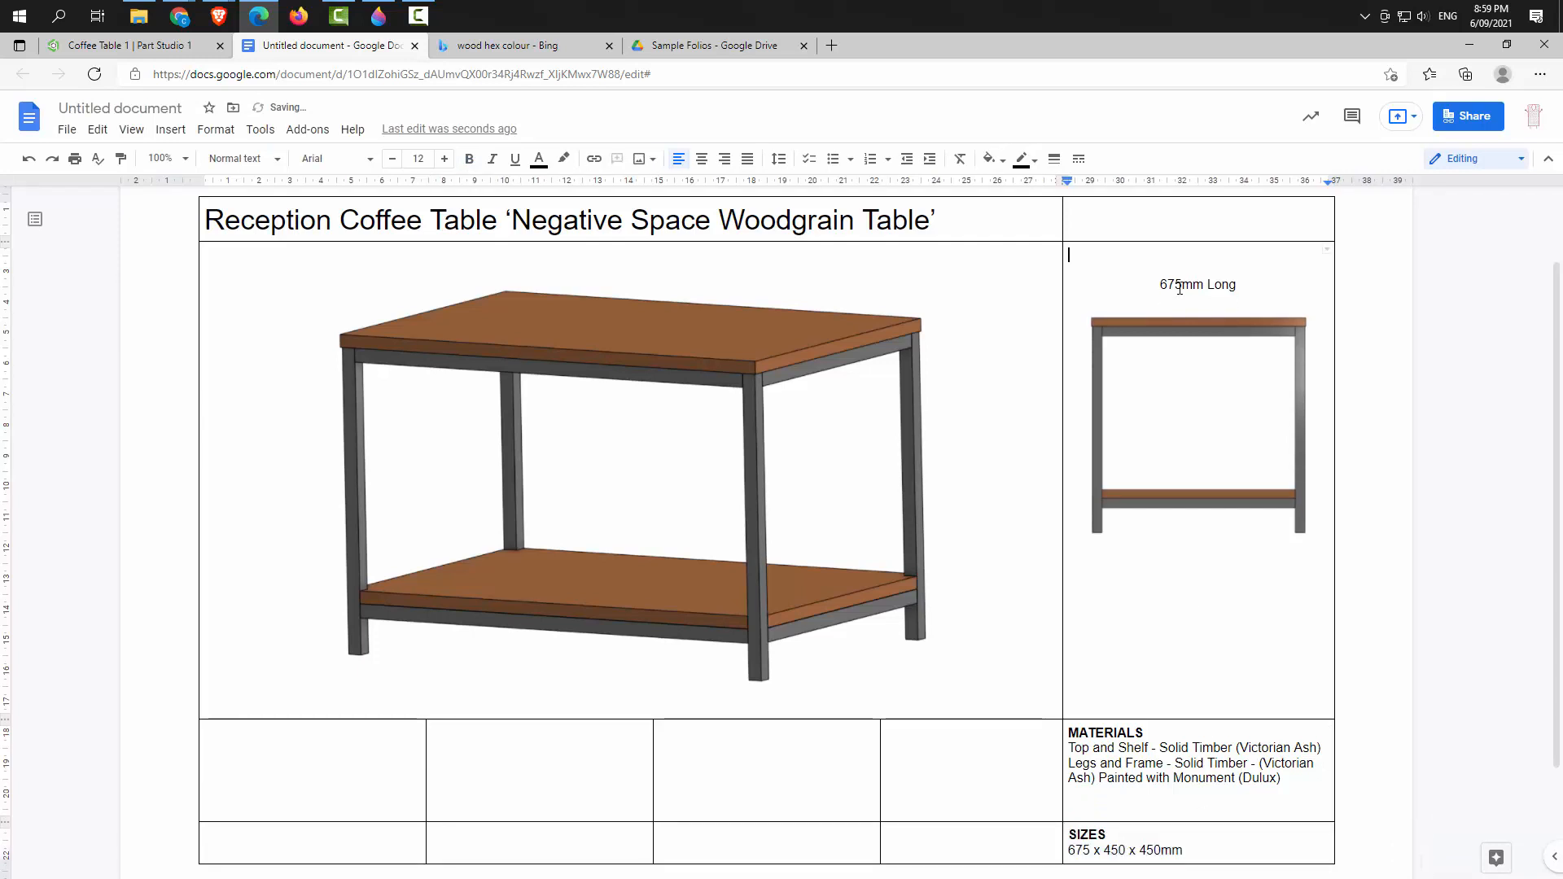
key("BackSpace")
key("BackSpace")
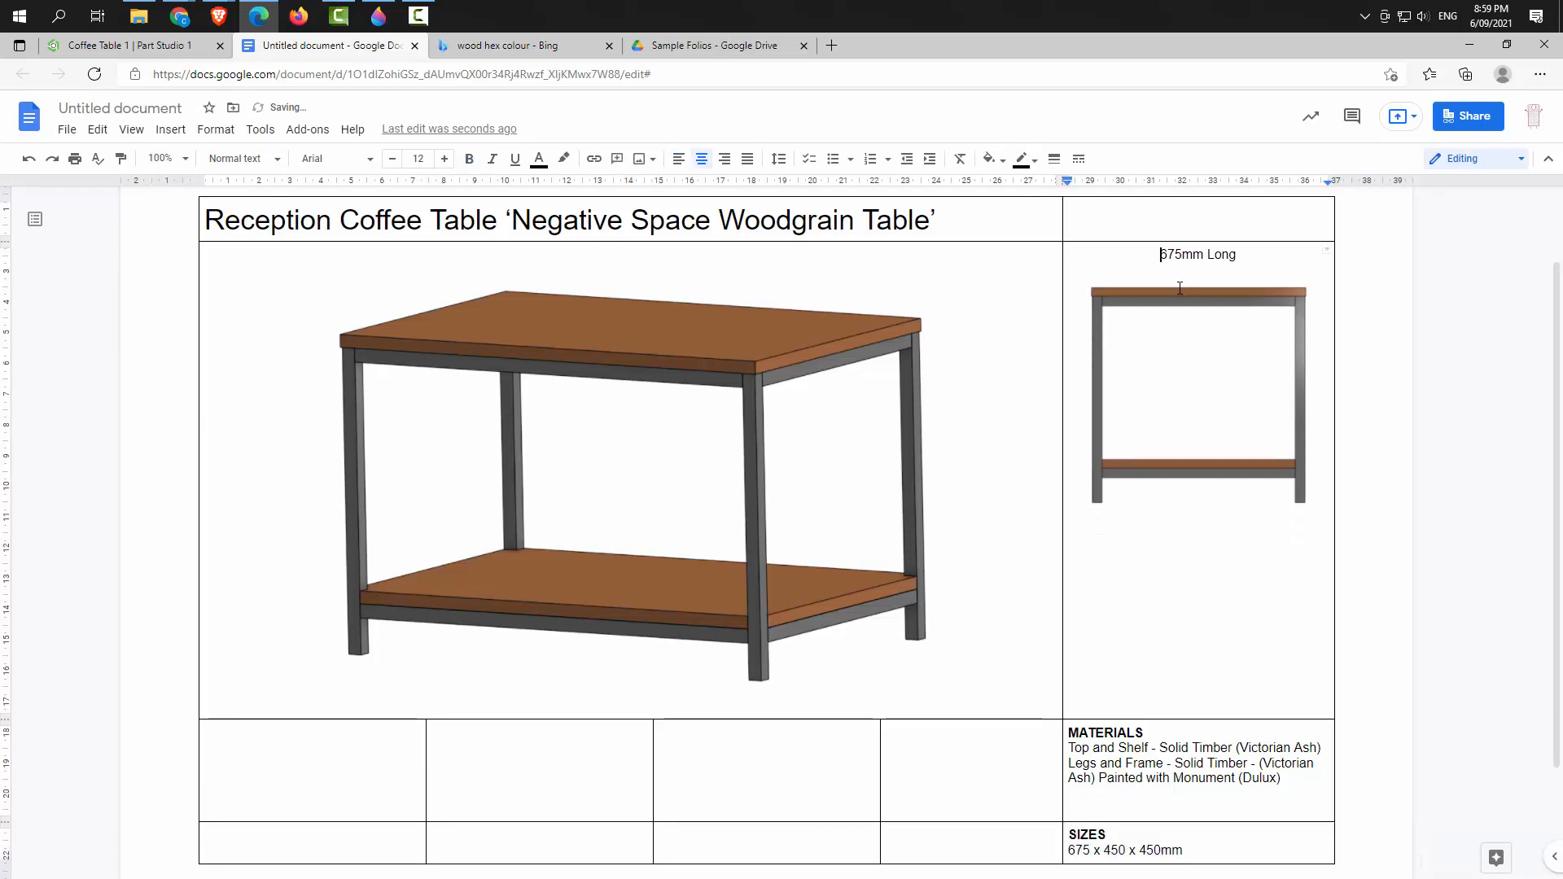
Shrink the side-view image slightly and centre it in its cell under the "675mm Long" caption
left_click(1185, 582)
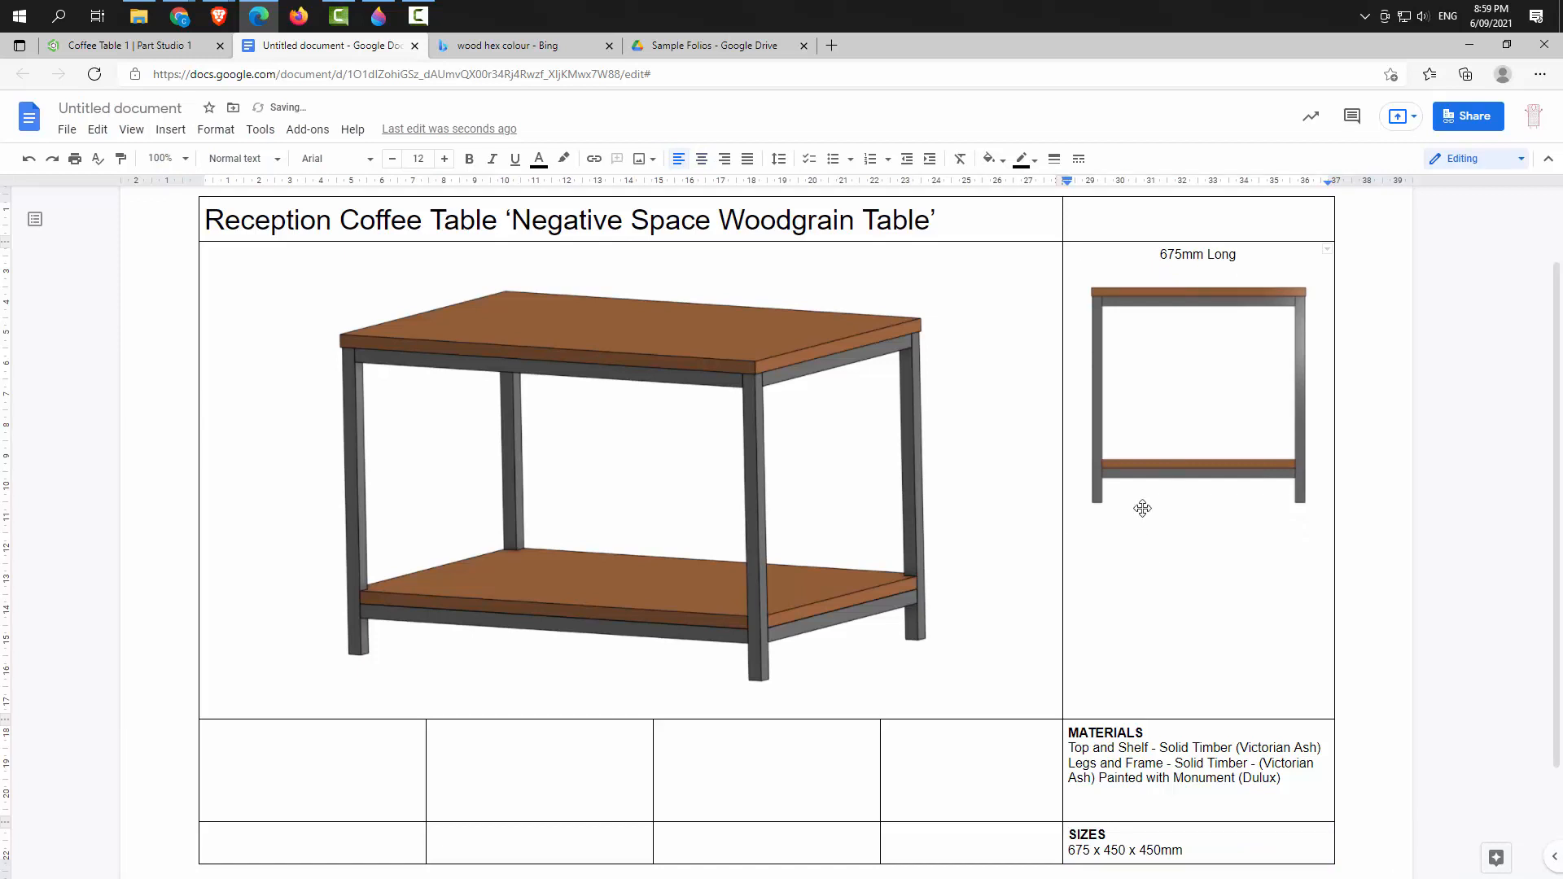
left_click(1209, 419)
left_click_drag(1332, 513, 1301, 486)
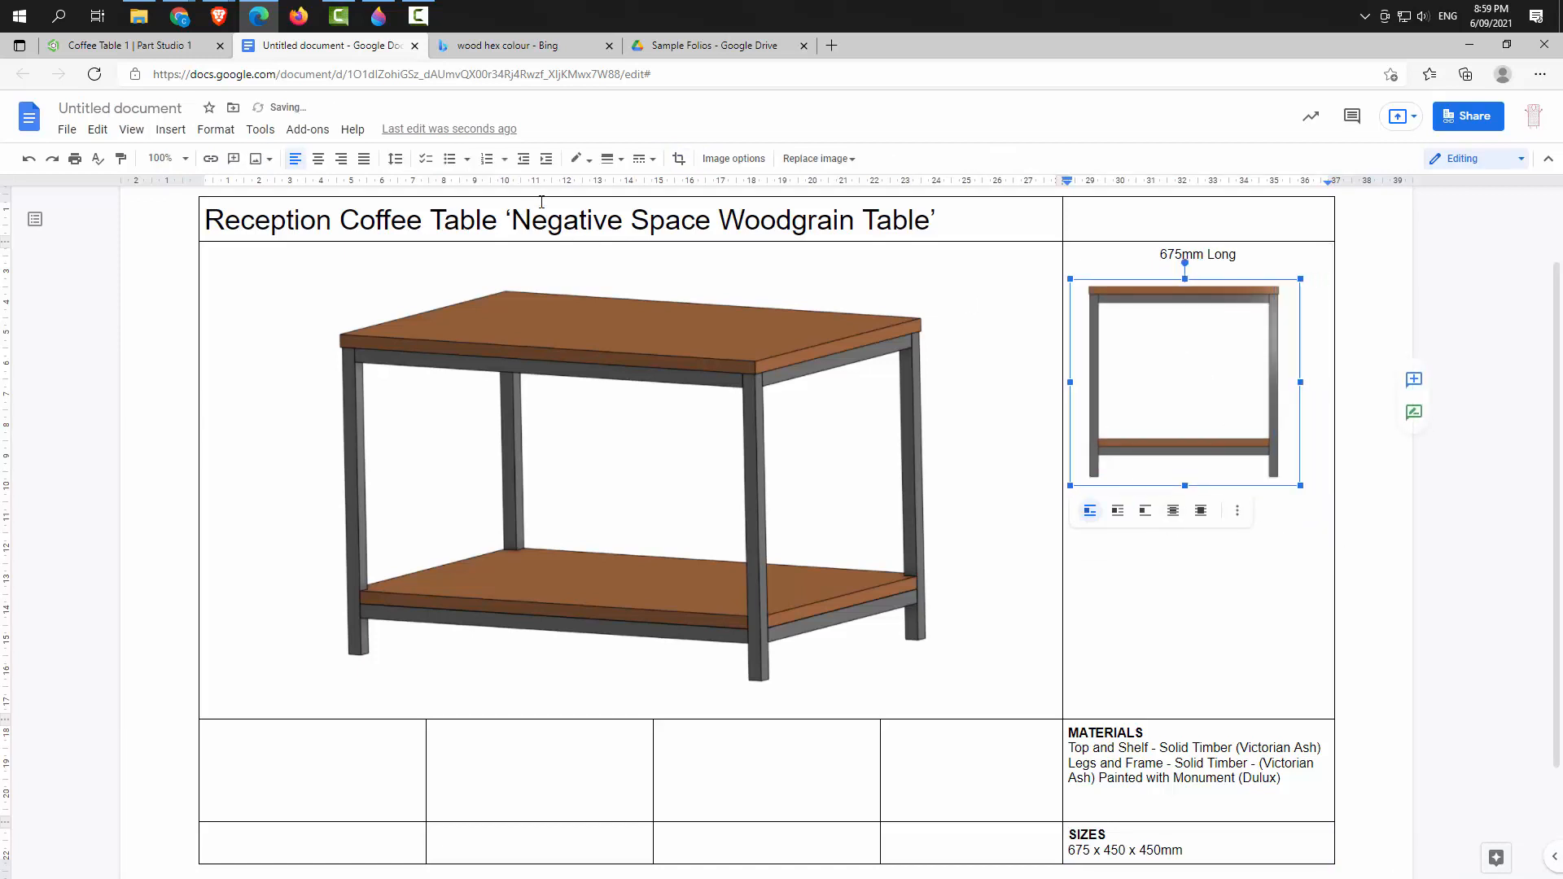
left_click(1181, 555)
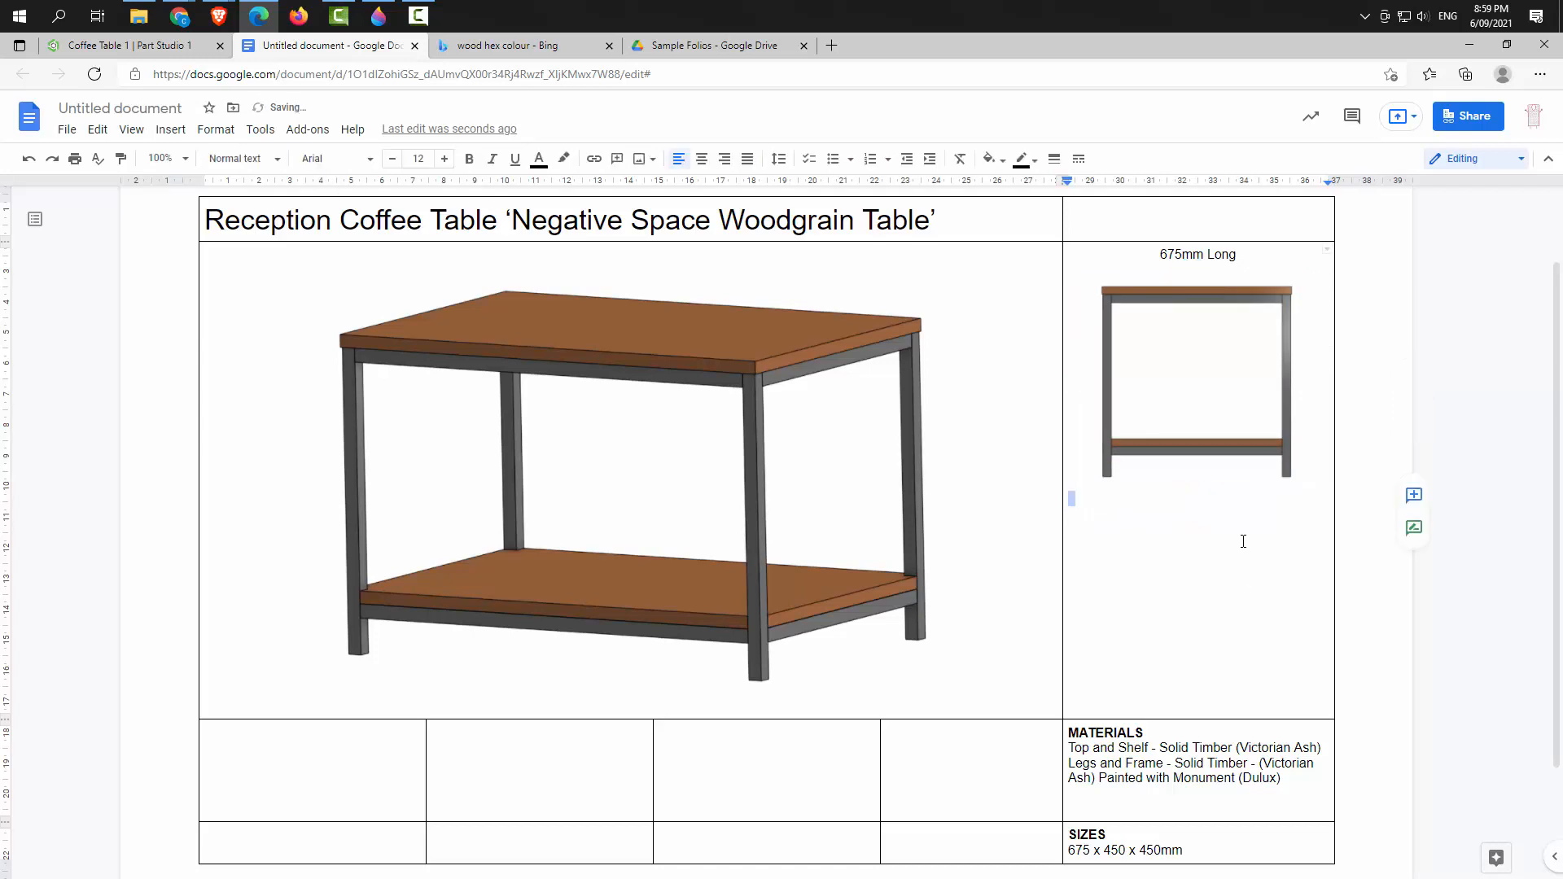
Replace the blank line between the "675mm Long" caption and the side-view image with a centred empty line
left_click(1142, 279)
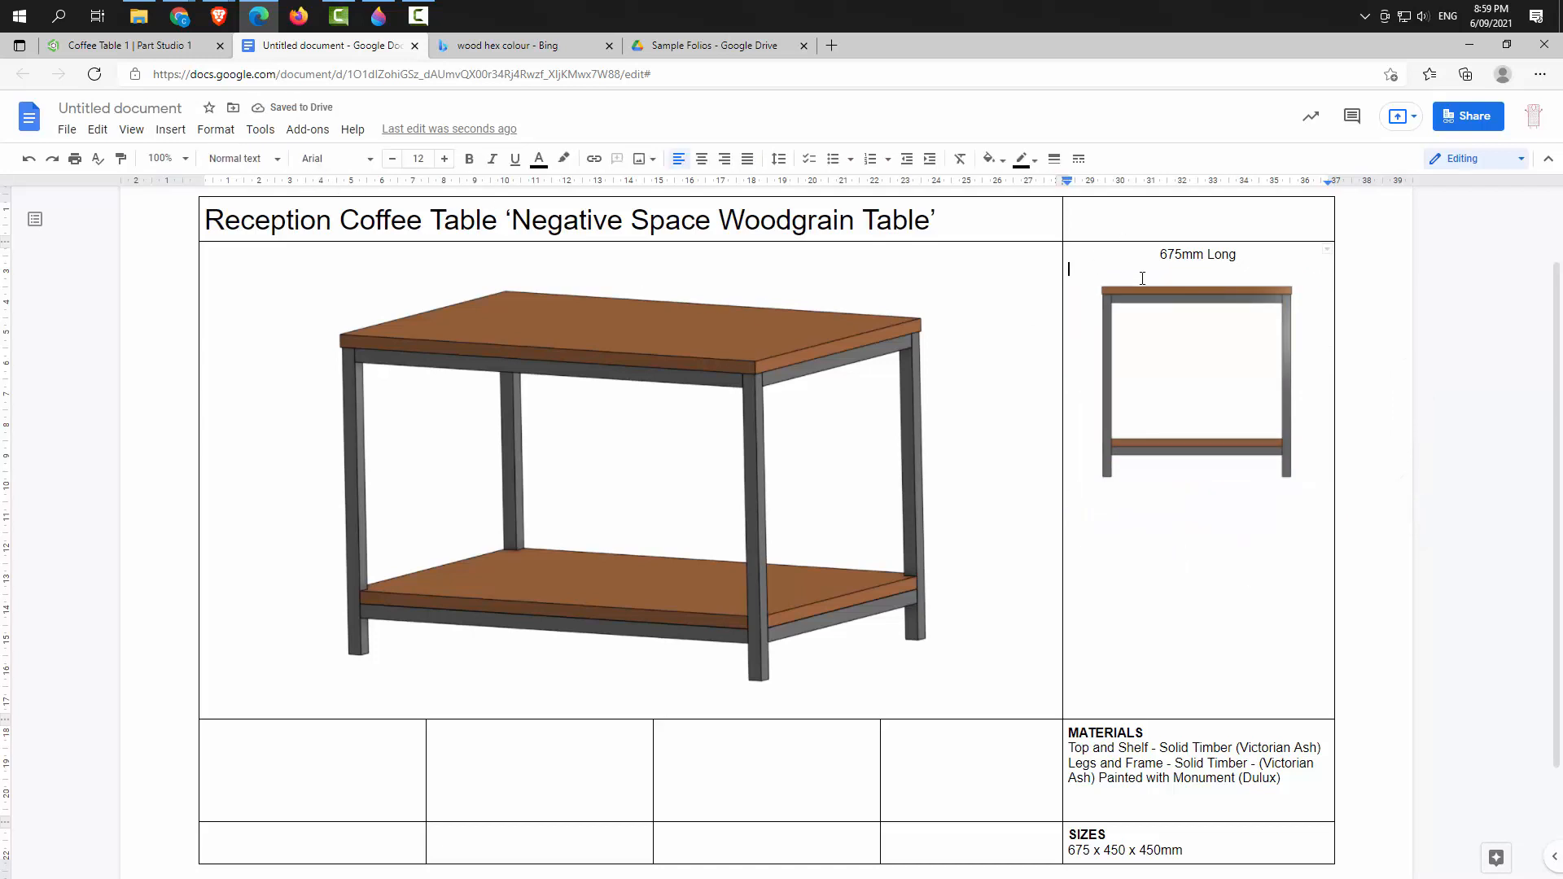
key("BackSpace")
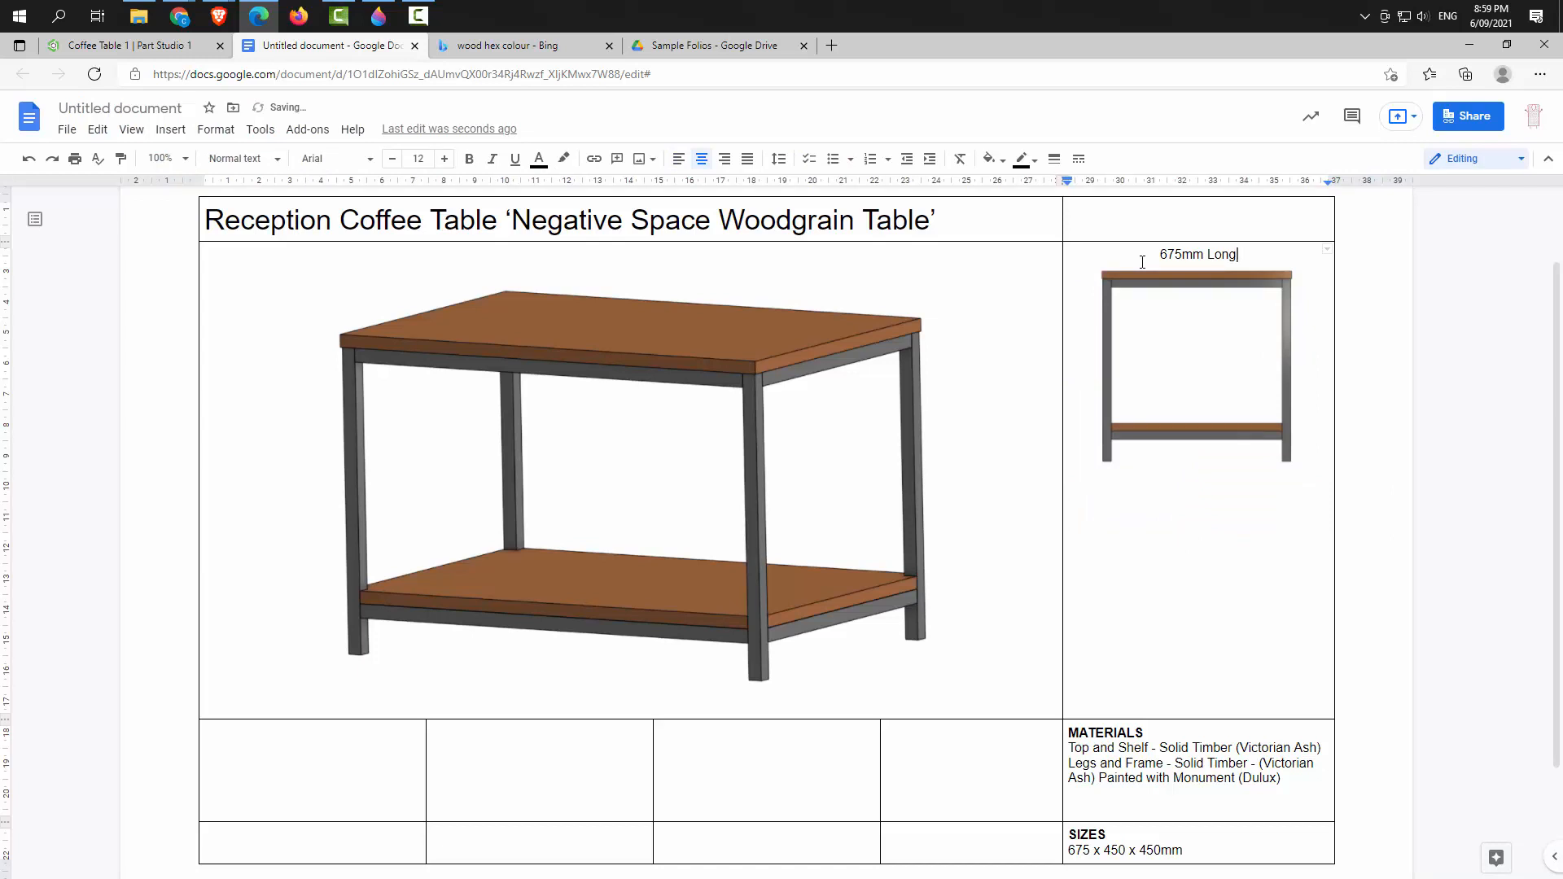
left_click(1178, 371)
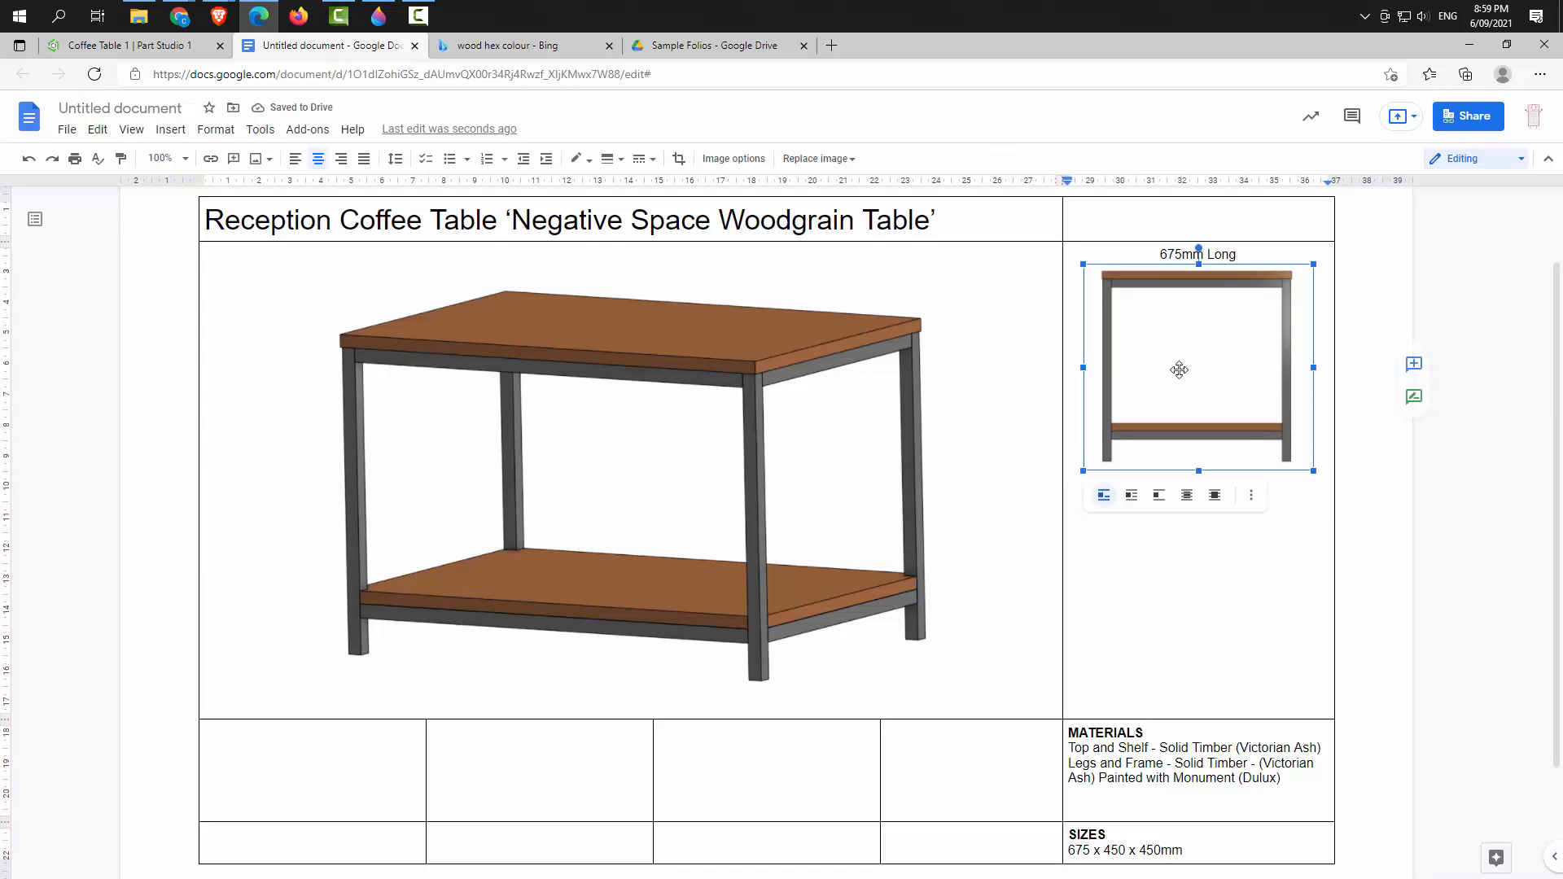
left_click(1243, 257)
key("Return")
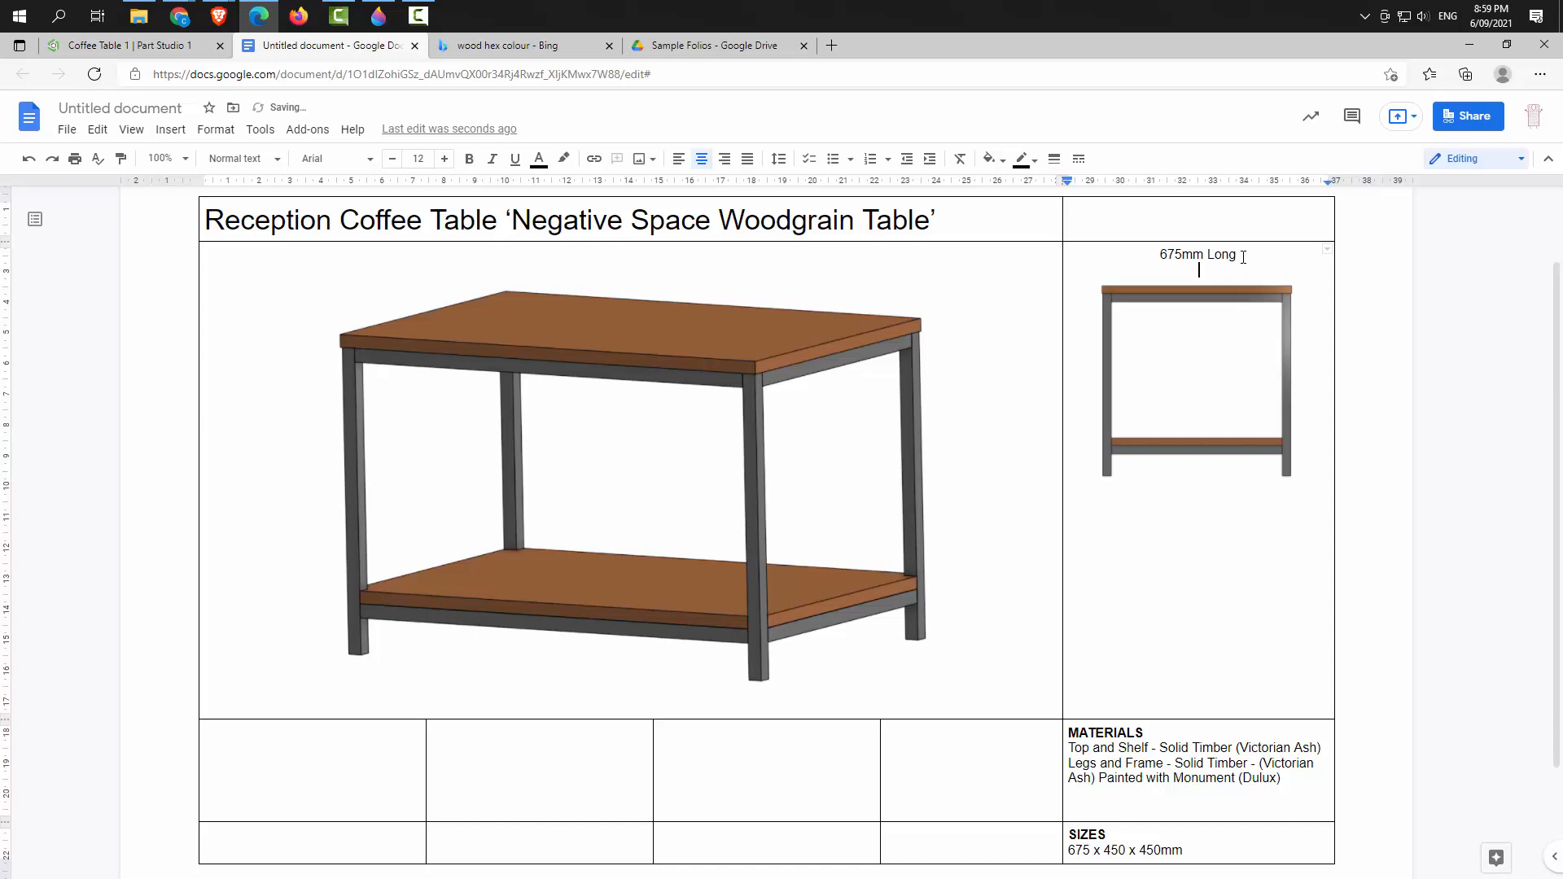